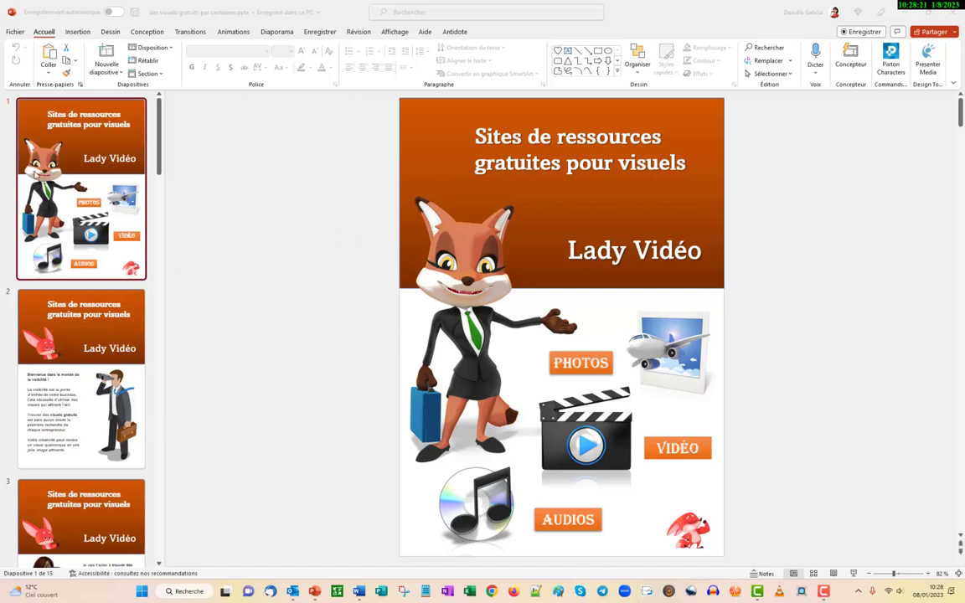
- Scroll down the slide thumbnails and view slide 12, 'Pour le Marketing'
scroll(63, 209, down, 3)
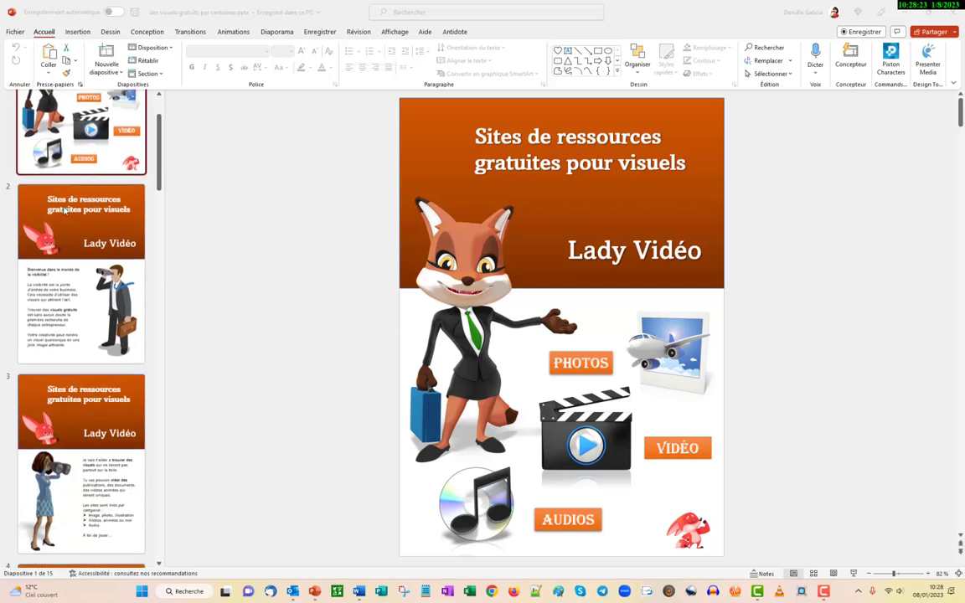
scroll(64, 210, down, 5)
scroll(64, 209, down, 2)
scroll(64, 210, down, 3)
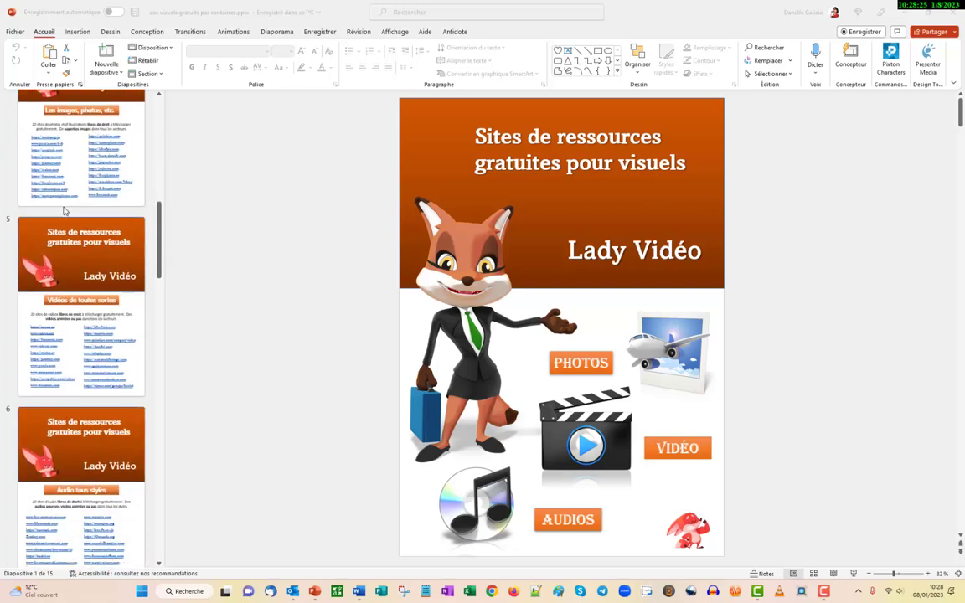
scroll(64, 210, down, 3)
scroll(63, 210, down, 2)
scroll(63, 211, down, 5)
scroll(64, 211, down, 10)
click(80, 352)
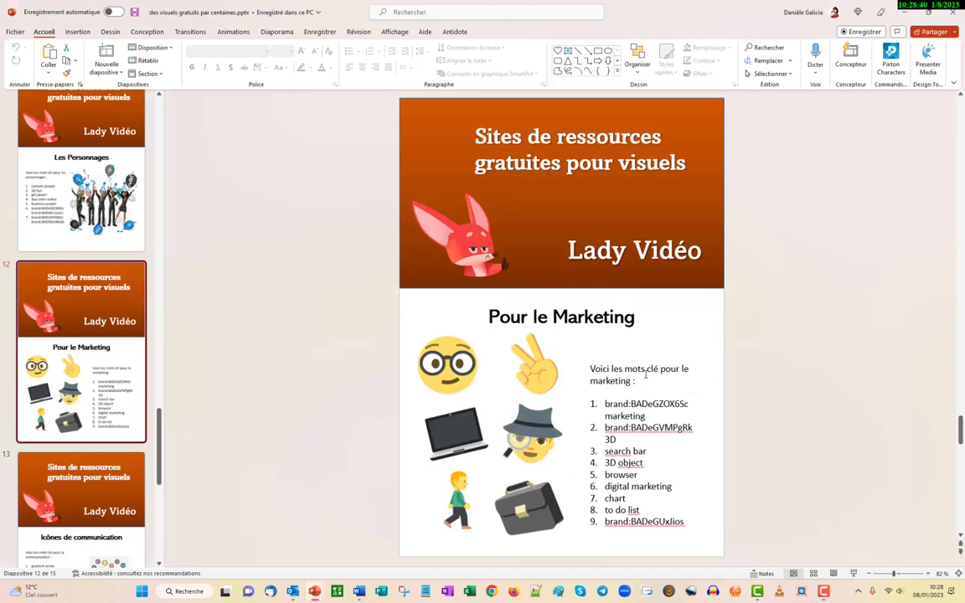
- Scroll back up and view slide 6, 'Audio tous styles'
scroll(67, 285, down, 5)
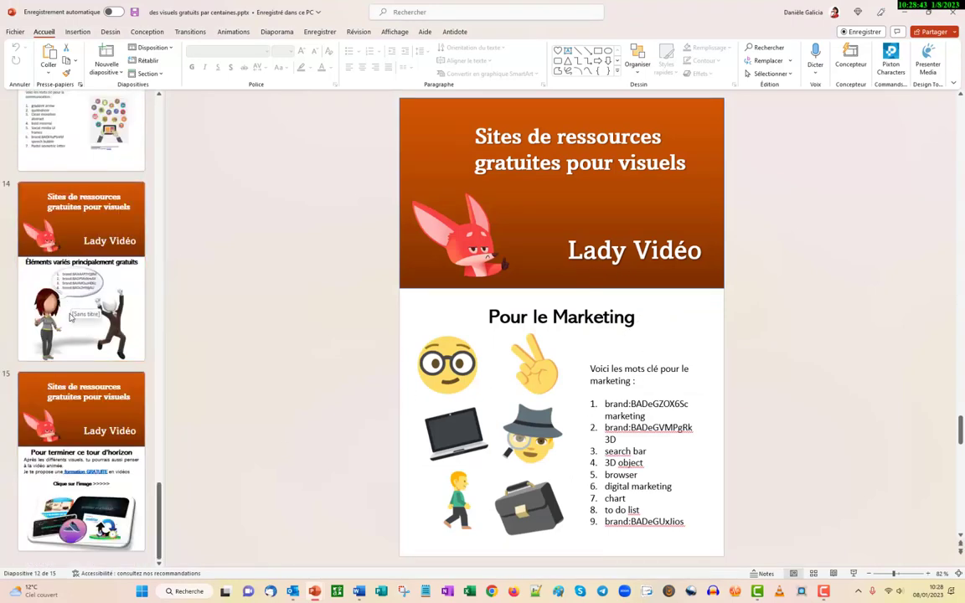
scroll(76, 318, up, 8)
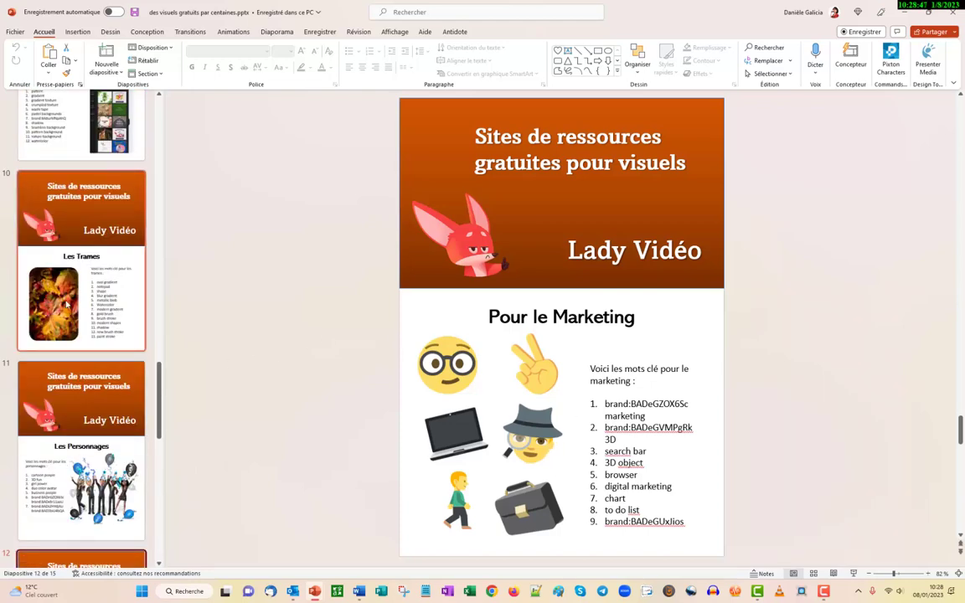
scroll(67, 304, up, 7)
click(67, 185)
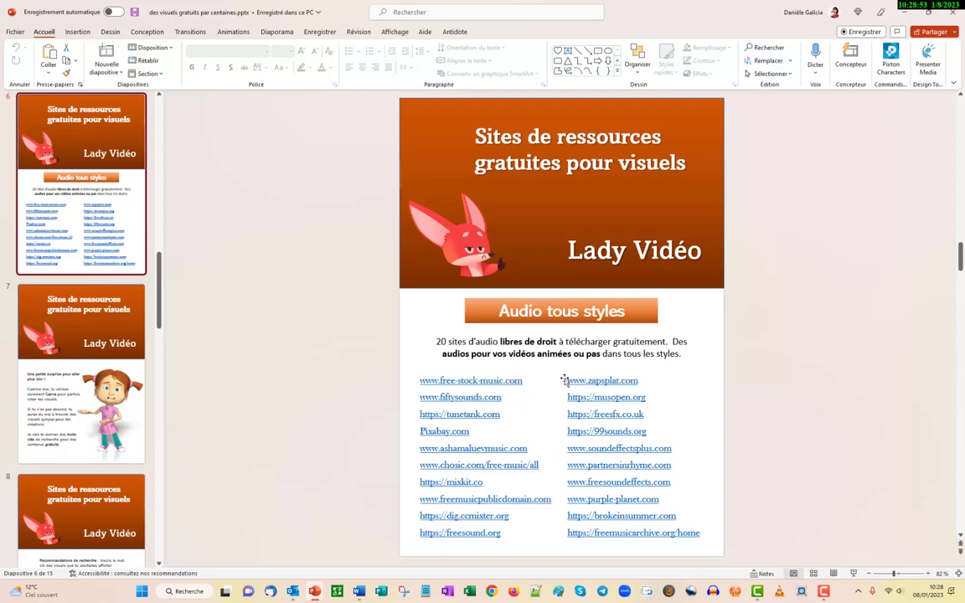
- Scroll the thumbnails to bring up slide 14, 'Éléments variés principalement gratuits'
scroll(82, 360, up, 3)
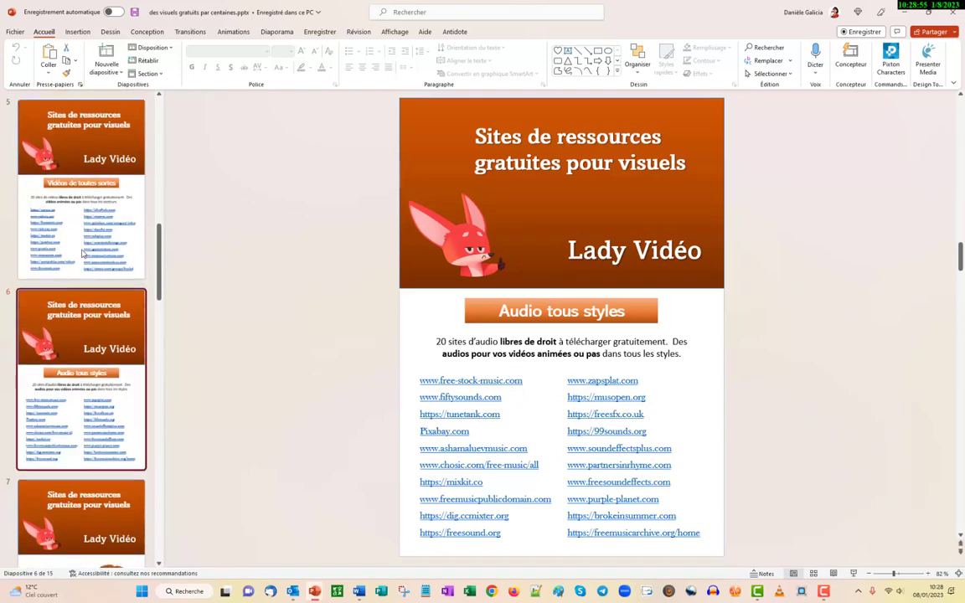
scroll(82, 360, up, 4)
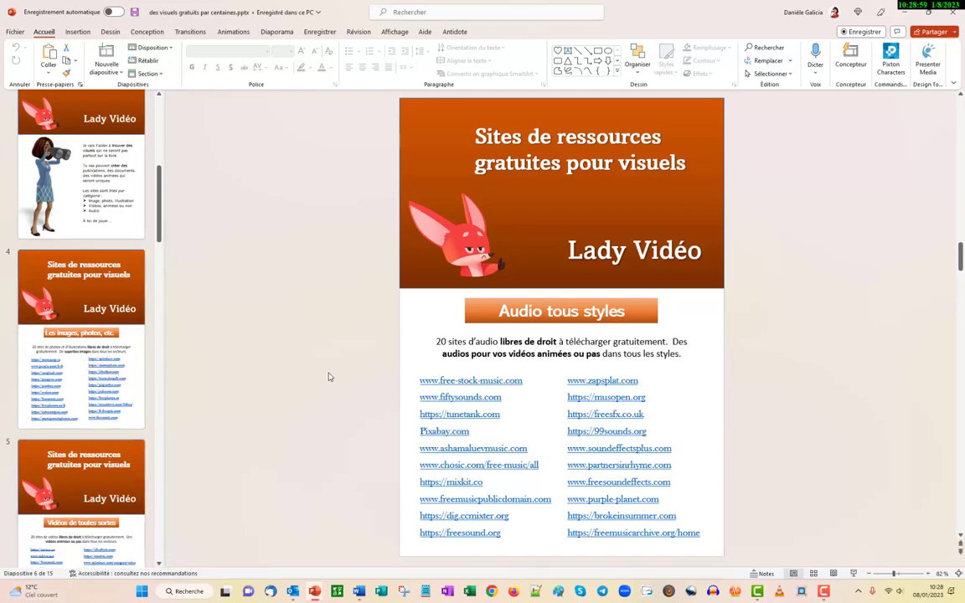
scroll(328, 374, down, 6)
scroll(275, 361, down, 2)
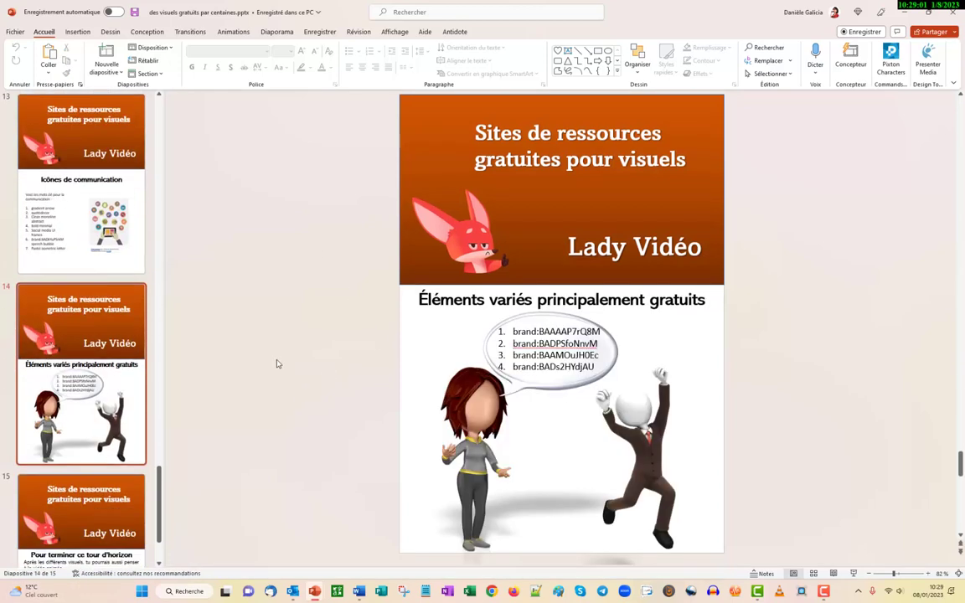
- Start the slideshow from slide 1 and advance through the slides up to Audio tous styles
key(Home)
click(851, 572)
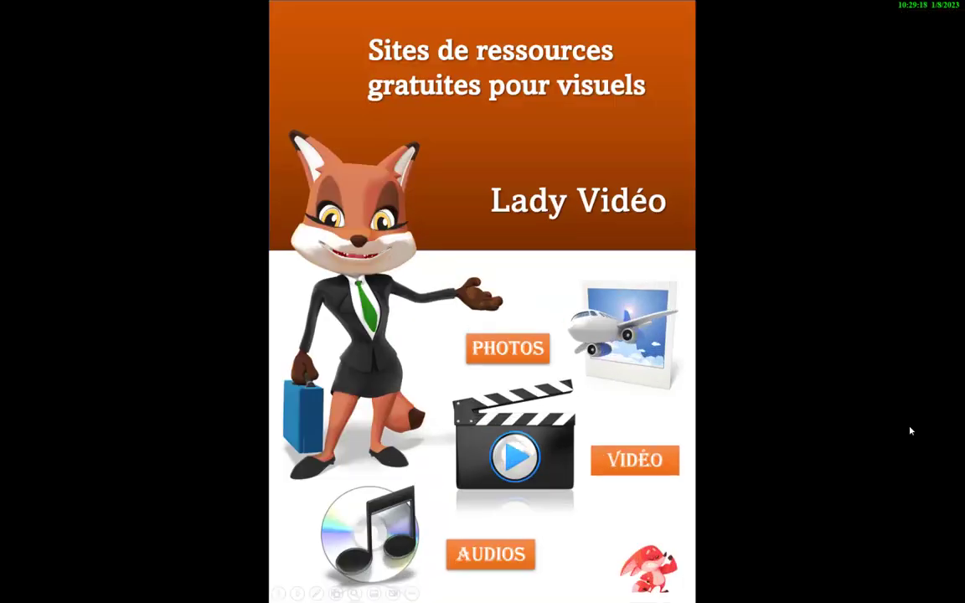
click(910, 430)
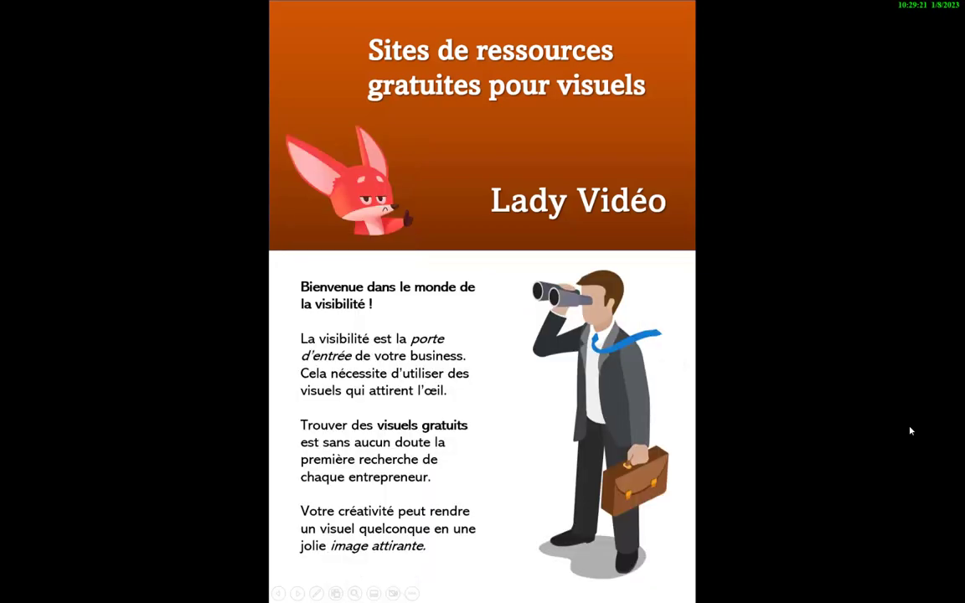
click(910, 430)
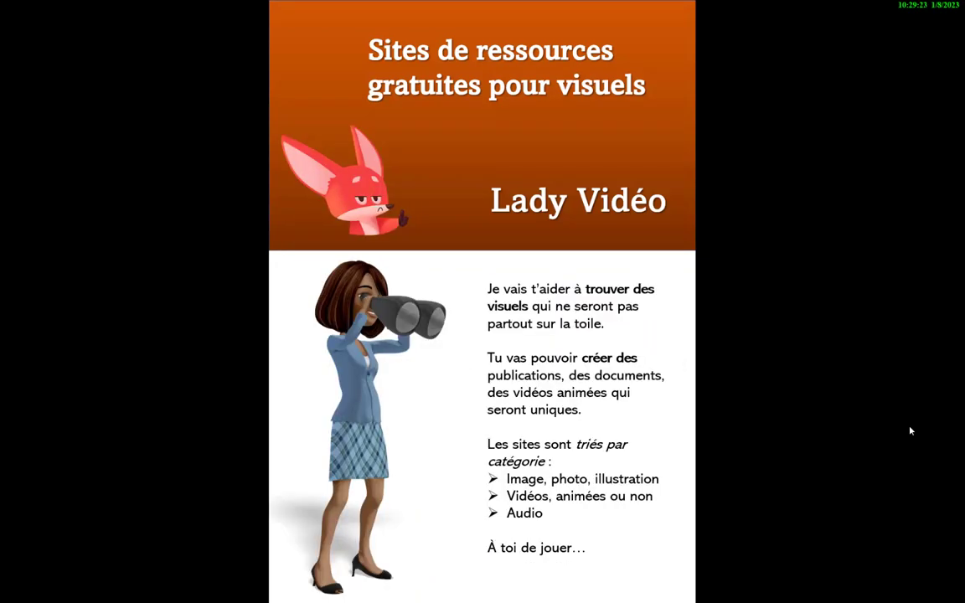
click(910, 431)
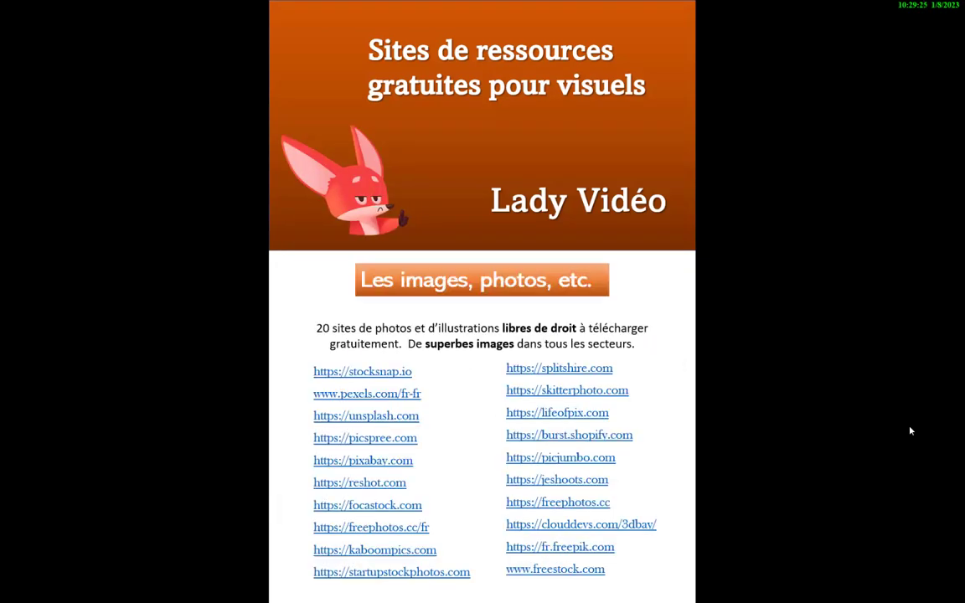
click(910, 431)
click(910, 431)
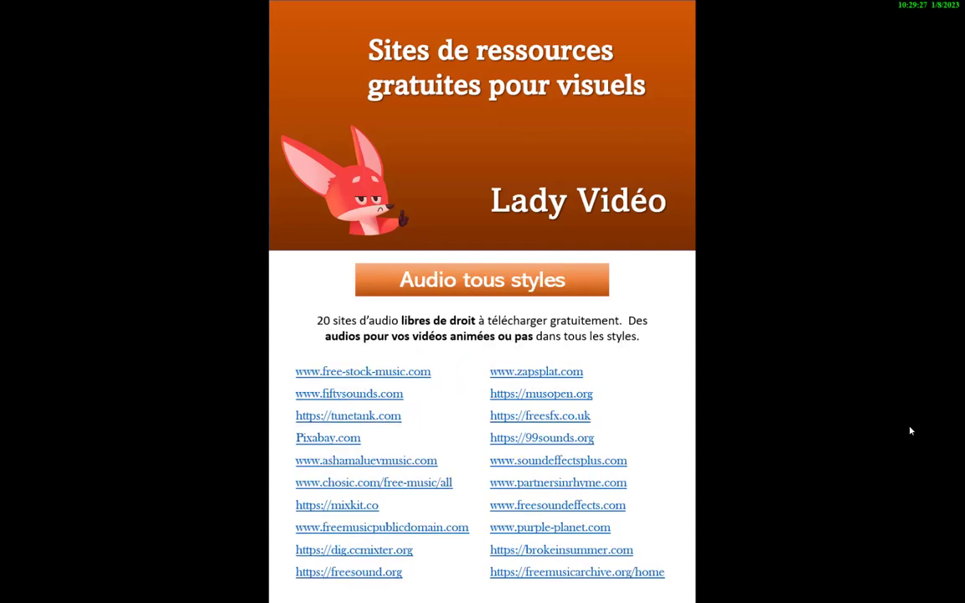
click(910, 430)
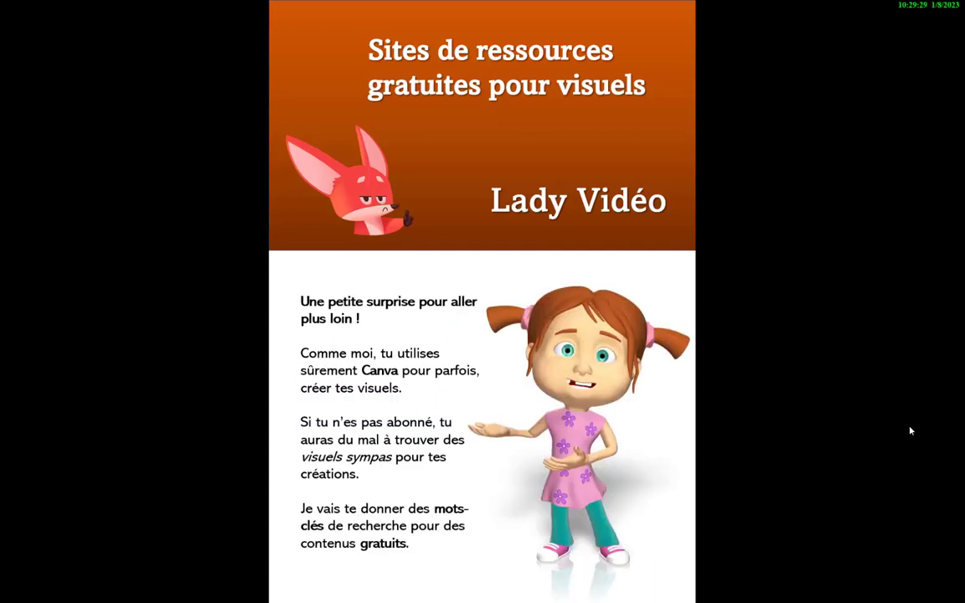
- Advance through the Canva, Fonds, Personnages, Marketing, Icônes and Éléments variés slides, then exit
click(910, 431)
click(911, 430)
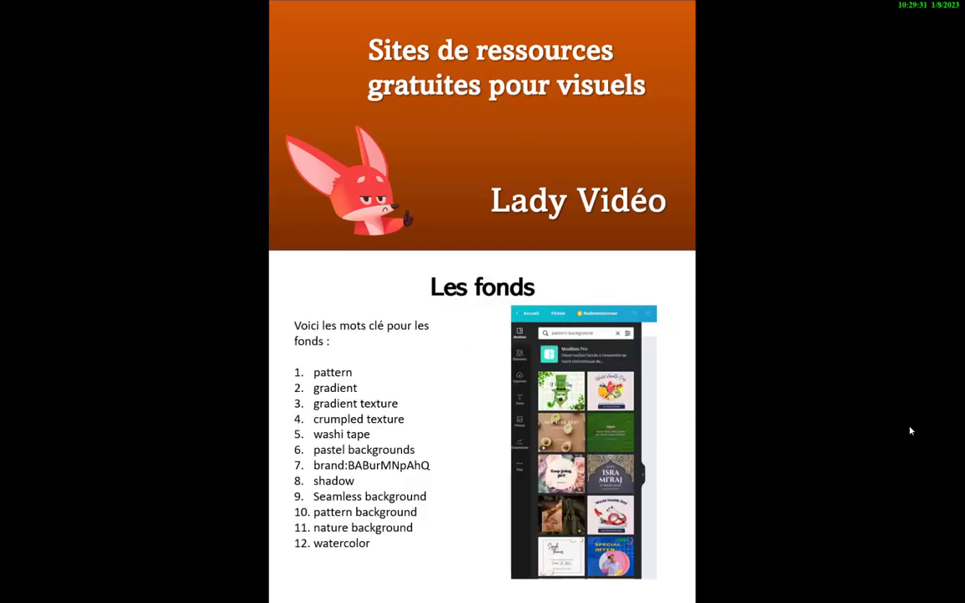
click(910, 430)
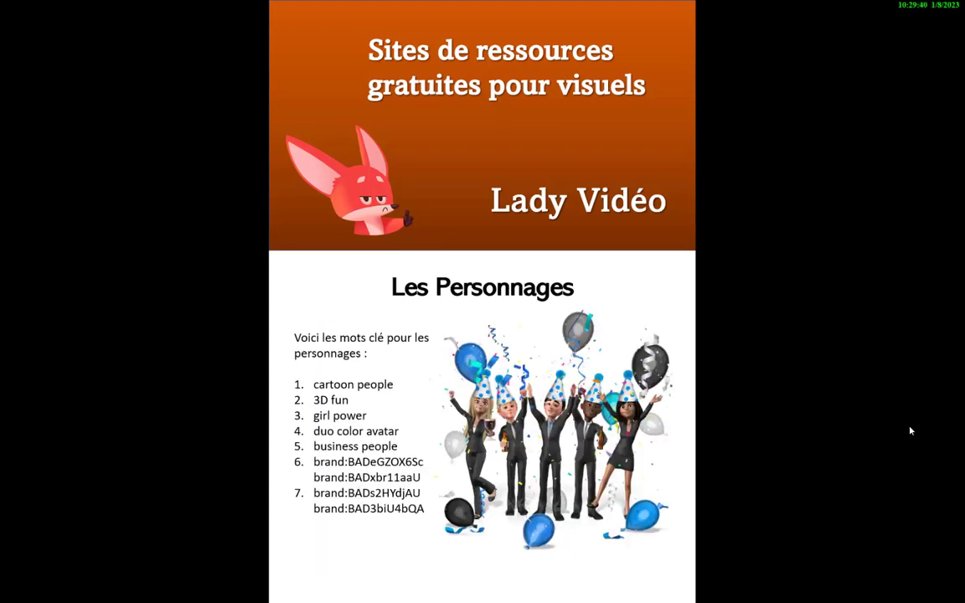
click(911, 431)
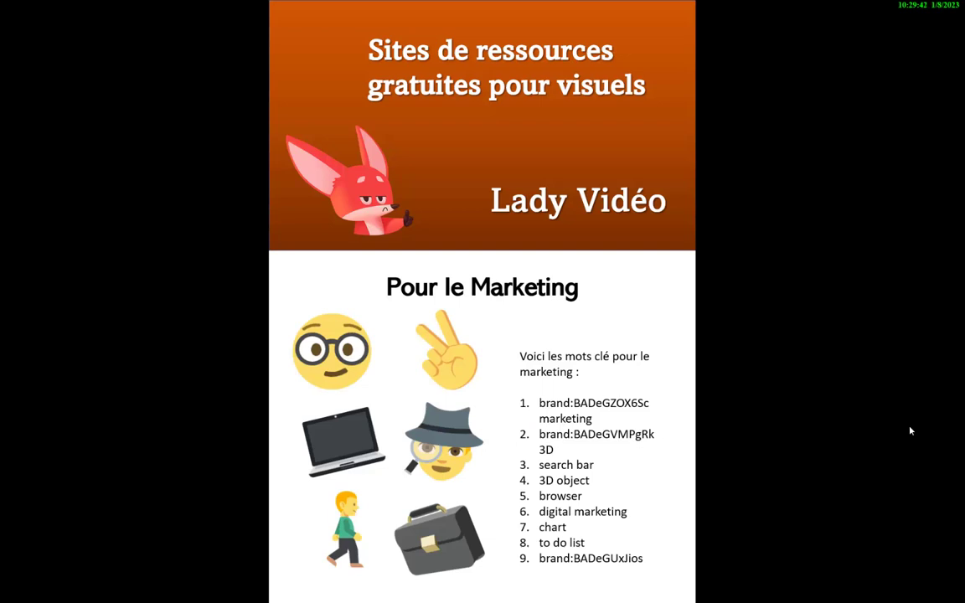
click(910, 431)
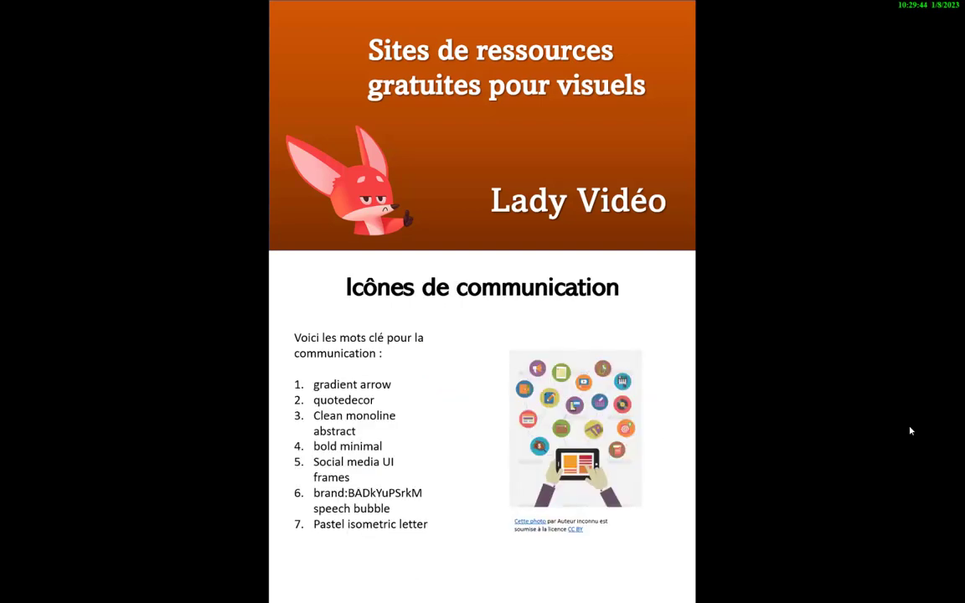
click(910, 430)
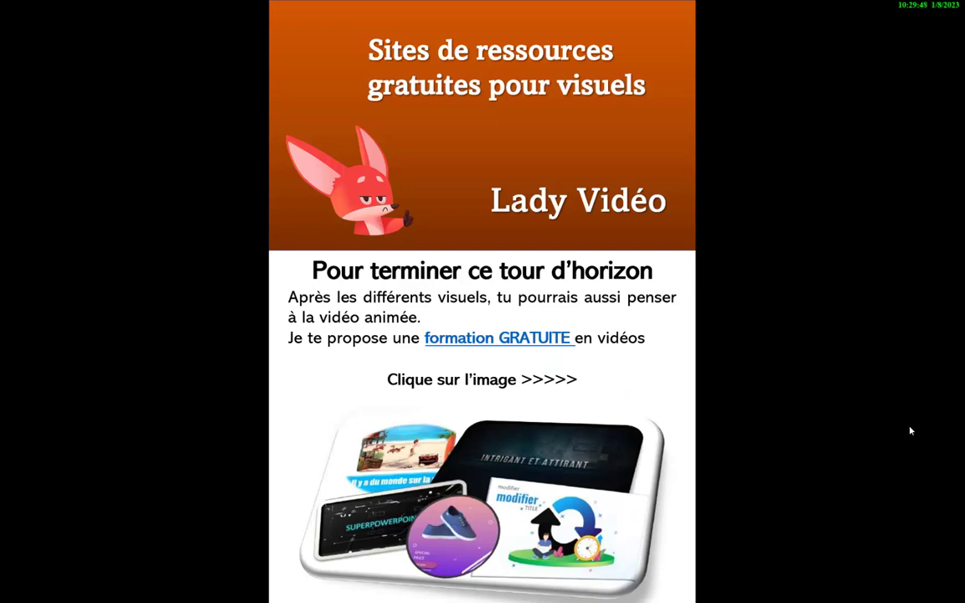
click(910, 430)
click(910, 431)
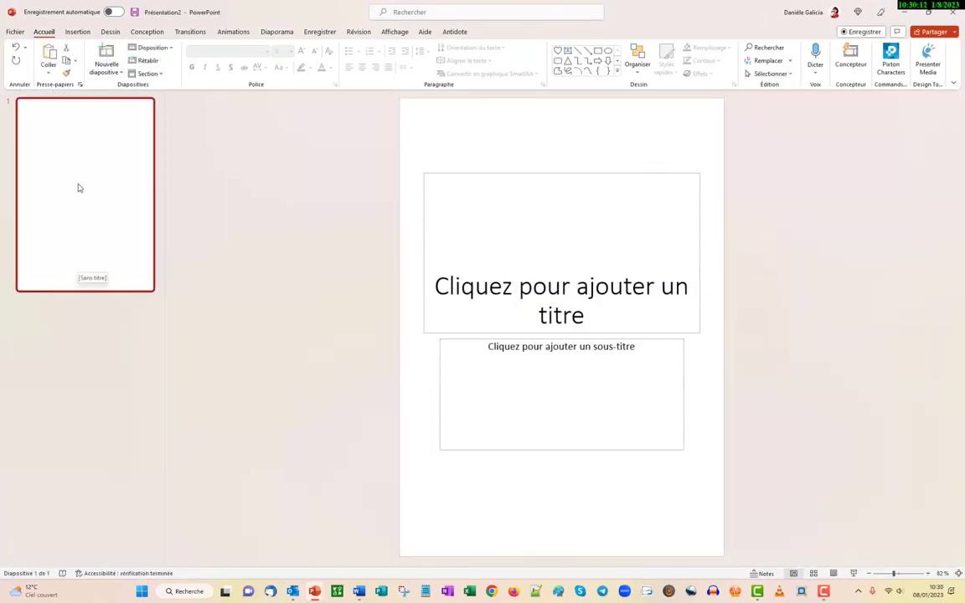
- Add a Vide blank-layout slide and delete the original title slide
click(107, 72)
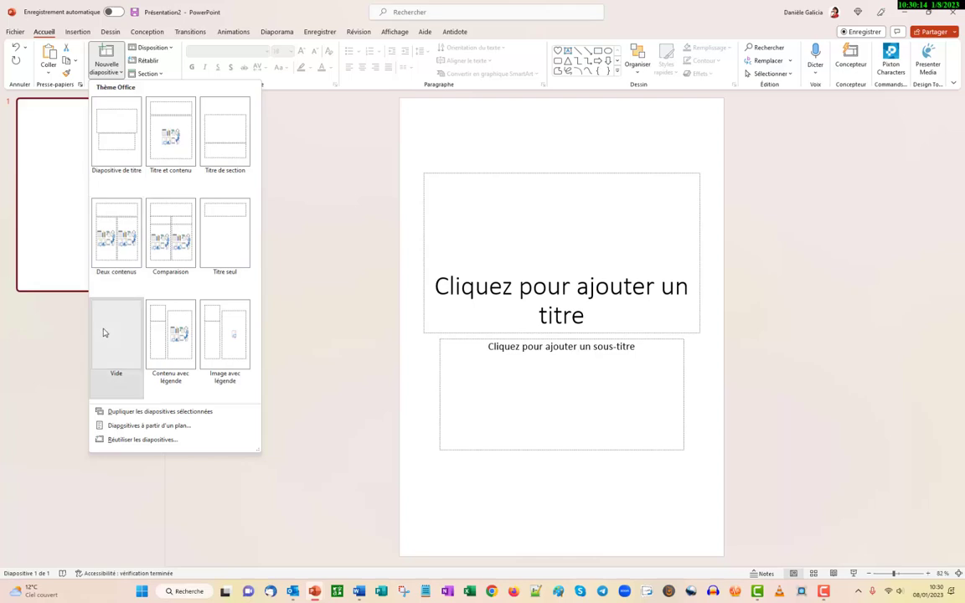
click(104, 332)
click(93, 204)
key(Delete)
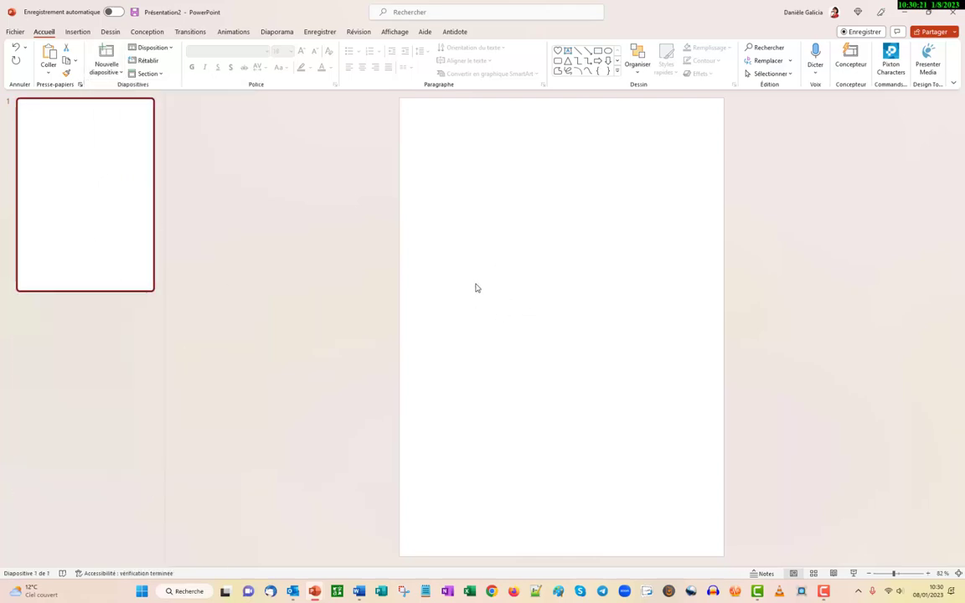
click(76, 33)
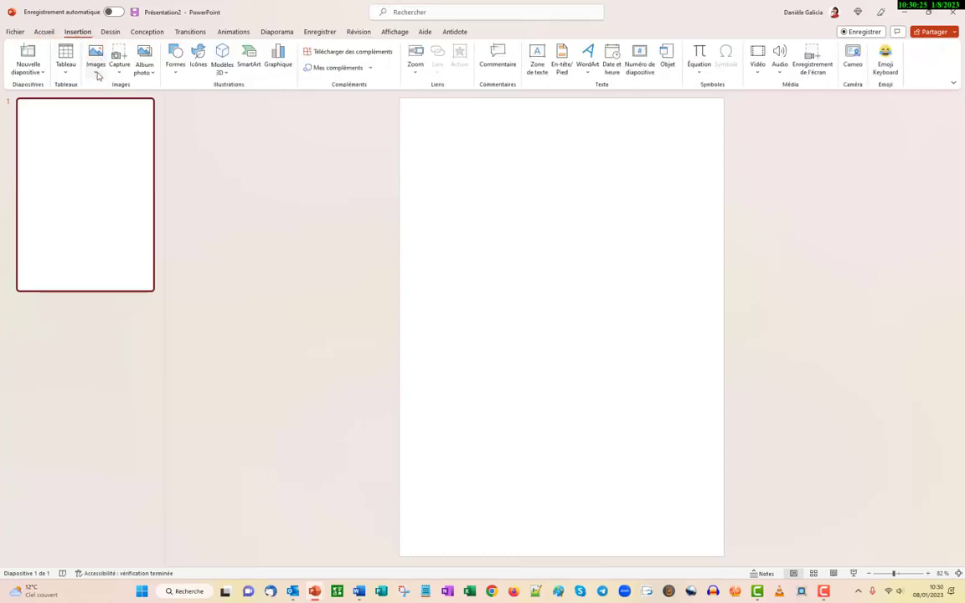
- Search the stock images for 'hat' and insert the dog-in-a-party-hat photo
click(95, 69)
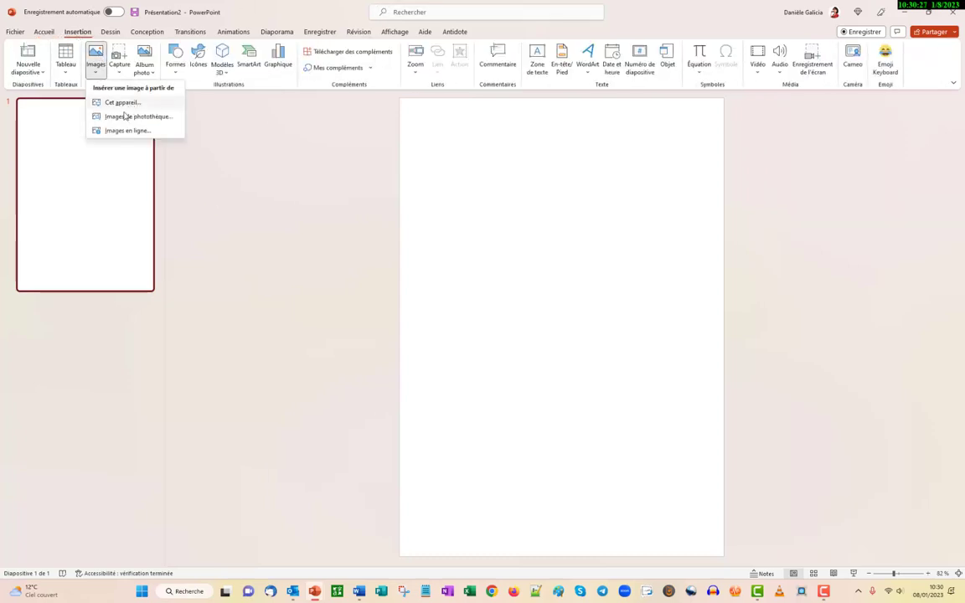
click(124, 117)
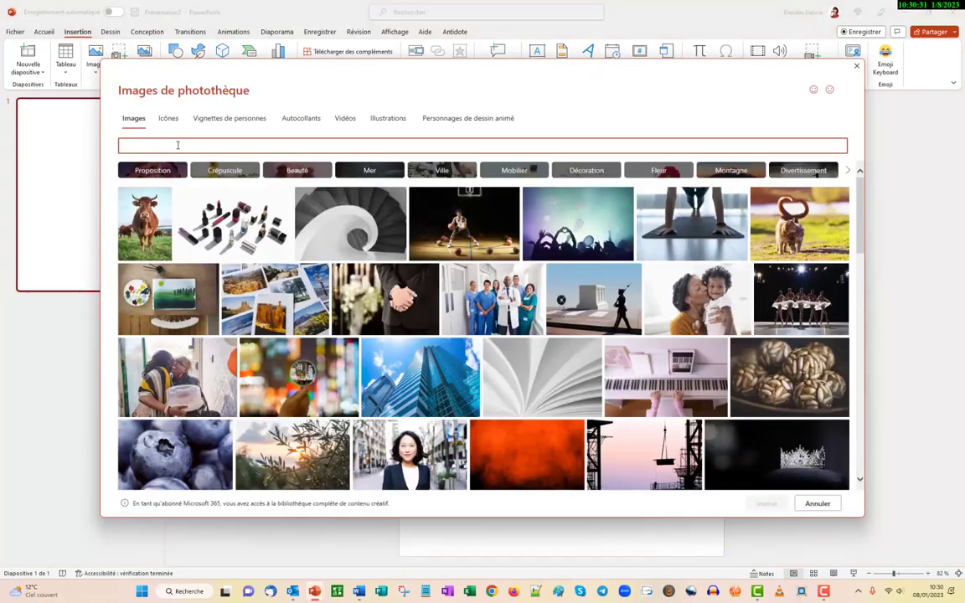
text(cha)
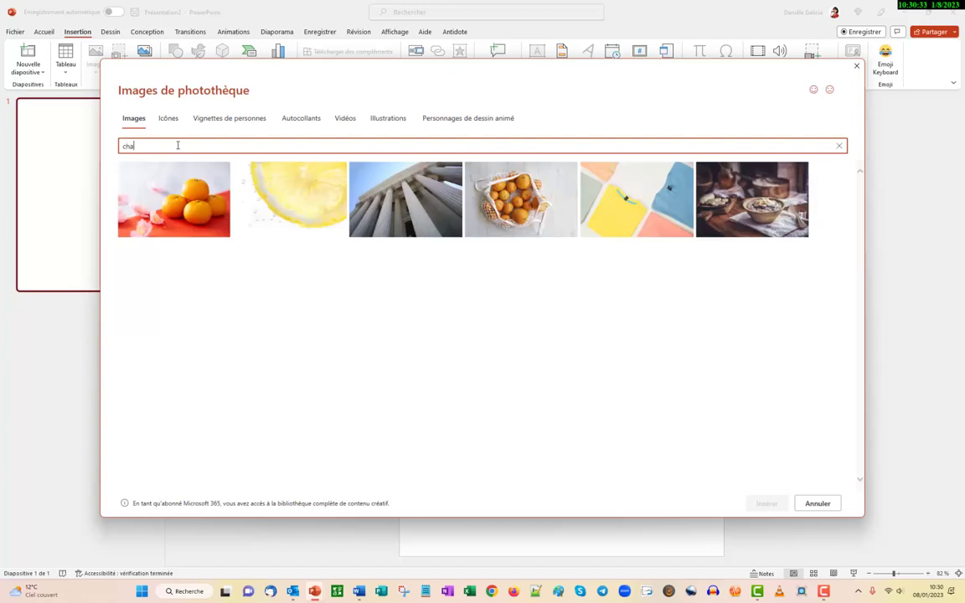
text(t)
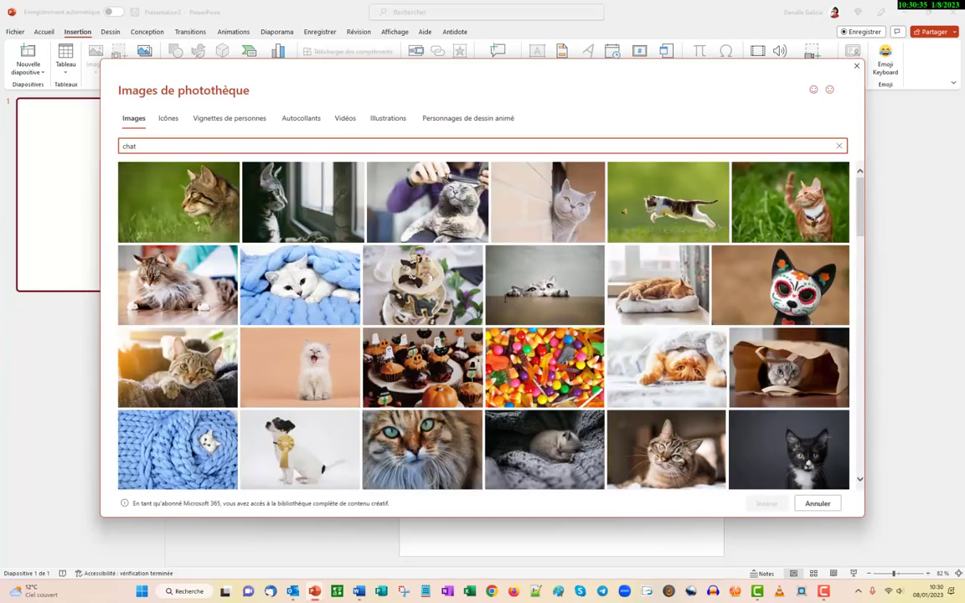
scroll(551, 327, down, 1)
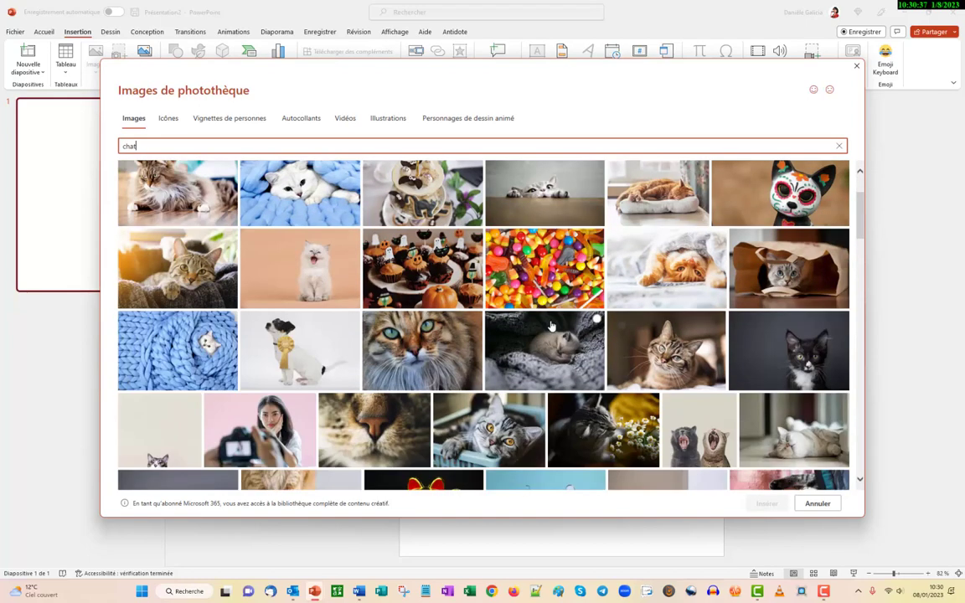
scroll(540, 307, down, 2)
scroll(540, 306, down, 2)
scroll(540, 307, down, 1)
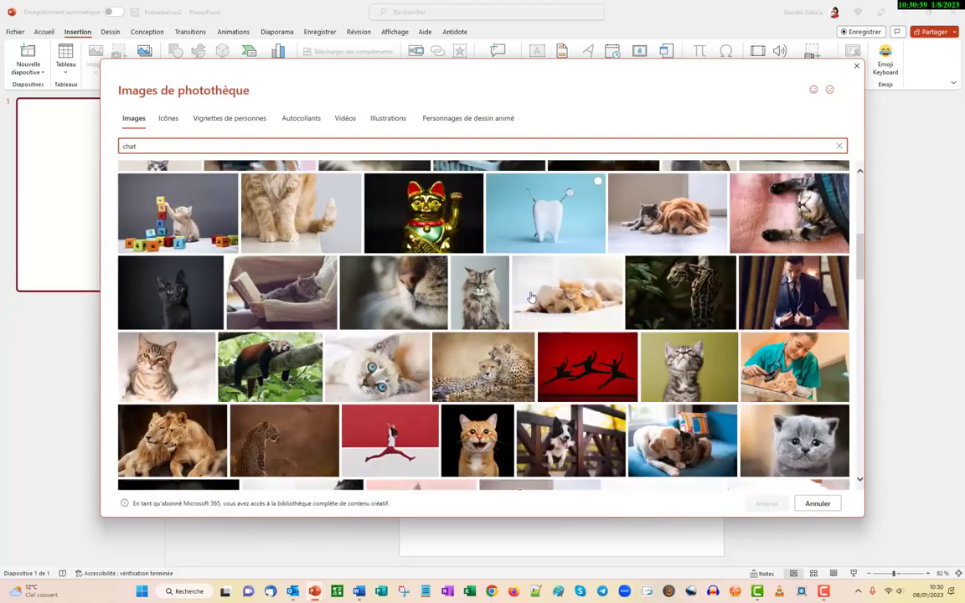
scroll(536, 302, down, 1)
scroll(531, 297, down, 3)
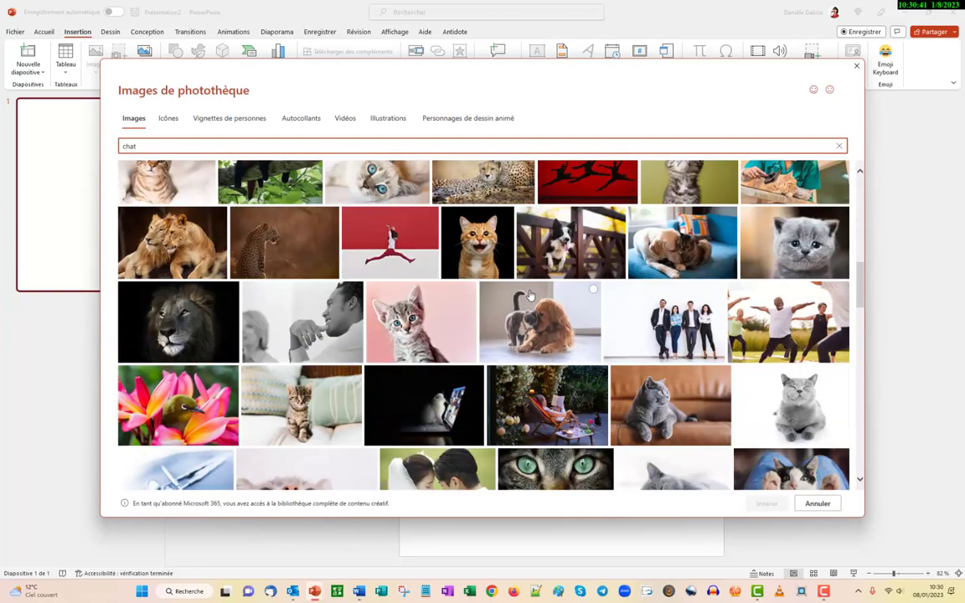
scroll(529, 295, down, 2)
scroll(535, 293, down, 5)
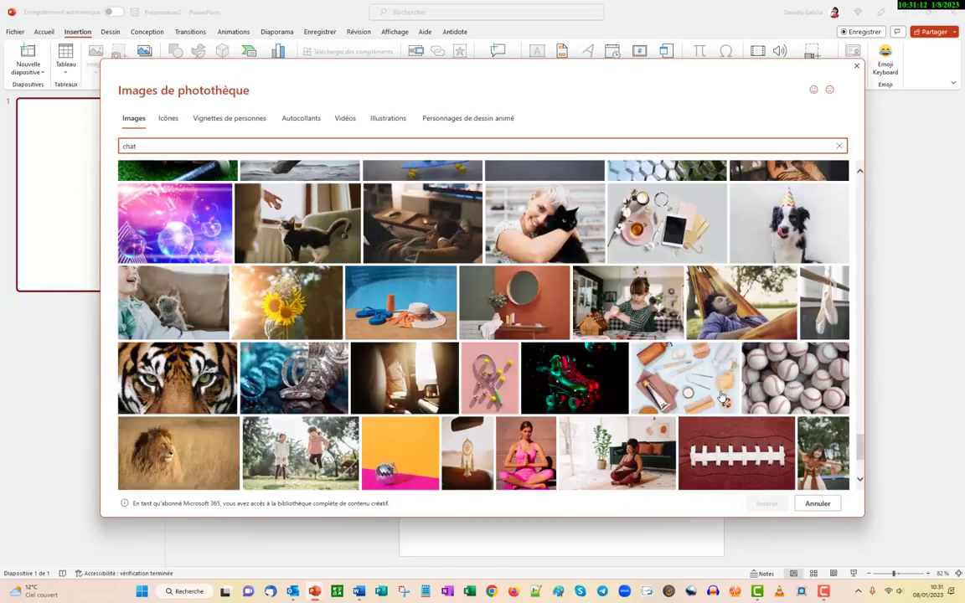
click(769, 218)
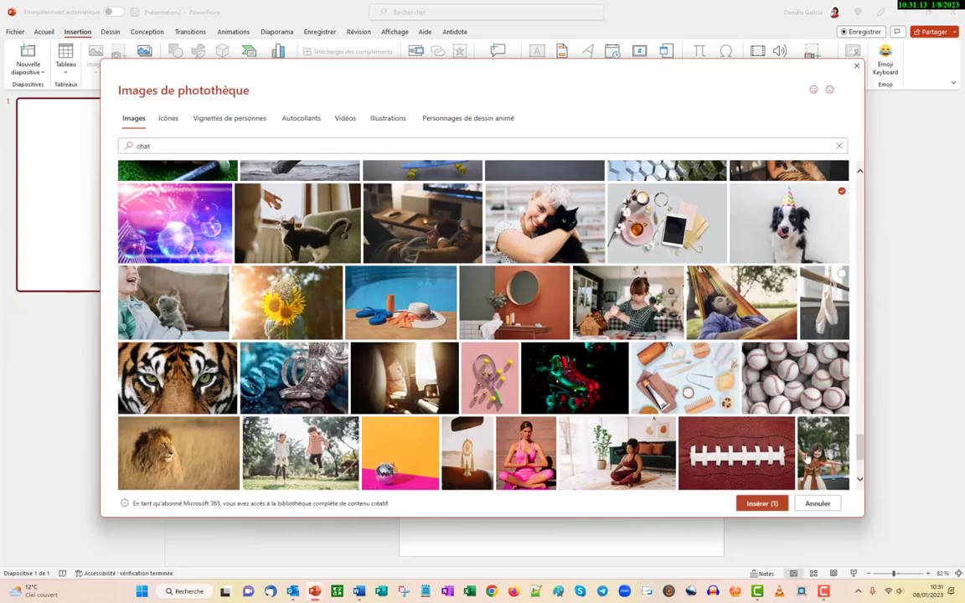
click(761, 503)
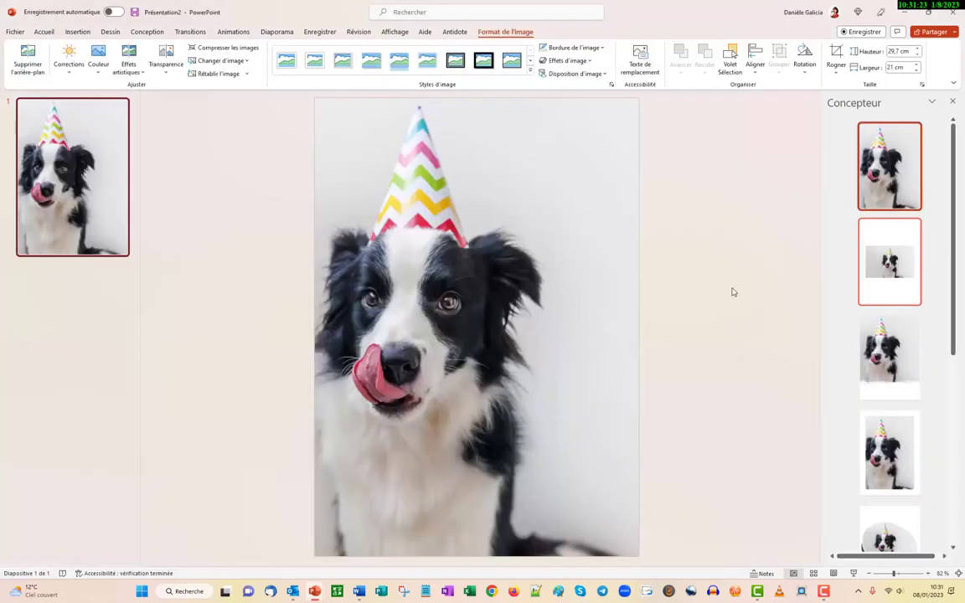
- Give the dog photo a solid, wavy Croquis-style outline thickened to 2,5 pt
click(952, 102)
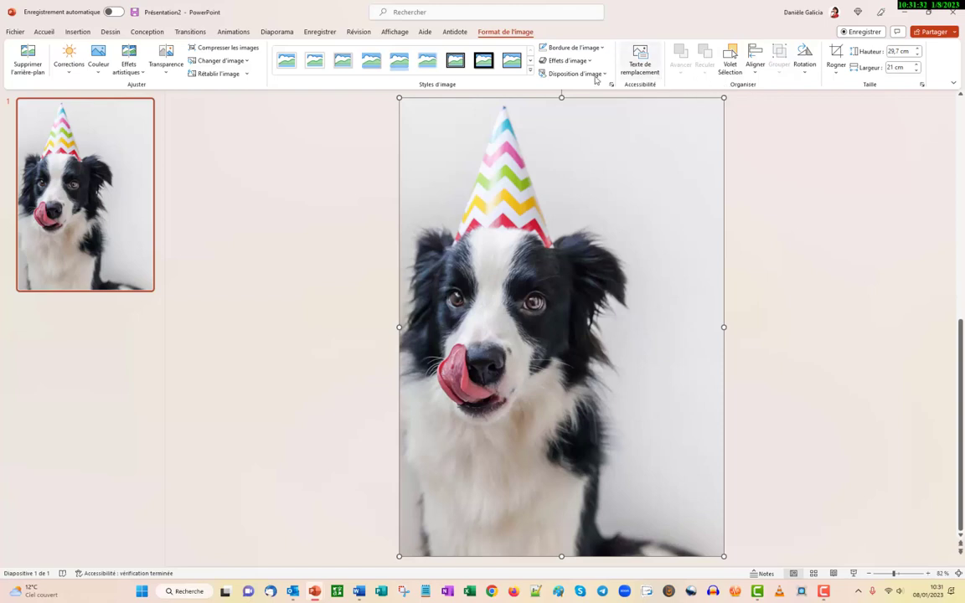
click(610, 85)
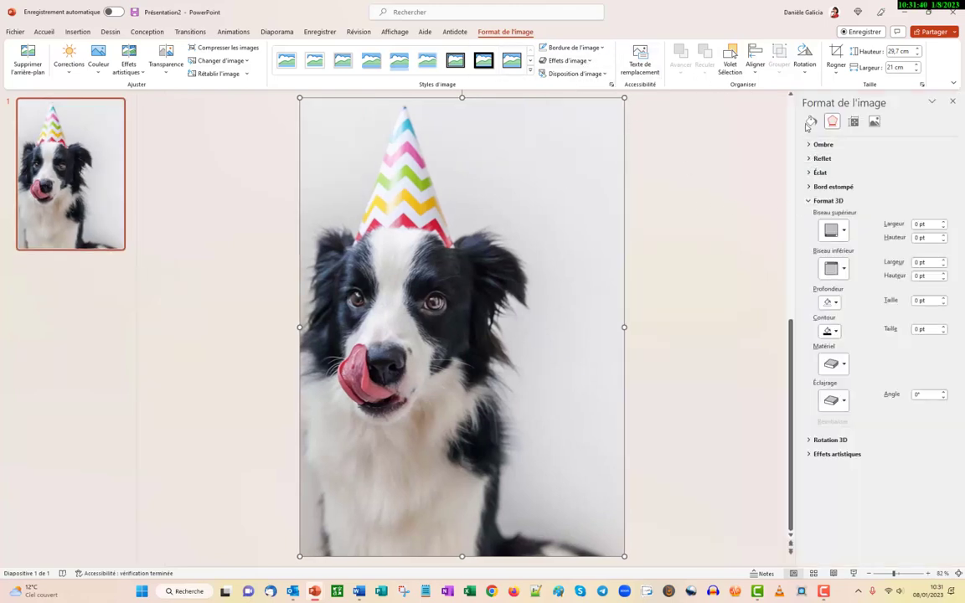
click(811, 123)
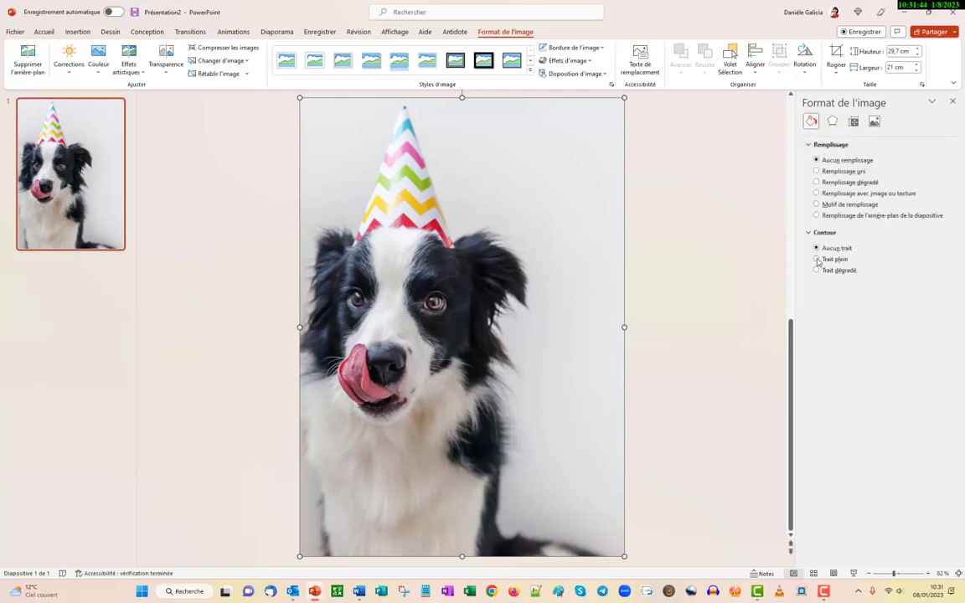
click(816, 260)
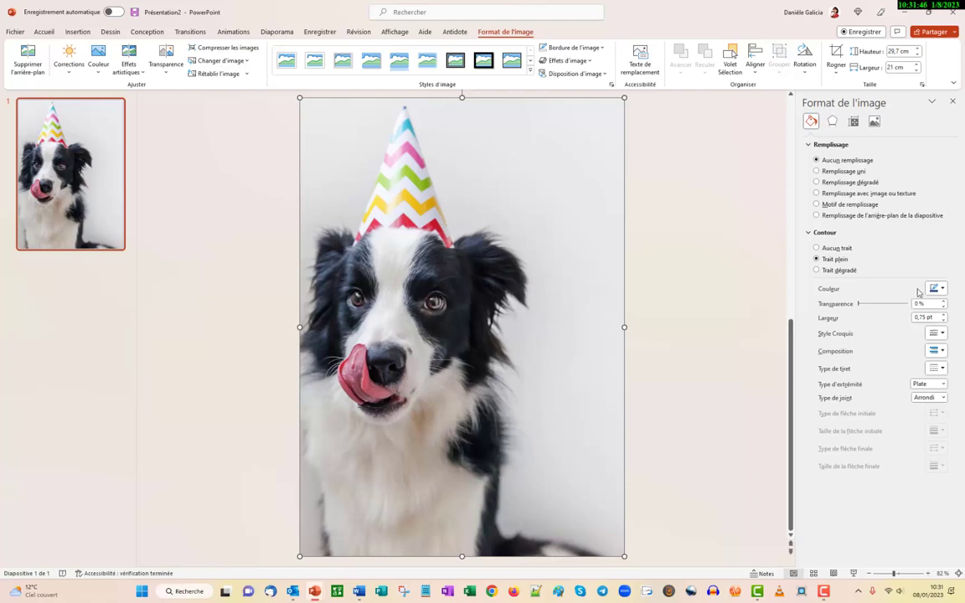
click(941, 334)
click(938, 389)
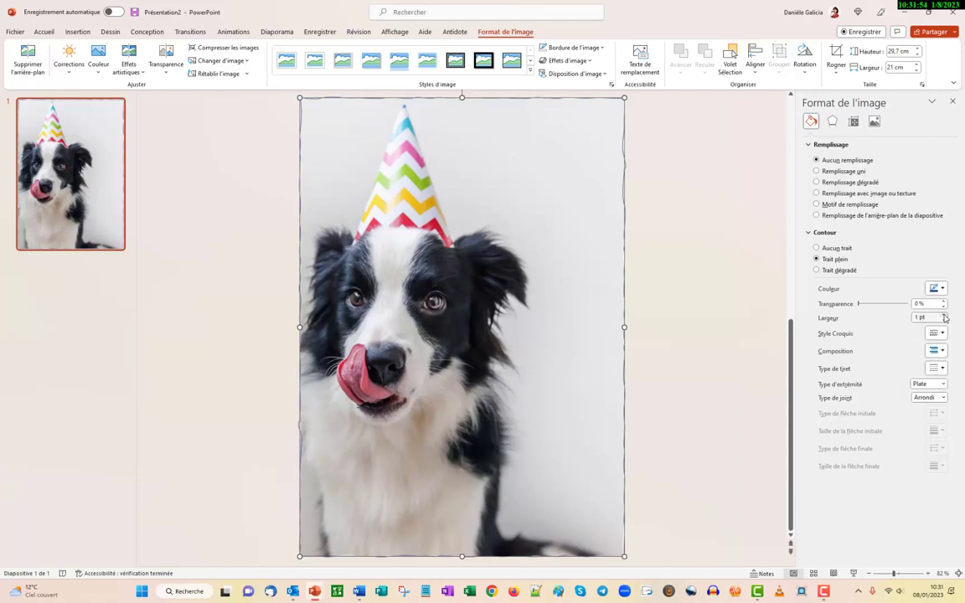
click(945, 316)
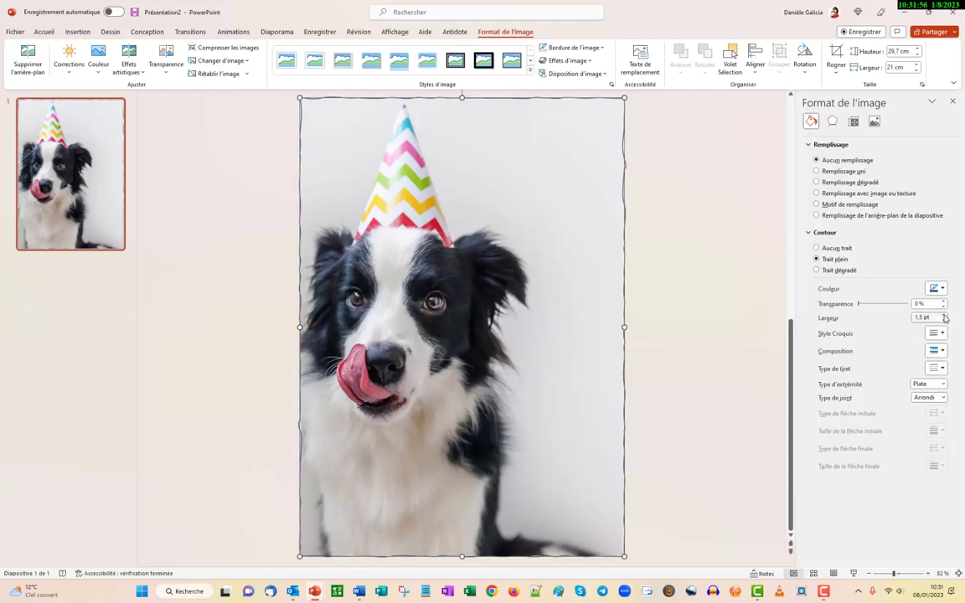
click(944, 316)
click(945, 315)
click(945, 316)
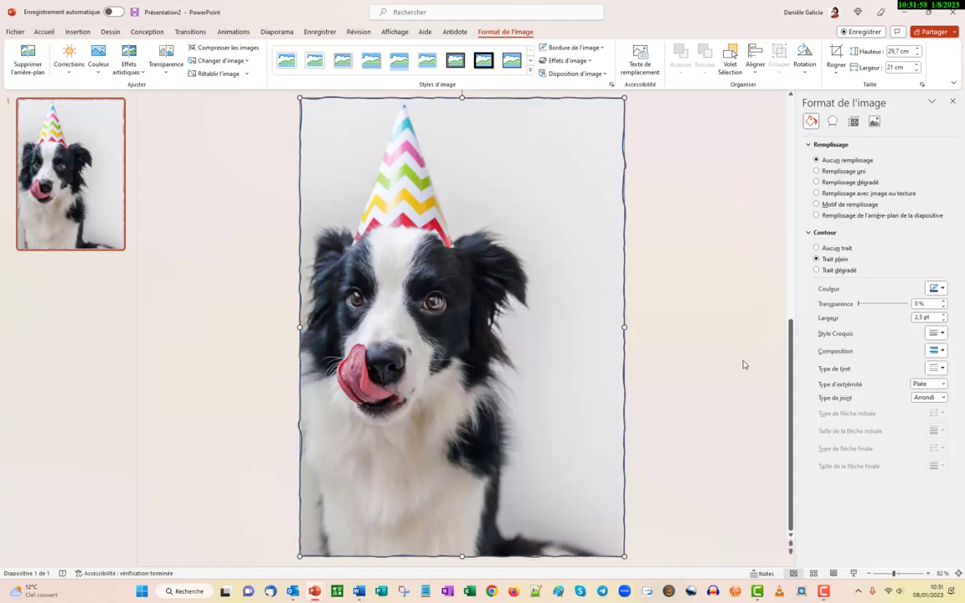
- Make the photo's sketch outline black
click(736, 363)
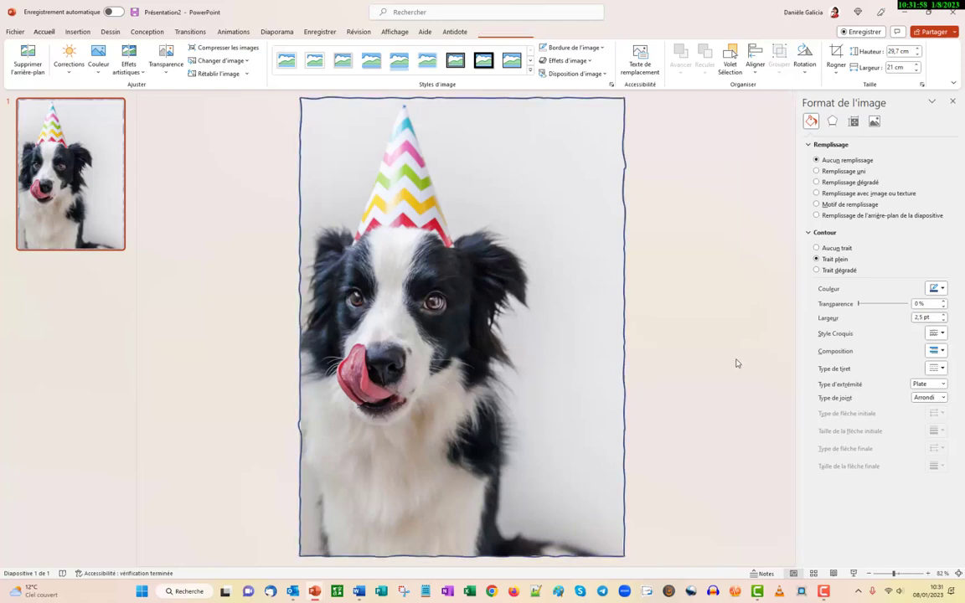
click(609, 101)
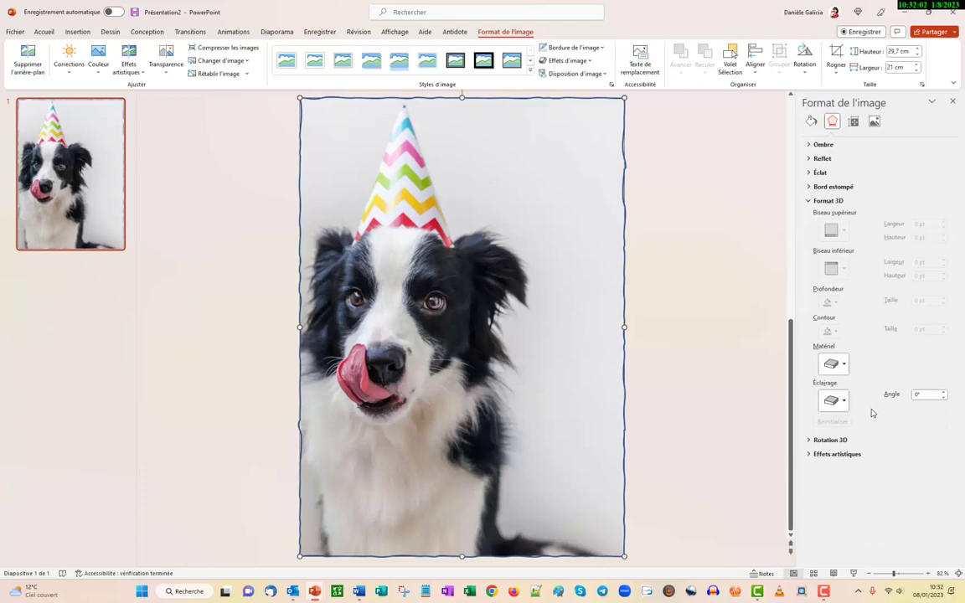
click(812, 121)
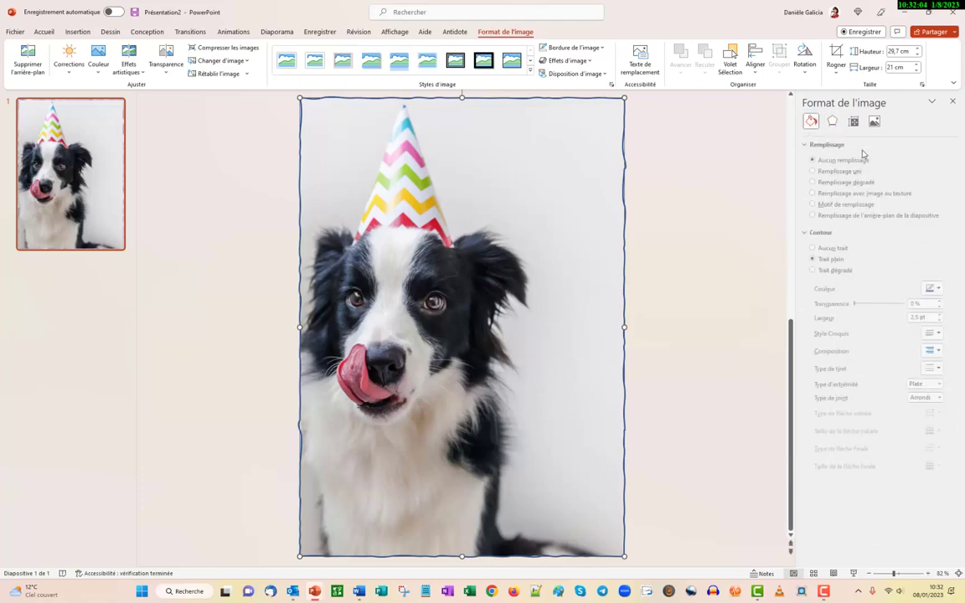
click(942, 289)
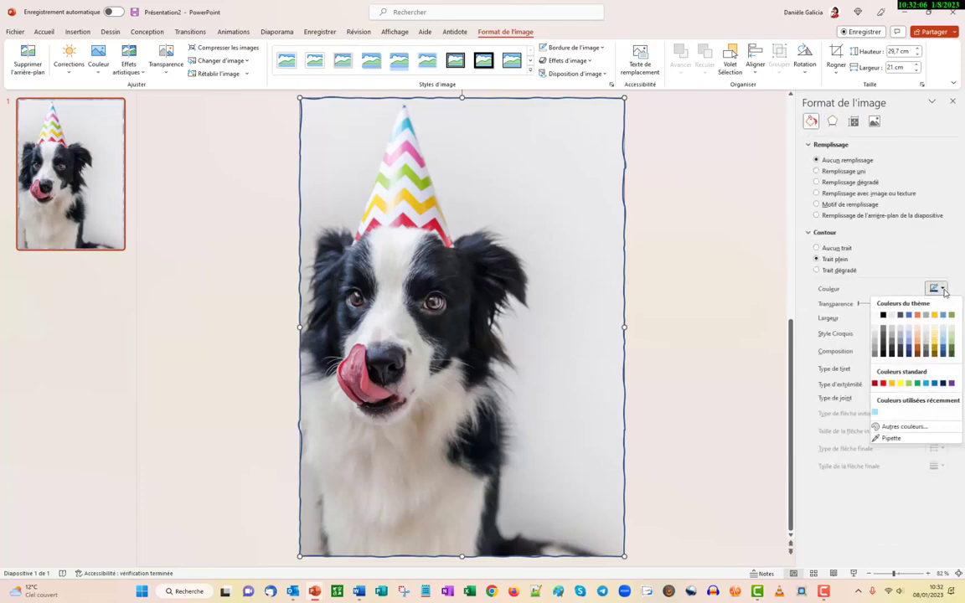
click(885, 315)
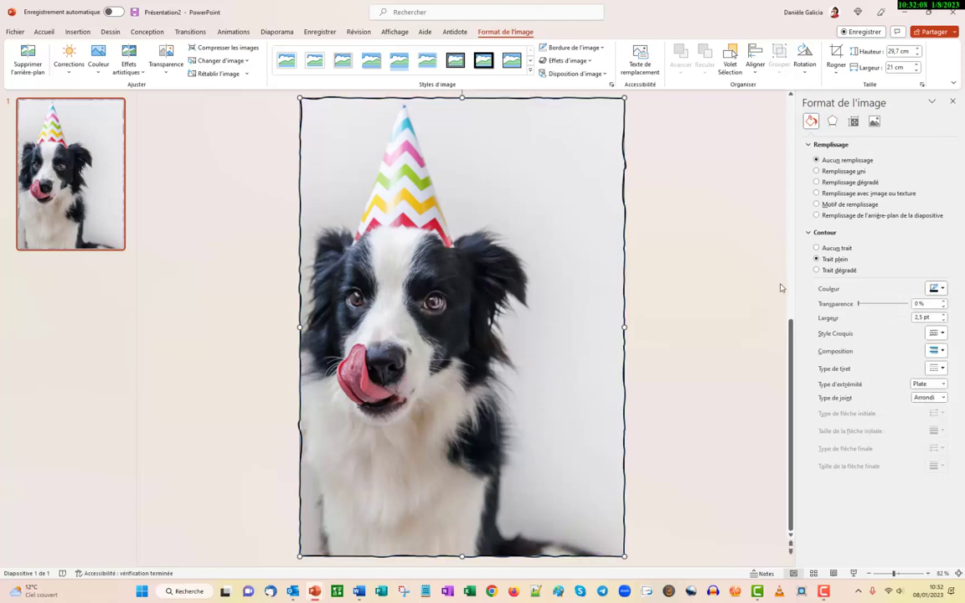
click(730, 275)
click(77, 32)
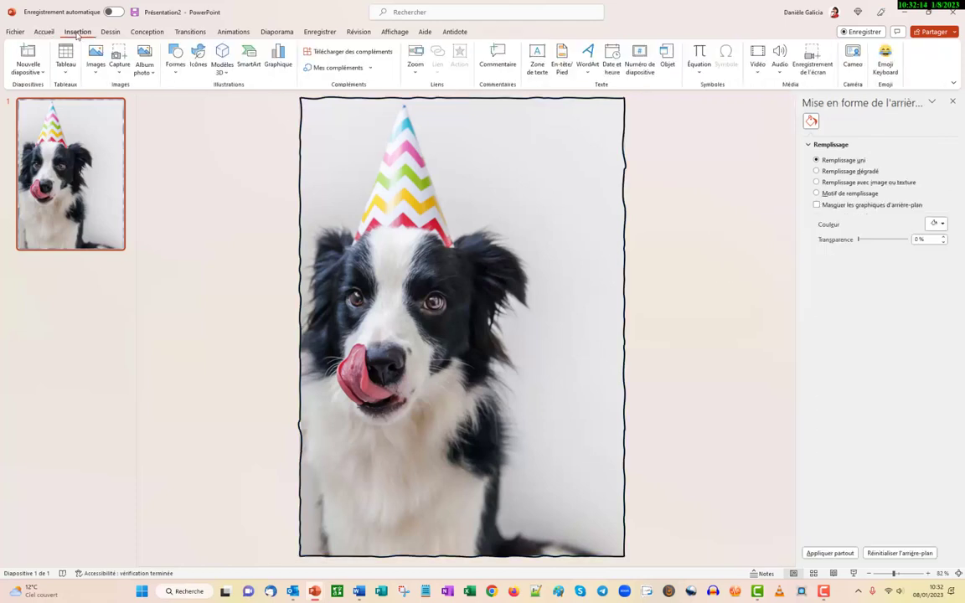
- Paste 'Comment rendre votre chien heureux' into a new text box, centred in Amasis MT Pro Black 40 pt
click(536, 66)
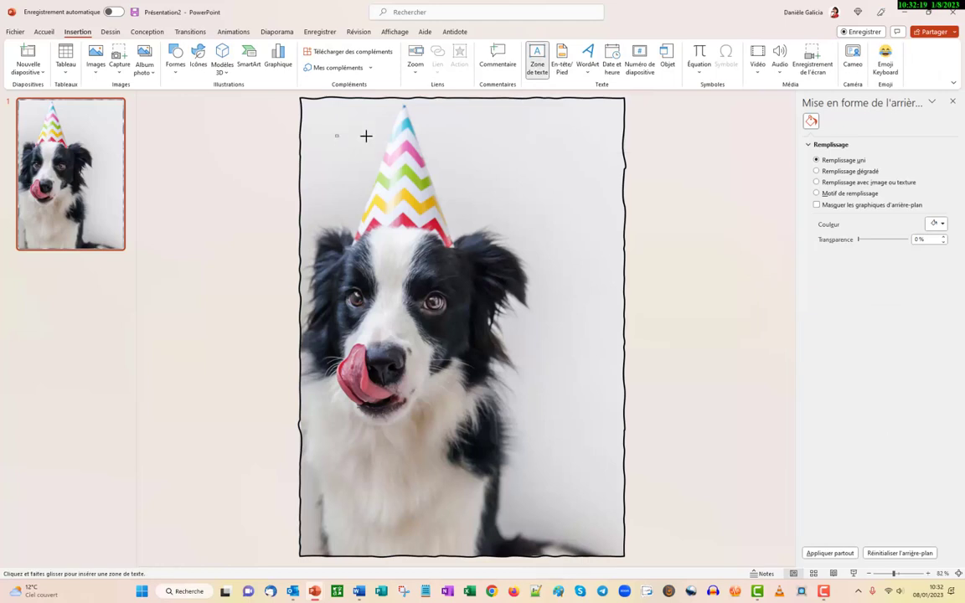
drag(335, 136, 570, 213)
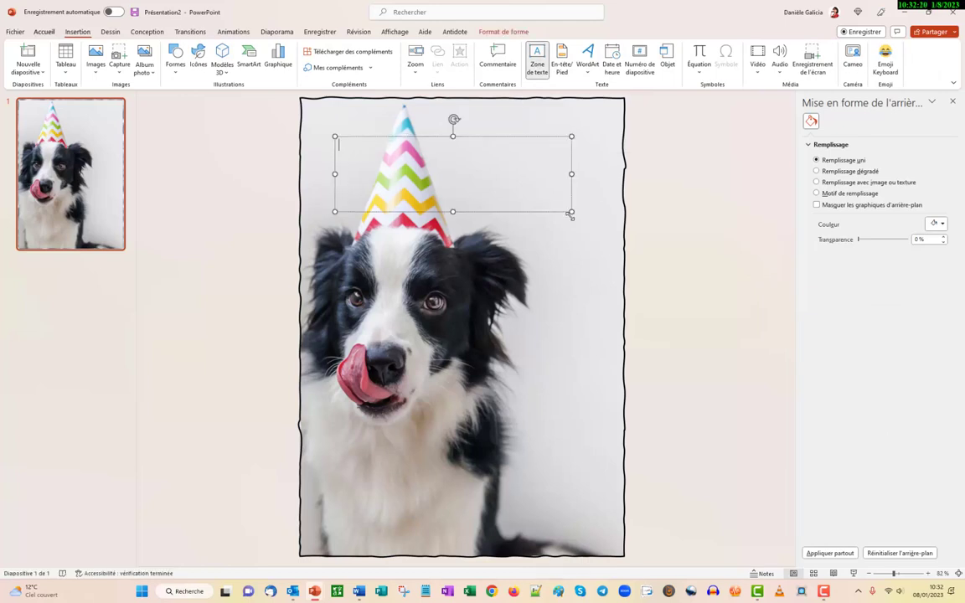
text(Comment rendre votre chien heureux)
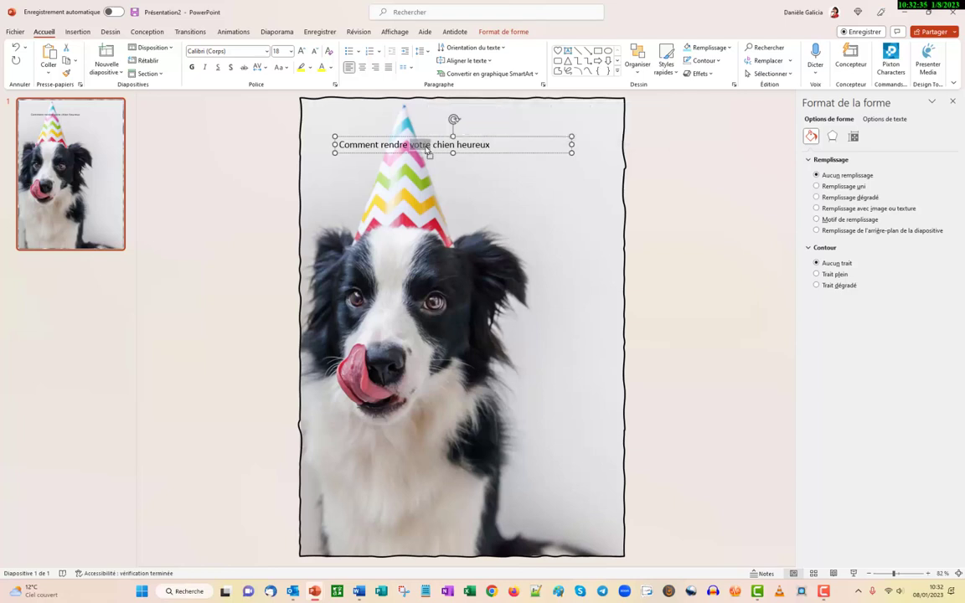
triple_click(427, 148)
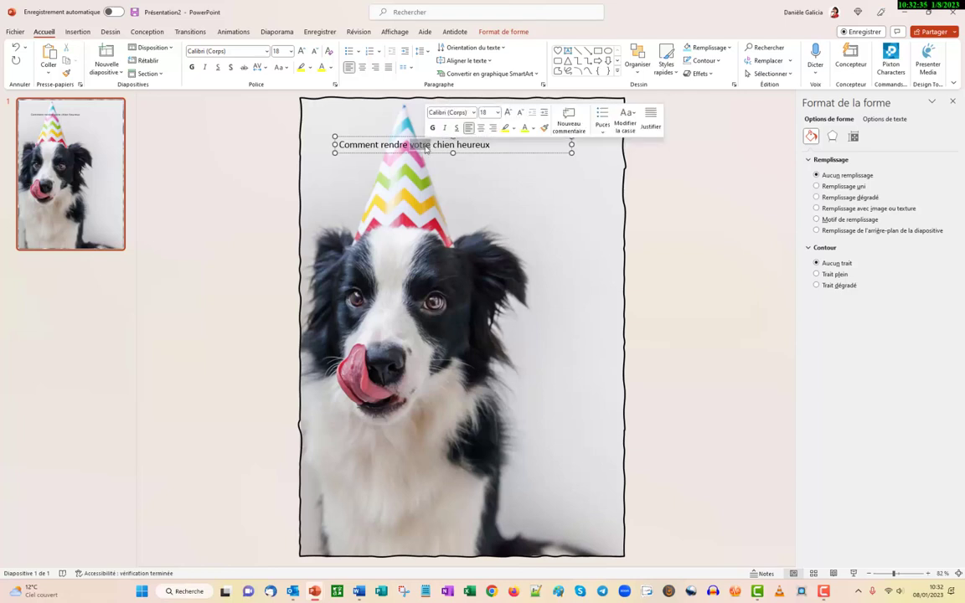
click(268, 52)
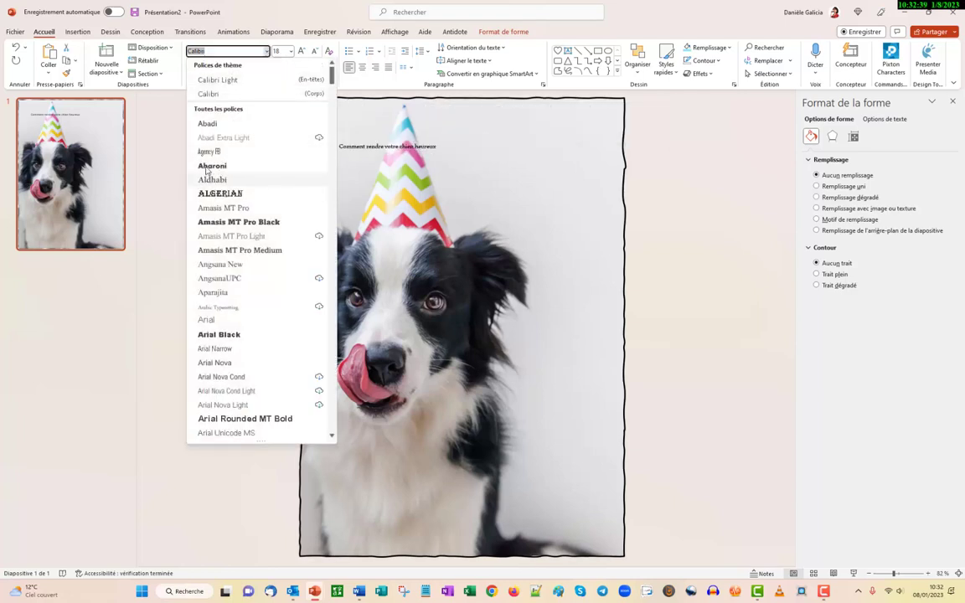
click(235, 222)
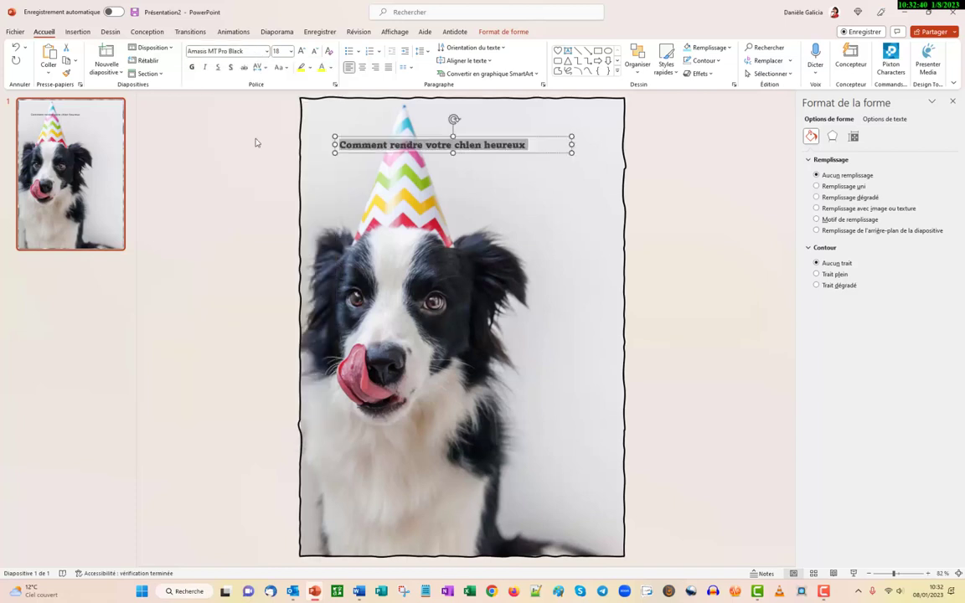
click(290, 51)
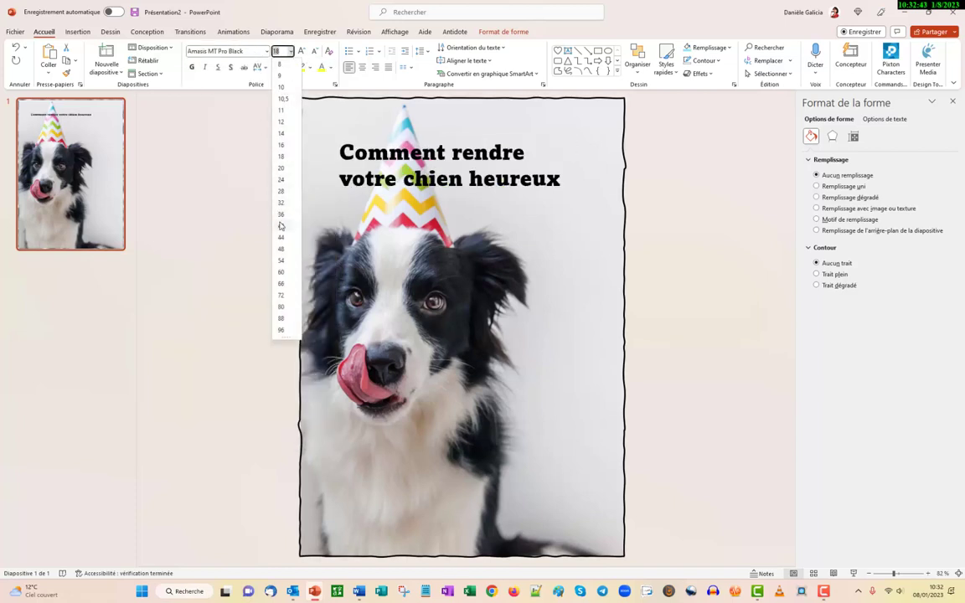
click(280, 225)
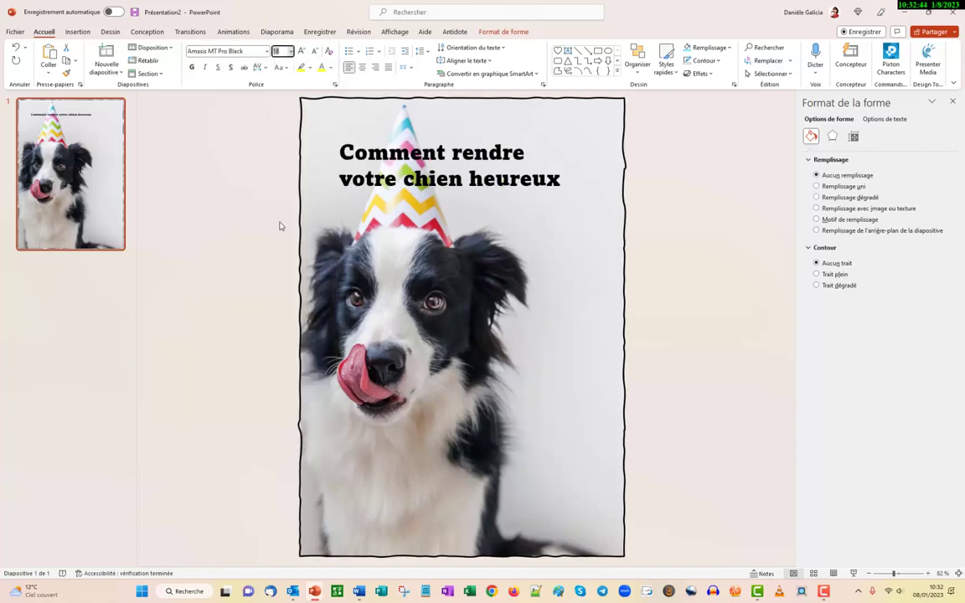
click(364, 70)
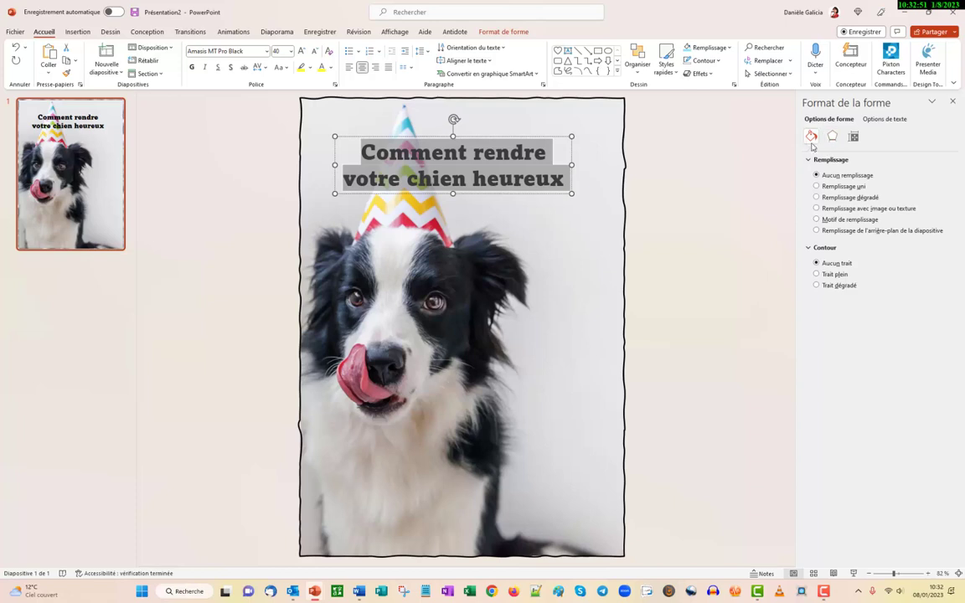
click(883, 119)
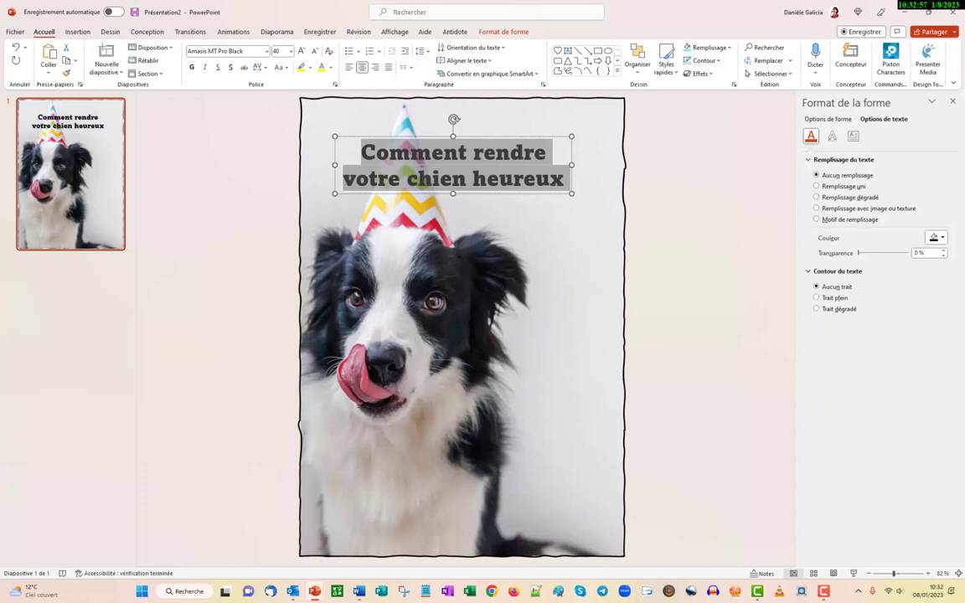
- Colour the title text dark red and apply a shadow preset
click(936, 237)
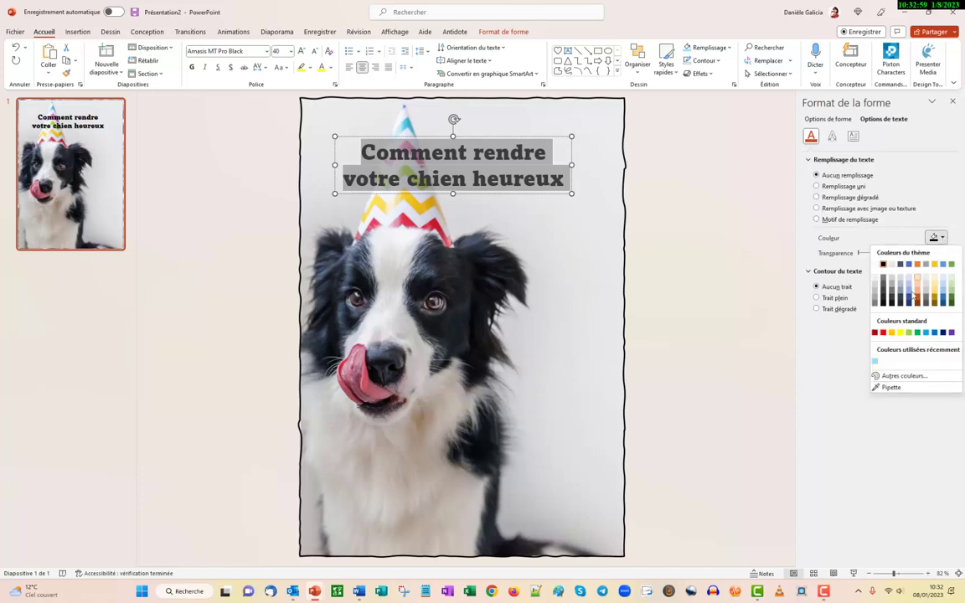
click(873, 333)
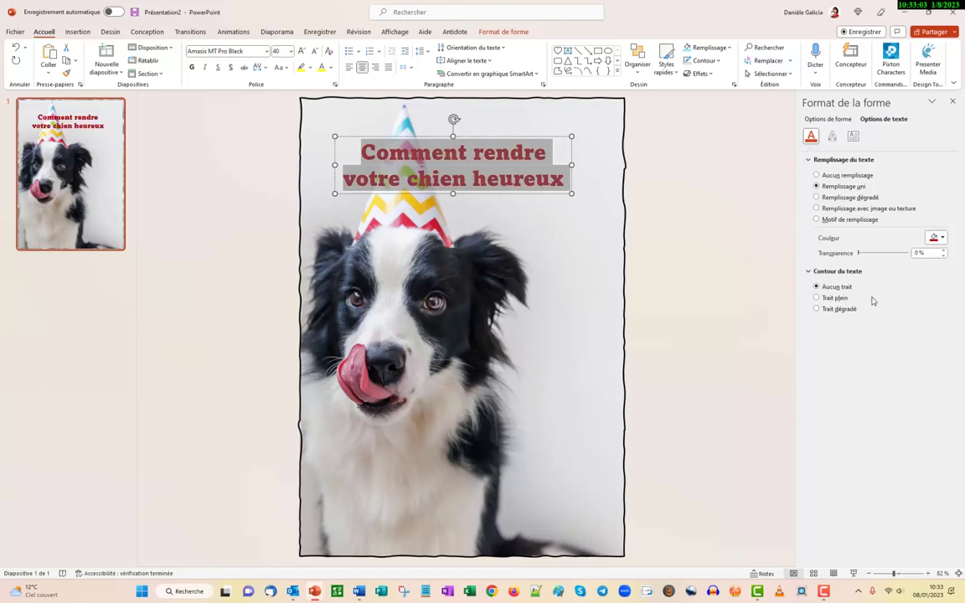
click(831, 137)
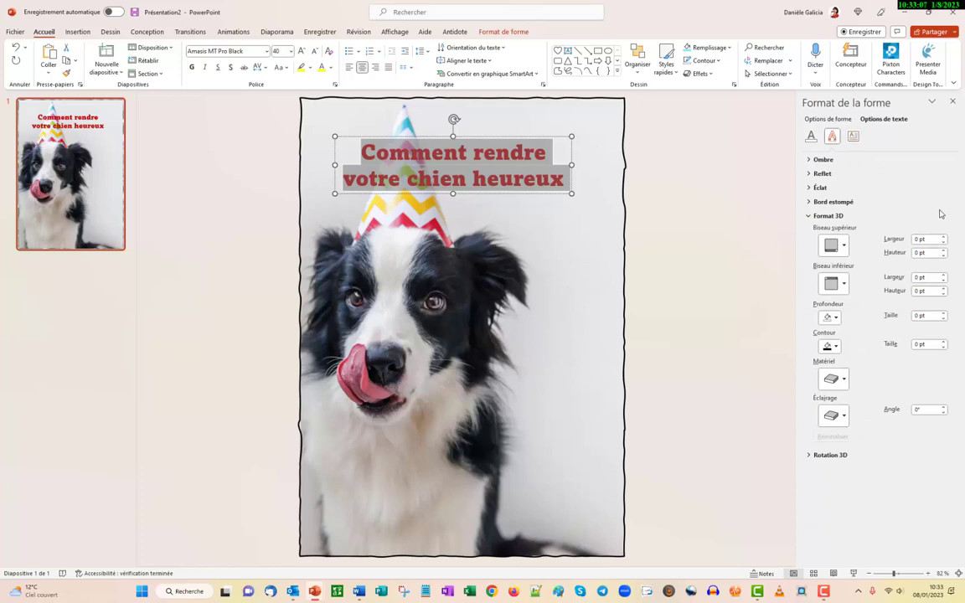
click(821, 159)
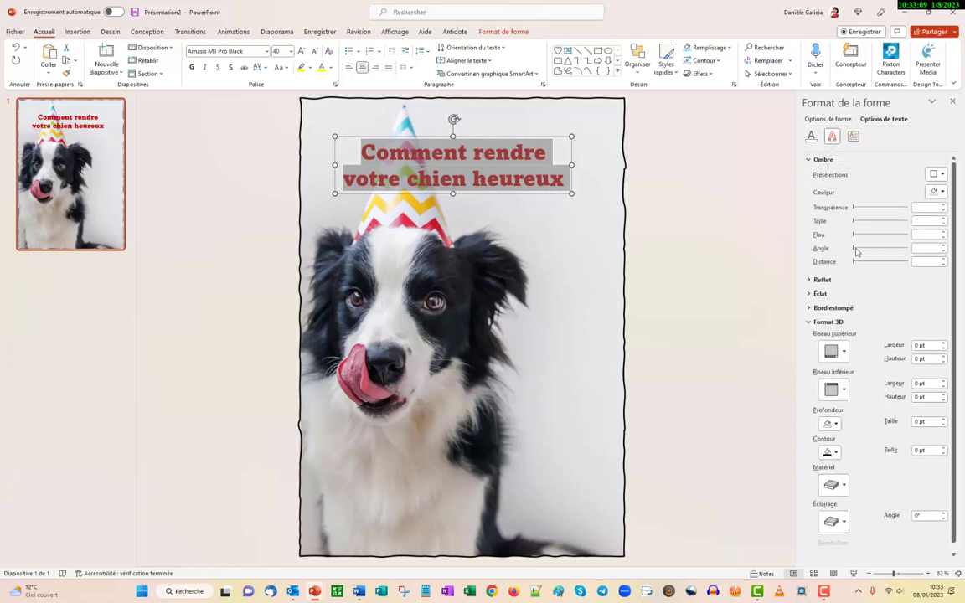
click(942, 176)
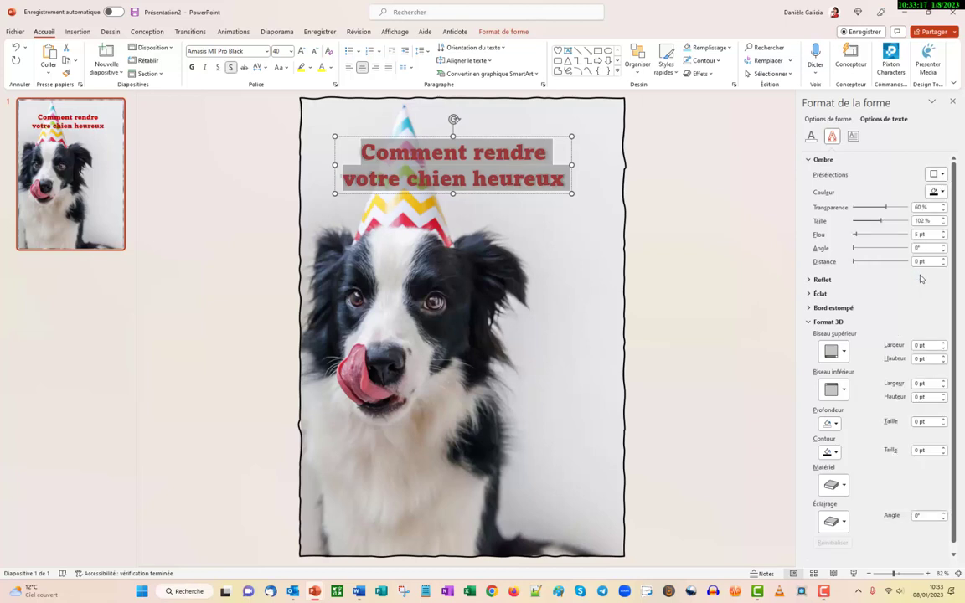
click(822, 159)
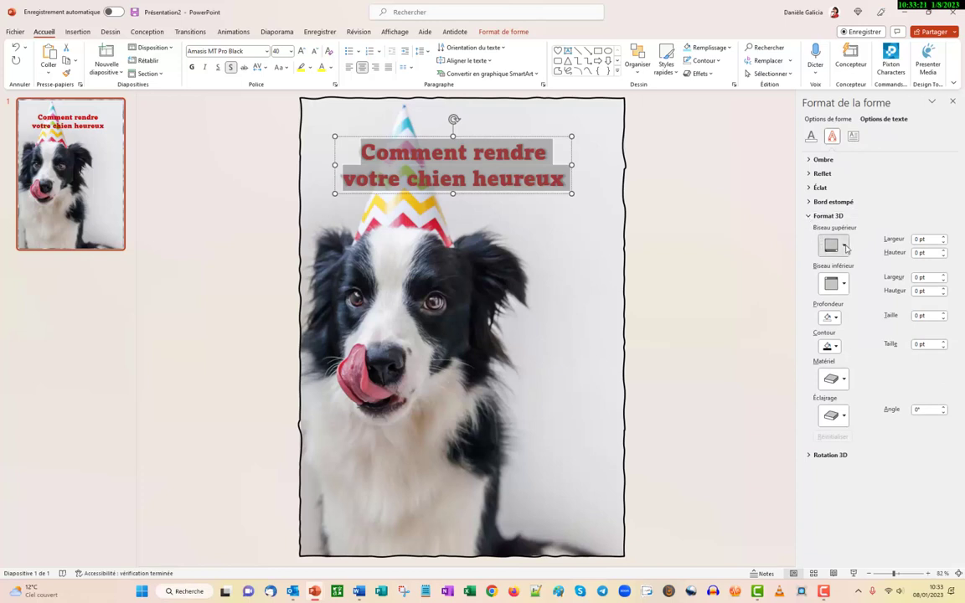
- Give the title text the first top bevel
click(845, 247)
click(831, 333)
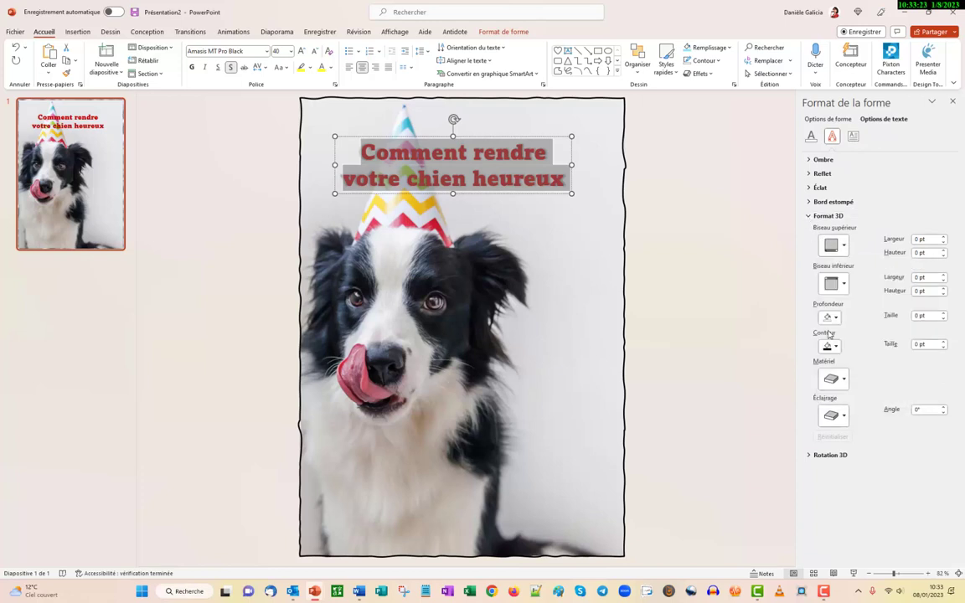
click(592, 262)
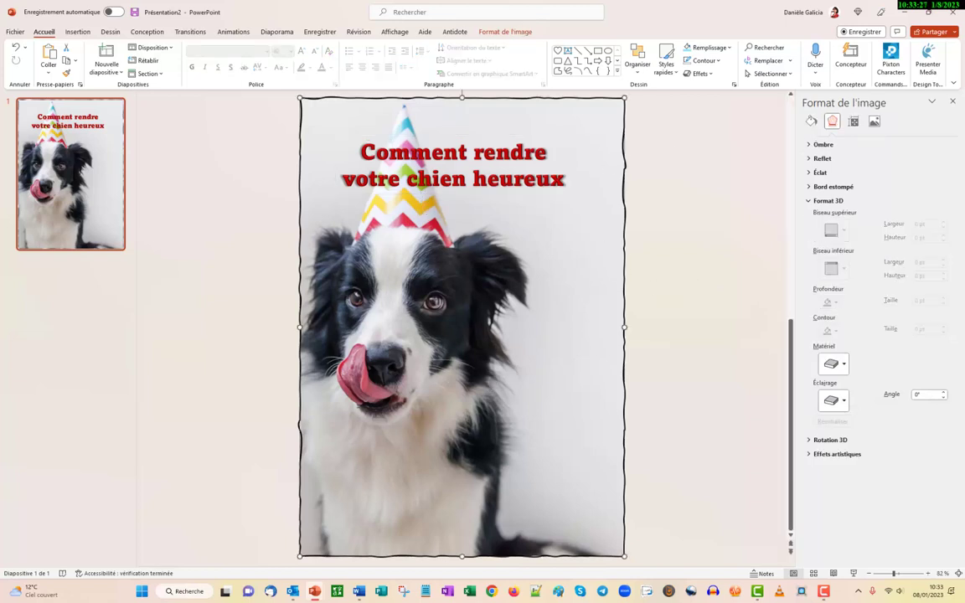
click(437, 135)
- Move the title near the bottom and add a 'Titre du site ou l'auteur' text box at the top
drag(437, 136, 438, 463)
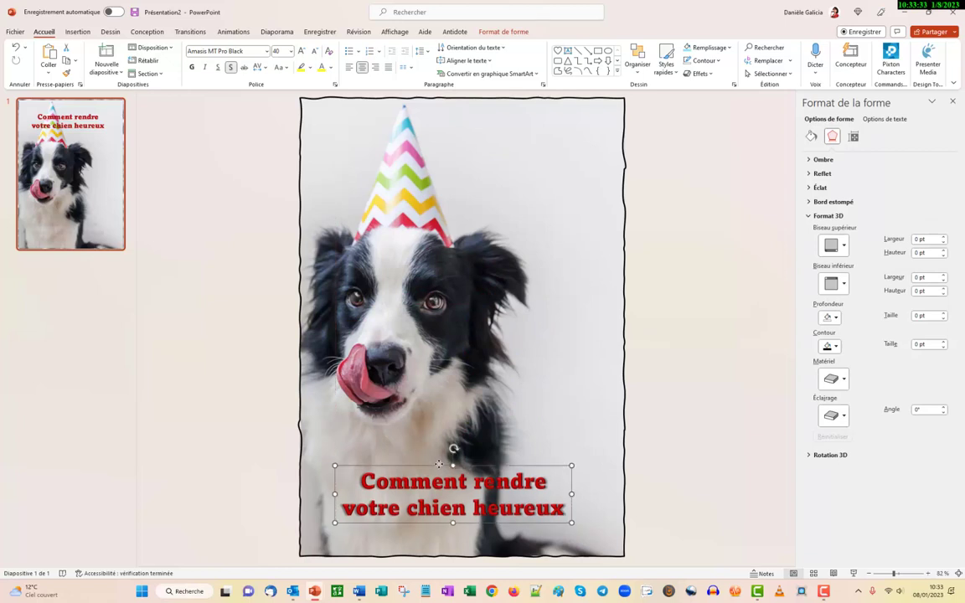
click(713, 175)
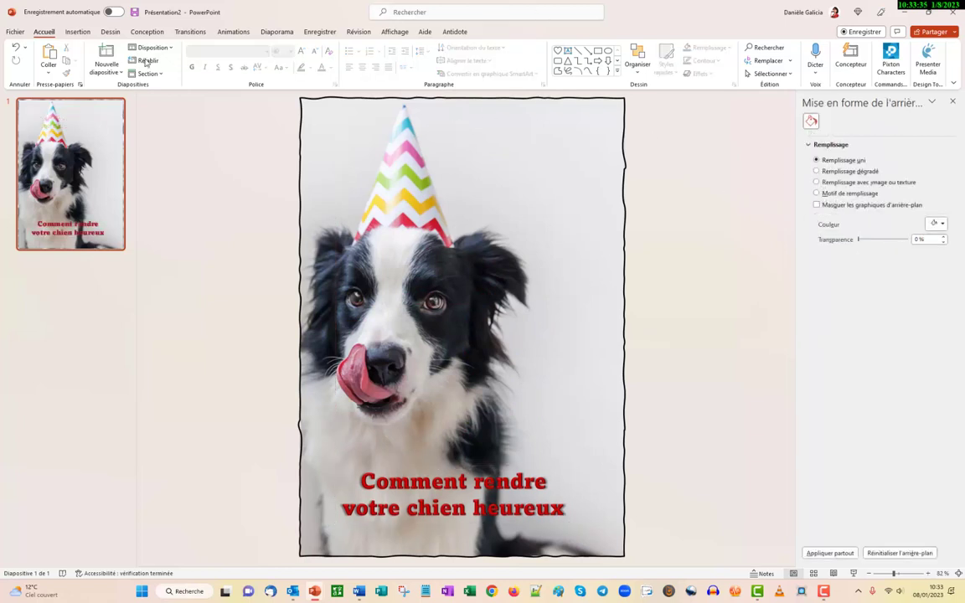
click(78, 31)
click(536, 63)
drag(448, 123, 594, 158)
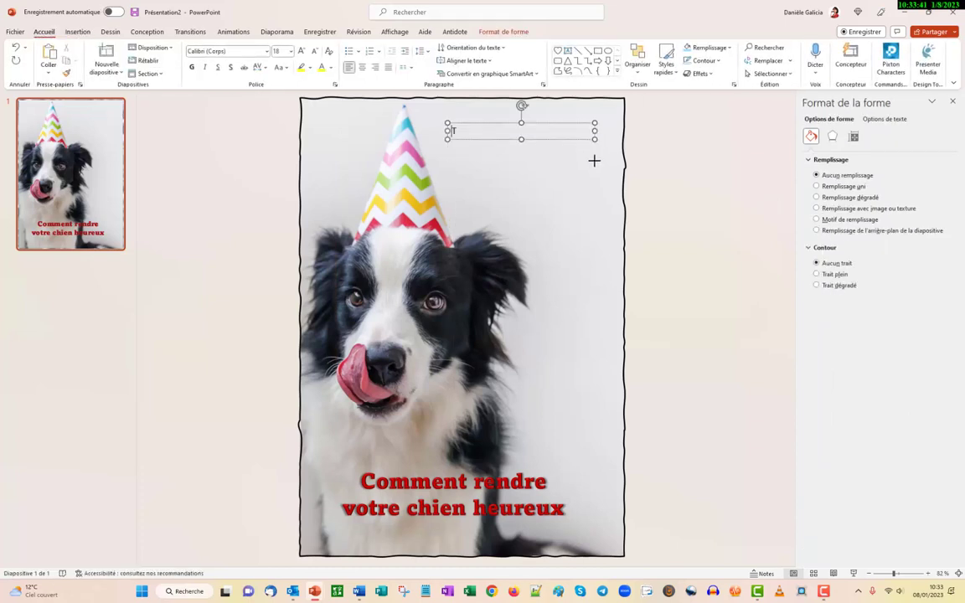
text(Titre )
text(du site ou l'auteur)
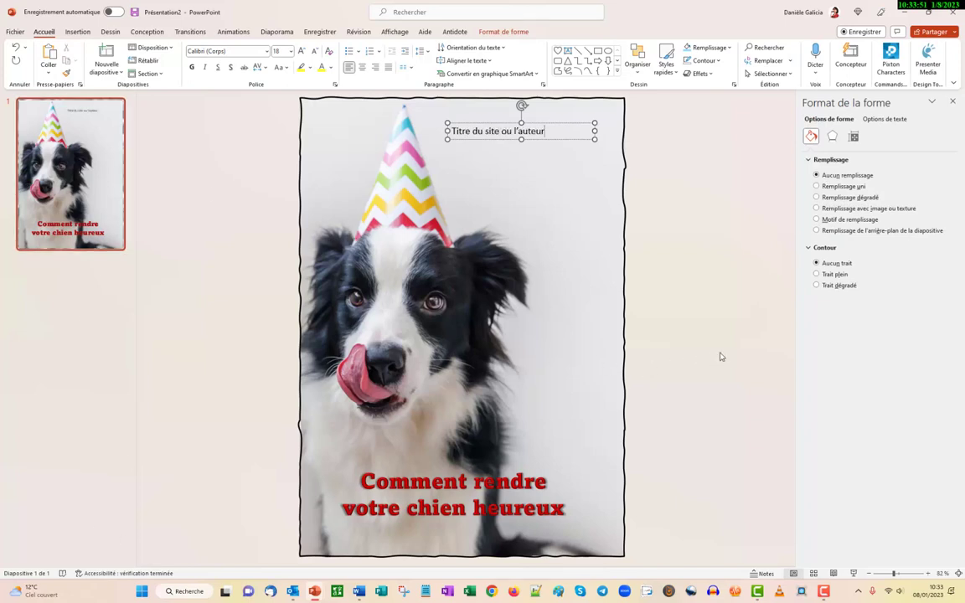
click(720, 357)
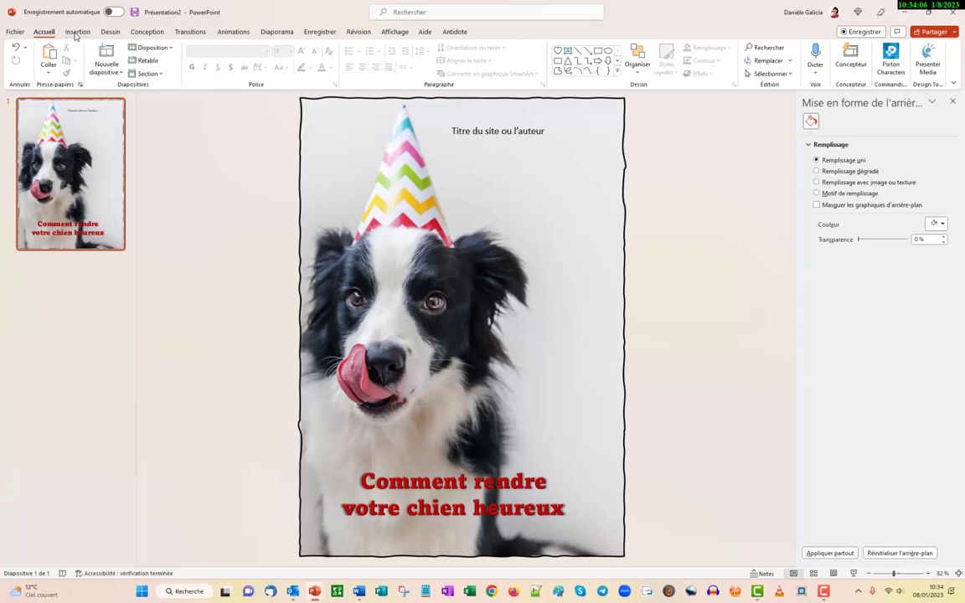
click(77, 32)
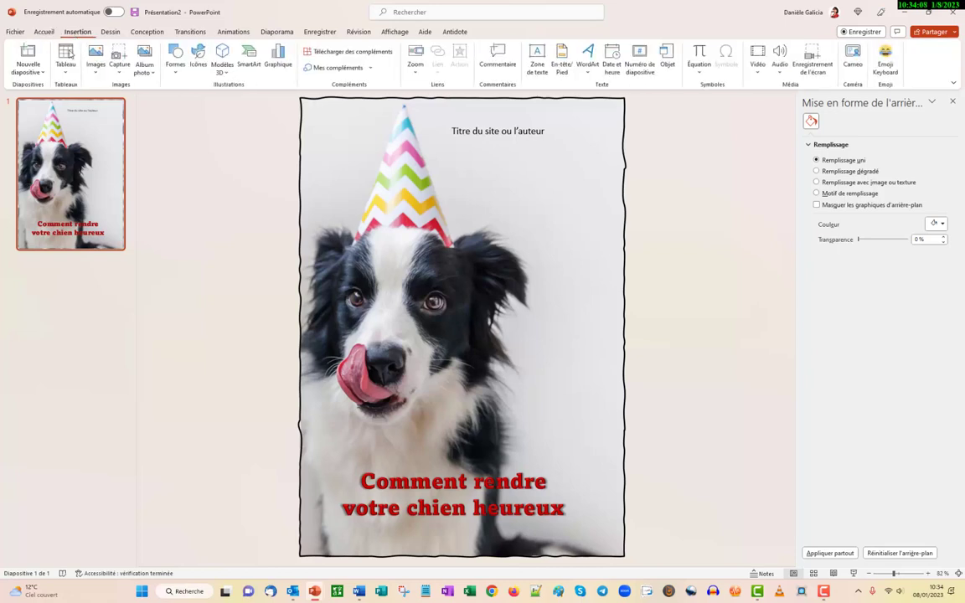
- Add a blank second slide and draw a rectangle band across its top
click(27, 70)
click(33, 327)
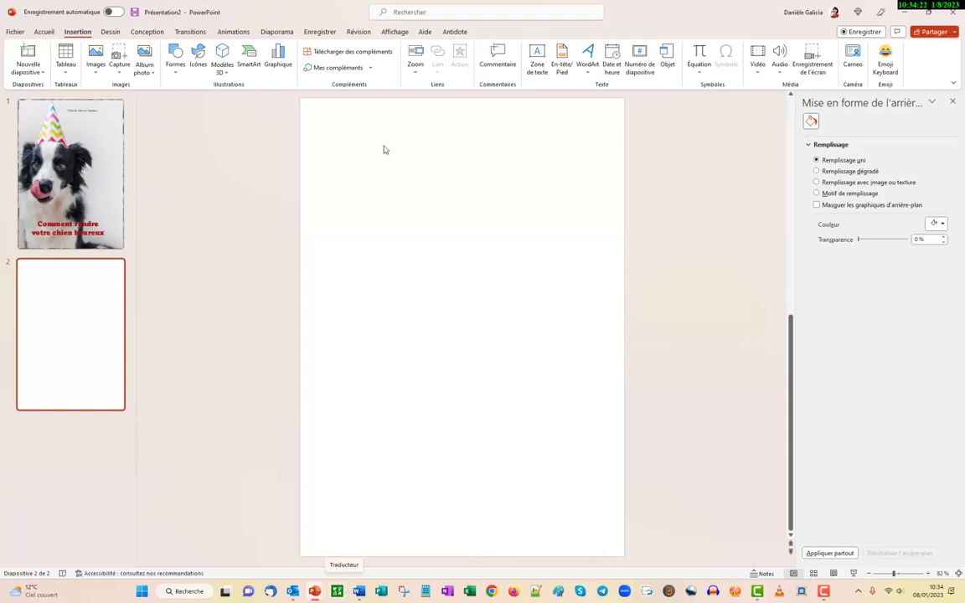
click(175, 61)
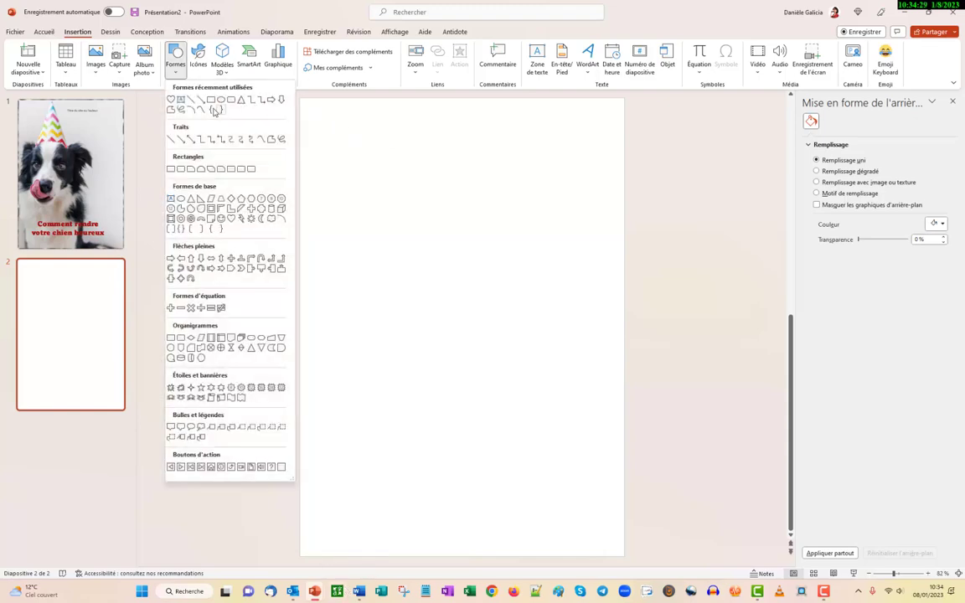
click(211, 100)
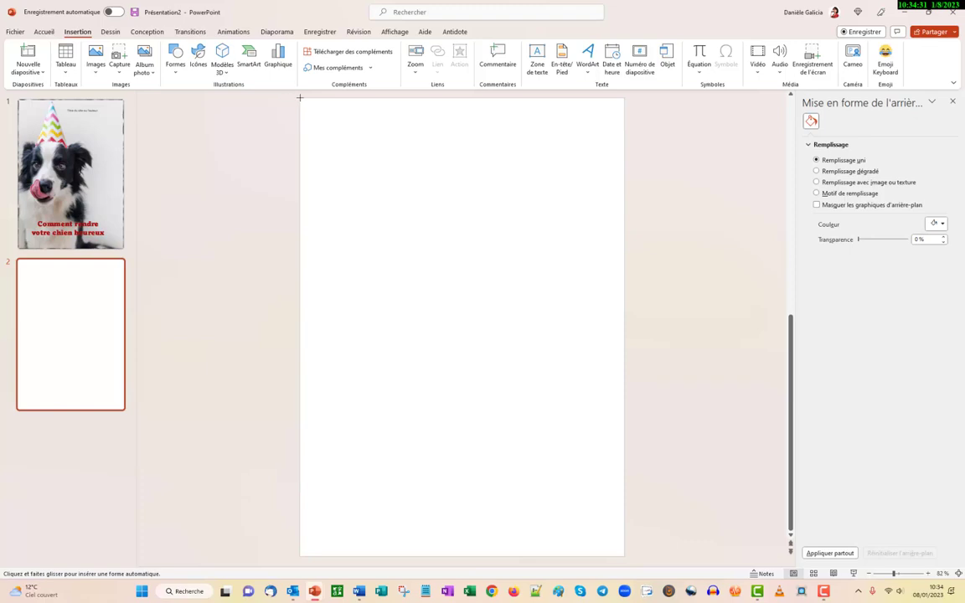
drag(299, 98, 624, 224)
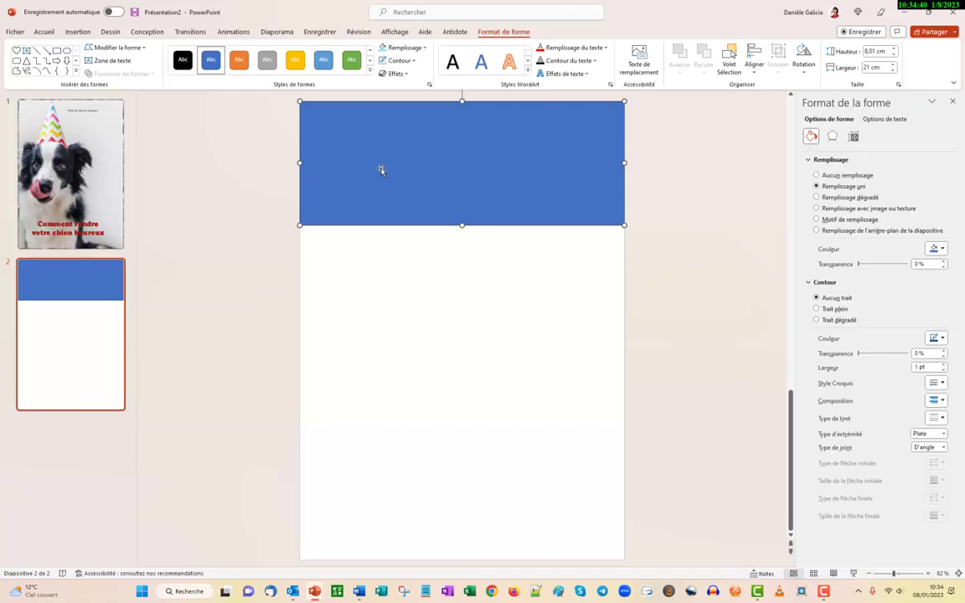
- Fill the band light blue and remove its outline
click(402, 48)
click(381, 172)
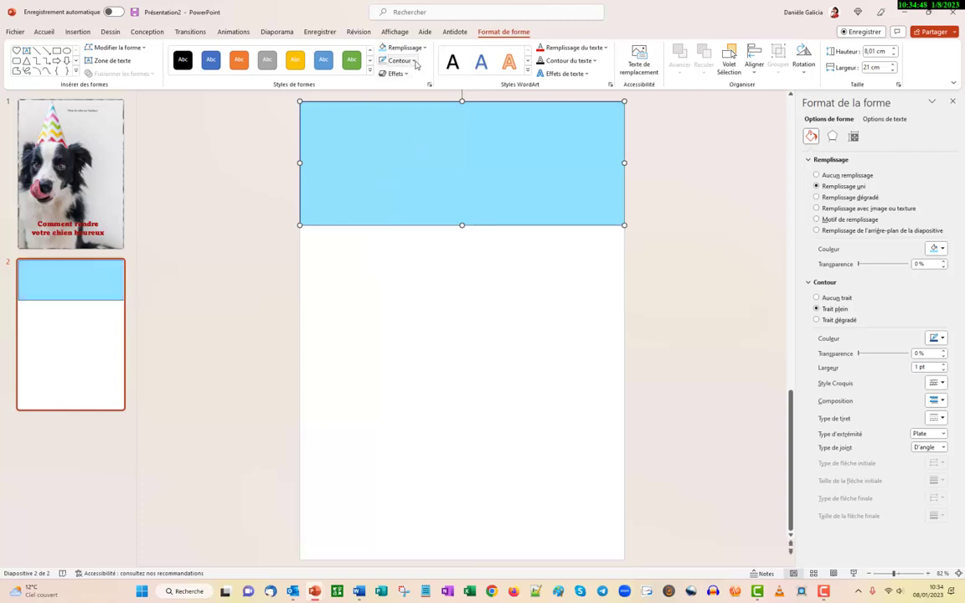
click(399, 60)
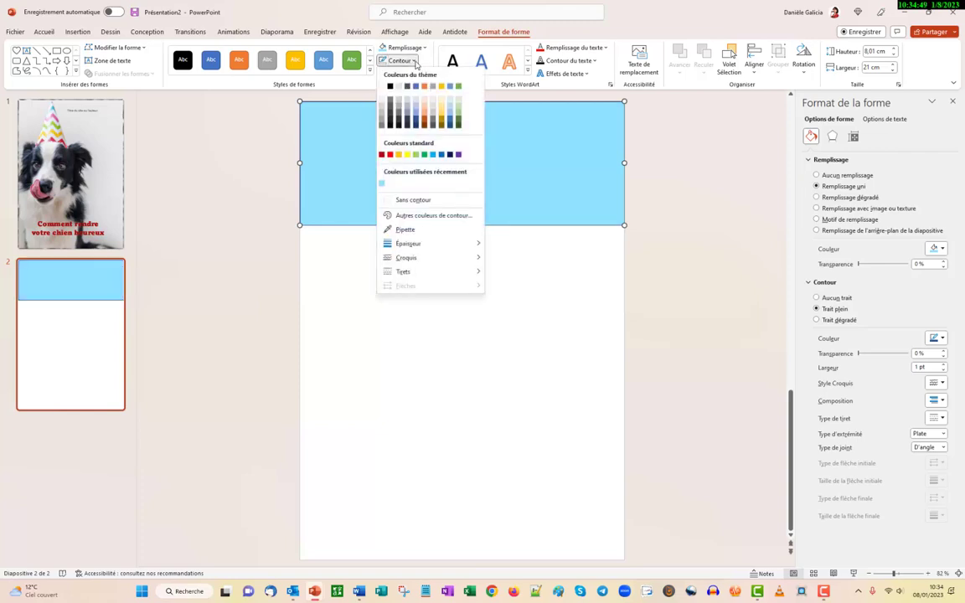
click(400, 200)
click(387, 293)
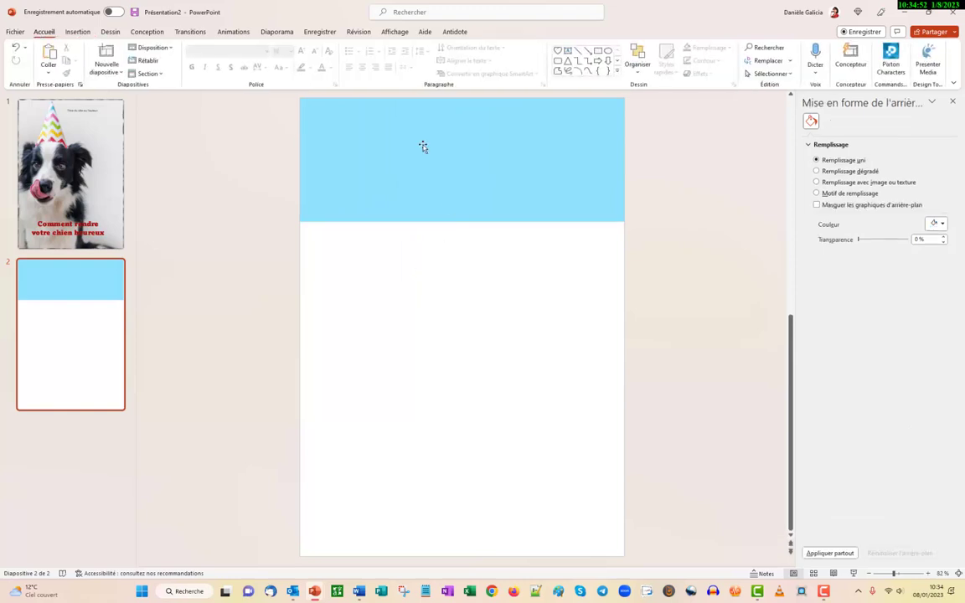
- Insert the orange dog sticker holding a red heart from the stock Autocollants onto slide 2
click(77, 32)
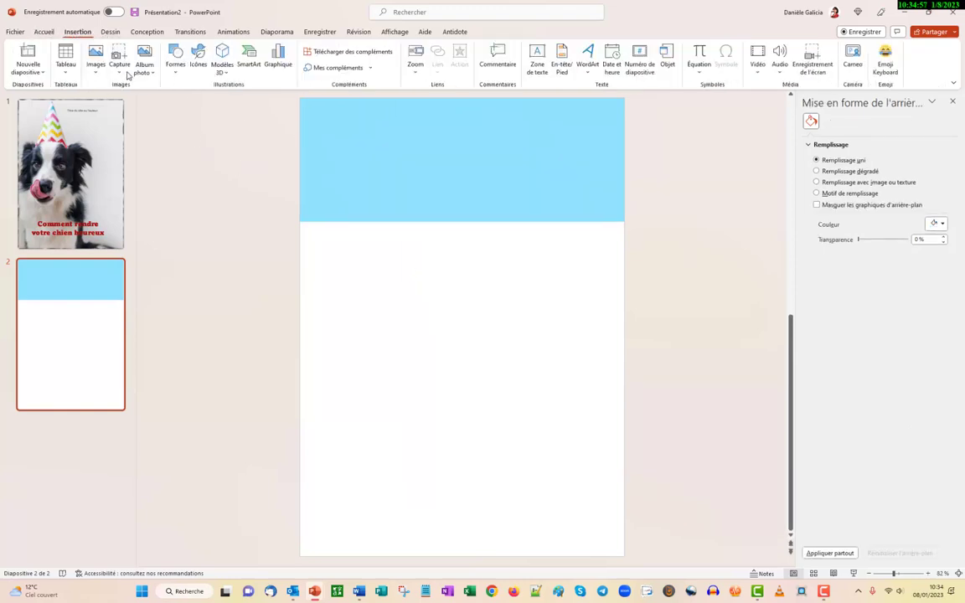
click(95, 67)
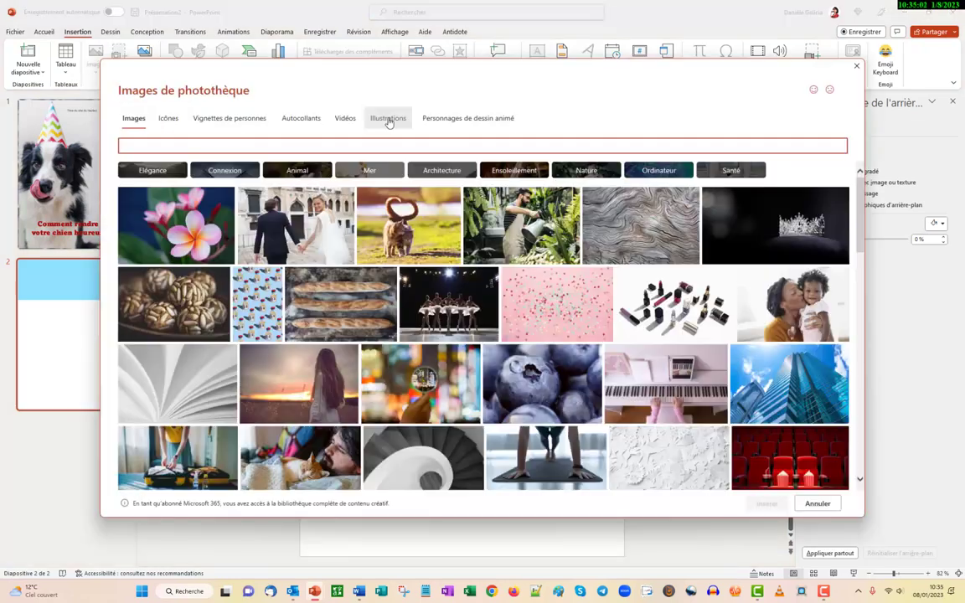
click(112, 118)
click(388, 120)
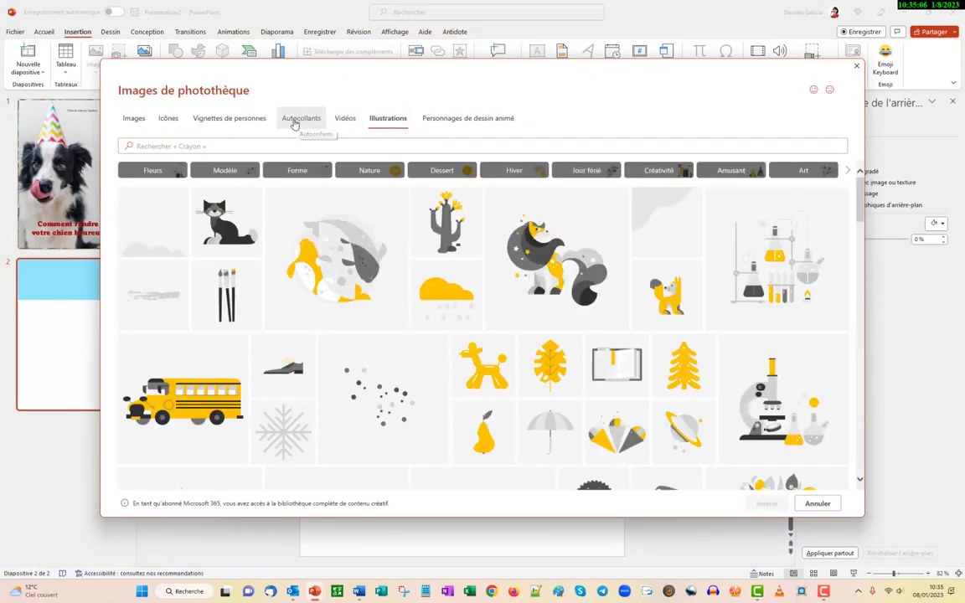
click(302, 119)
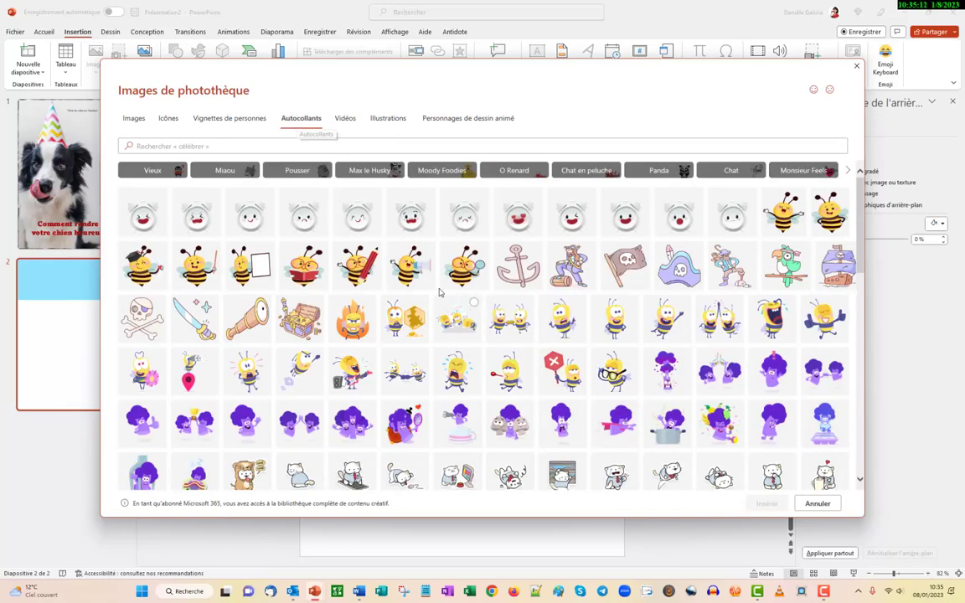
scroll(440, 292, down, 10)
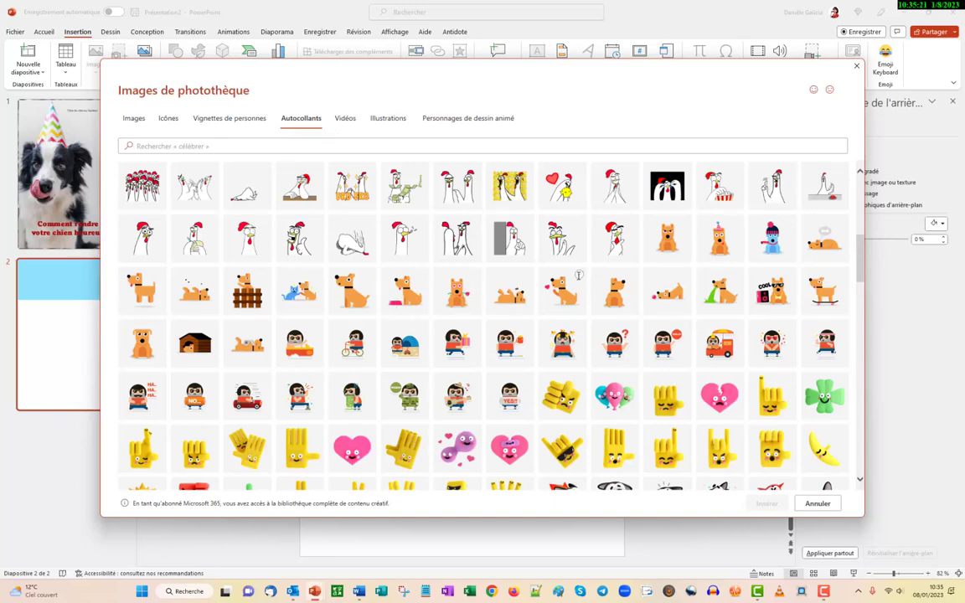
click(563, 289)
click(766, 503)
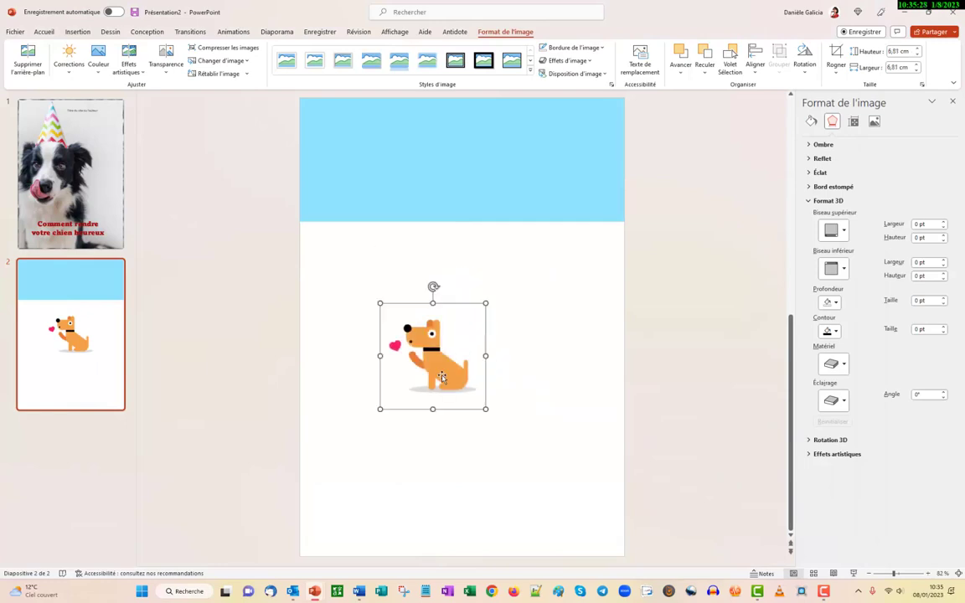
- Move the dog sticker into the blue band, flip it horizontally, and place it at the band's top-left
drag(442, 377, 567, 171)
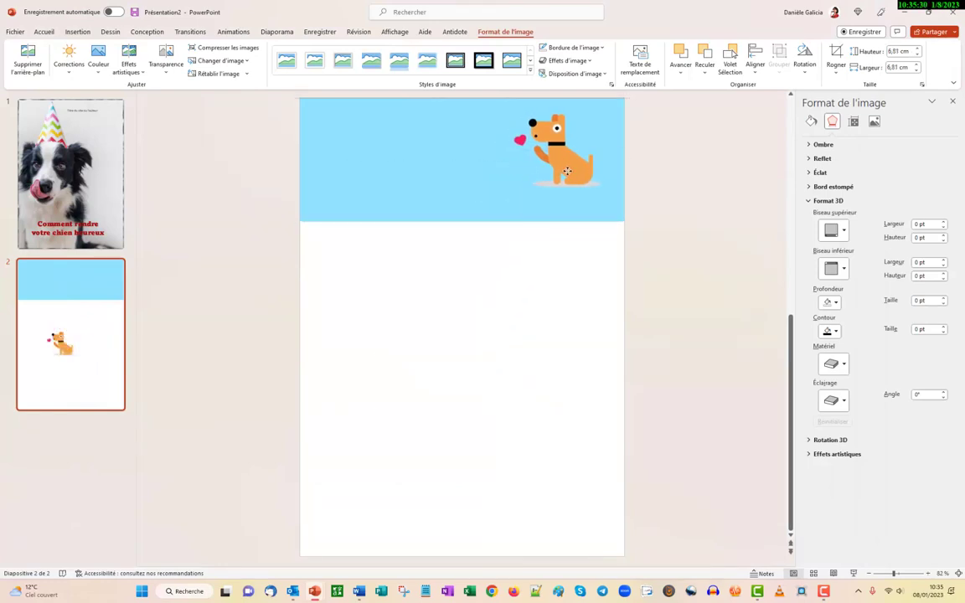
drag(567, 171, 568, 177)
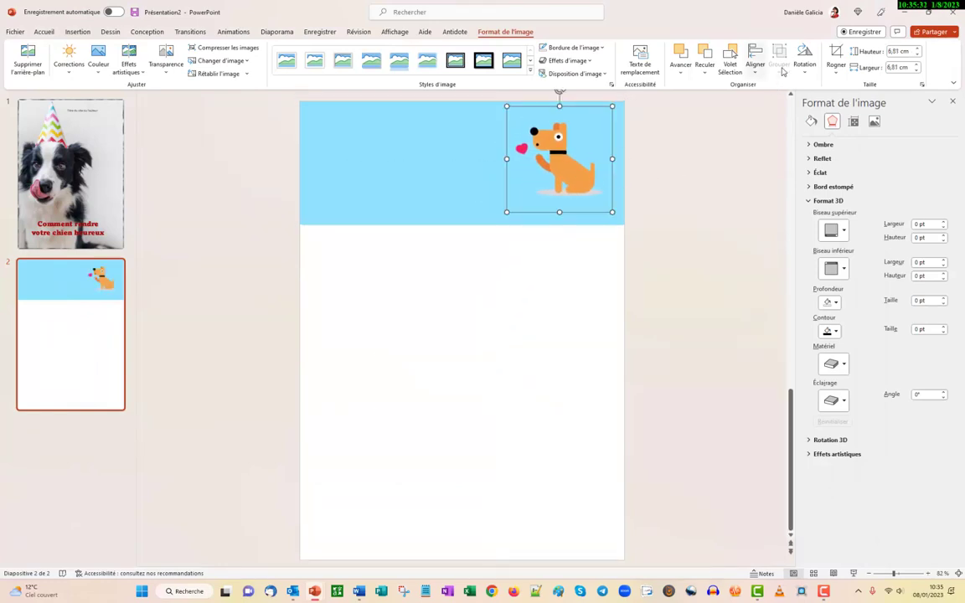
click(804, 60)
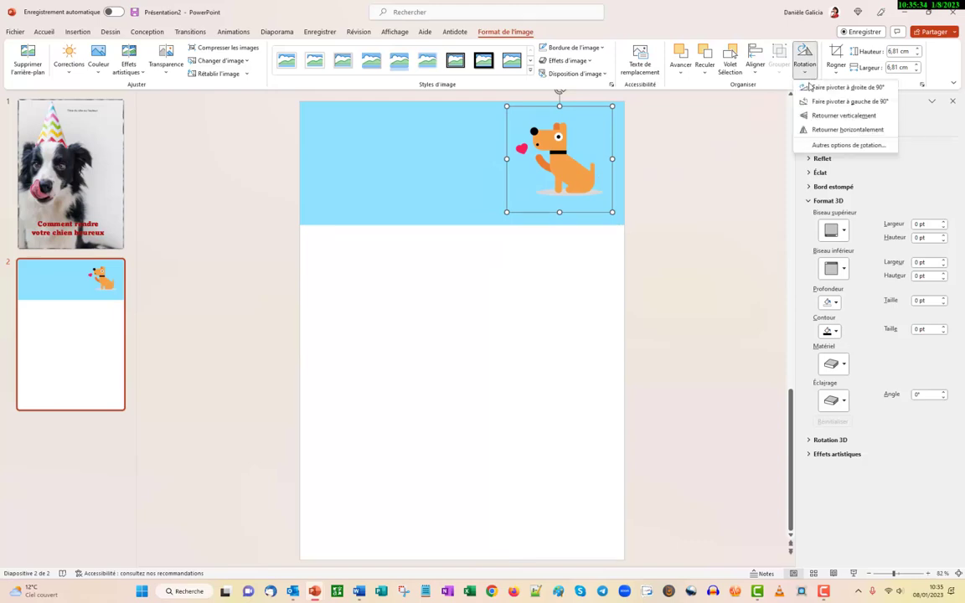
click(846, 130)
drag(542, 161, 334, 161)
click(714, 197)
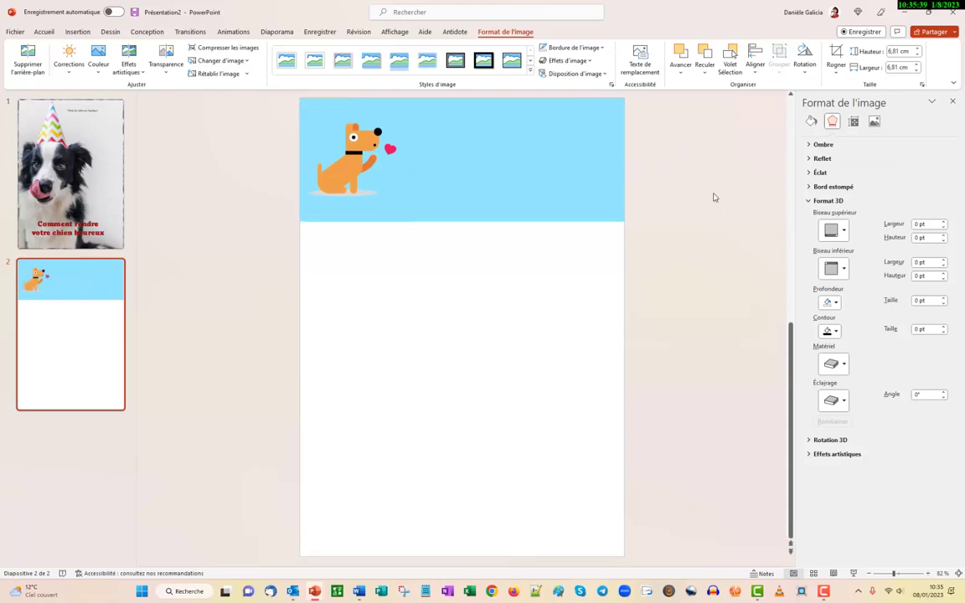
click(77, 32)
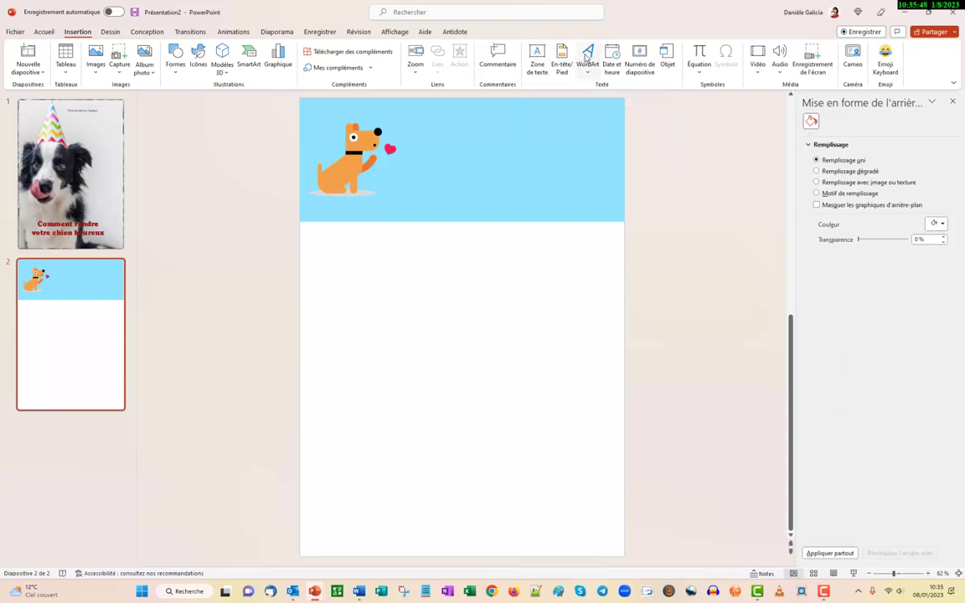
- Add a gold WordArt title 'Présentation' in the blue banner beside the dog and colour it red
click(586, 57)
click(703, 97)
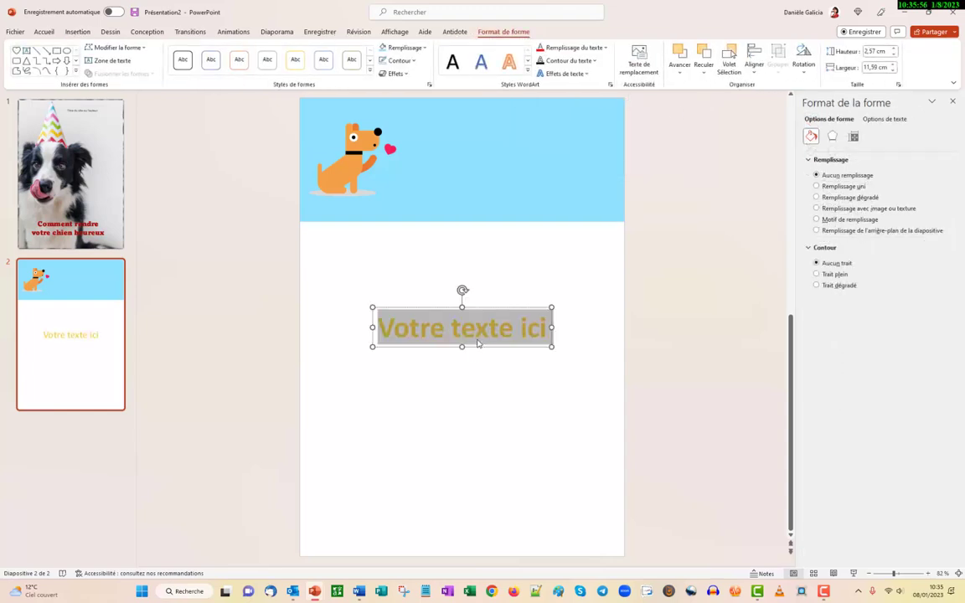
text(Pré)
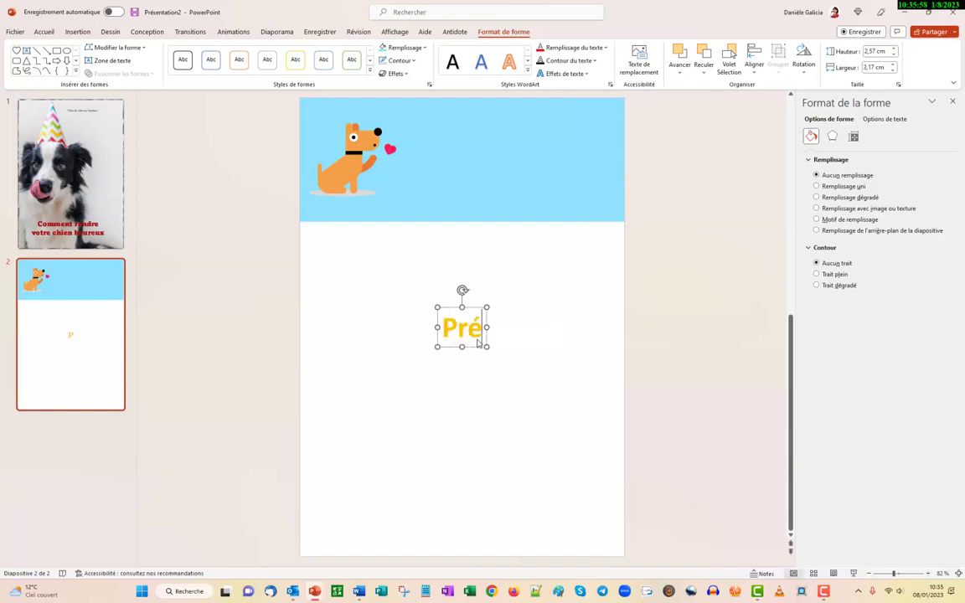
text(serntation)
drag(478, 343, 496, 119)
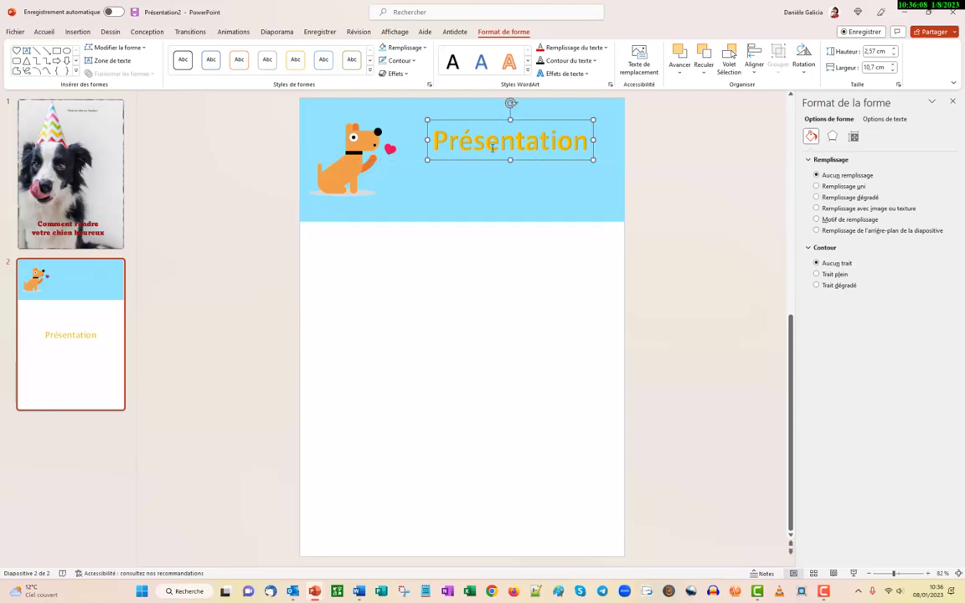
double_click(446, 130)
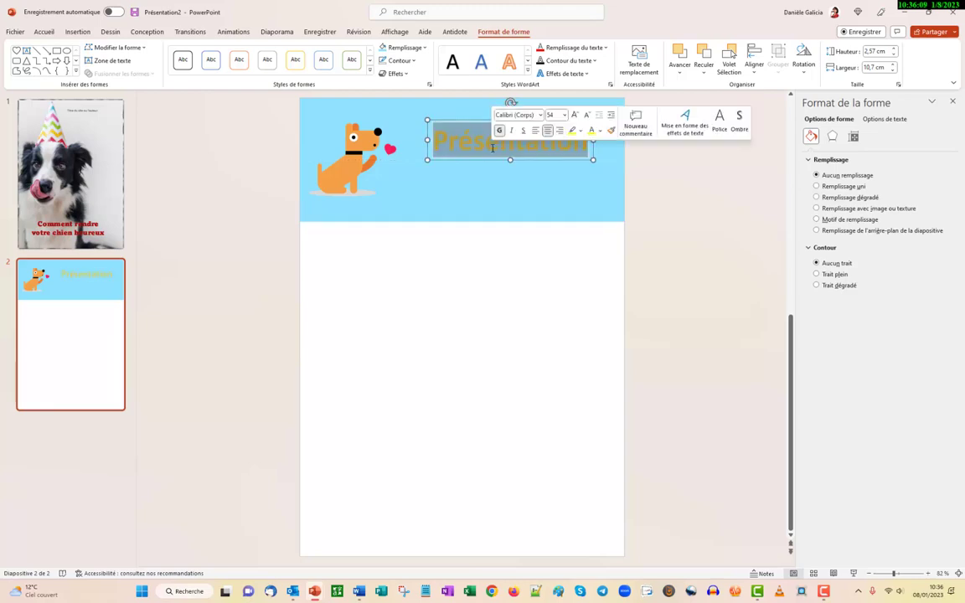
click(540, 47)
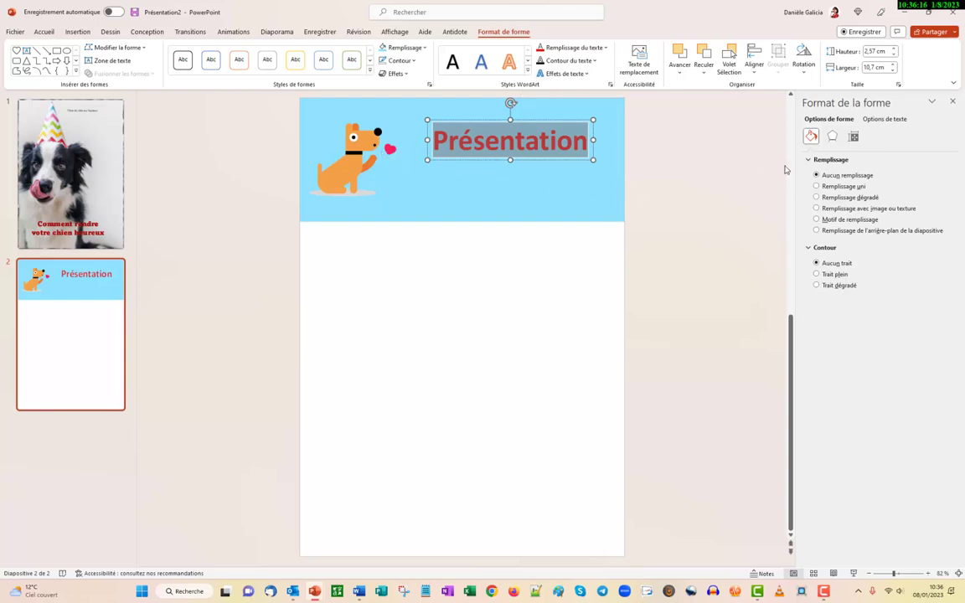
- Give the Présentation title text a top bevel with its width raised to 4 pt
click(883, 119)
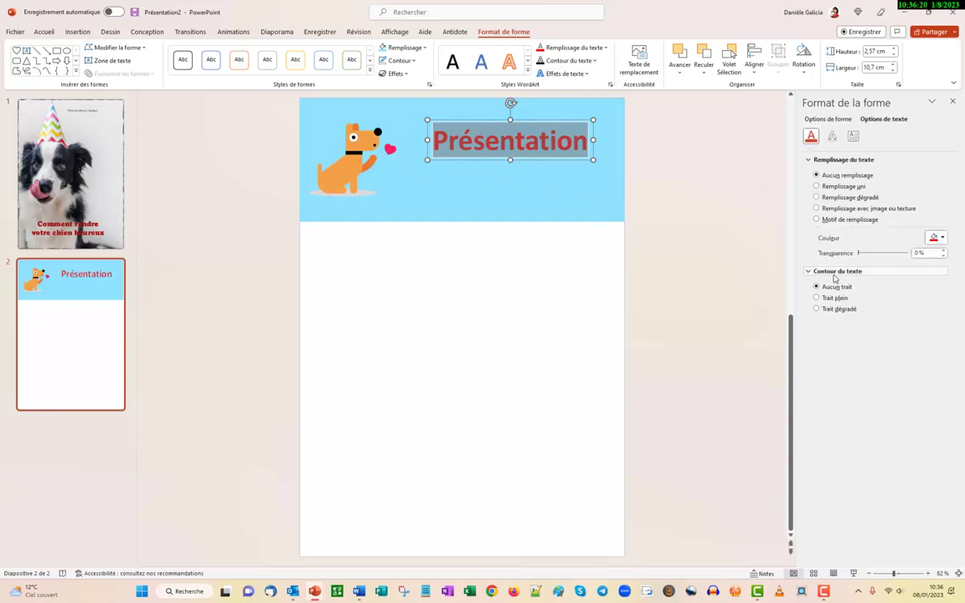
click(832, 137)
click(834, 246)
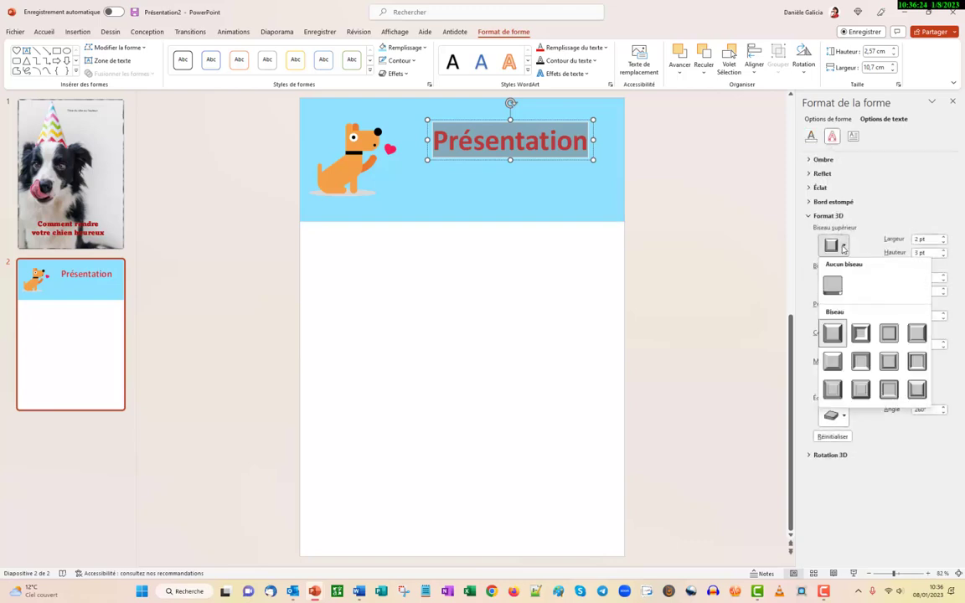
click(833, 335)
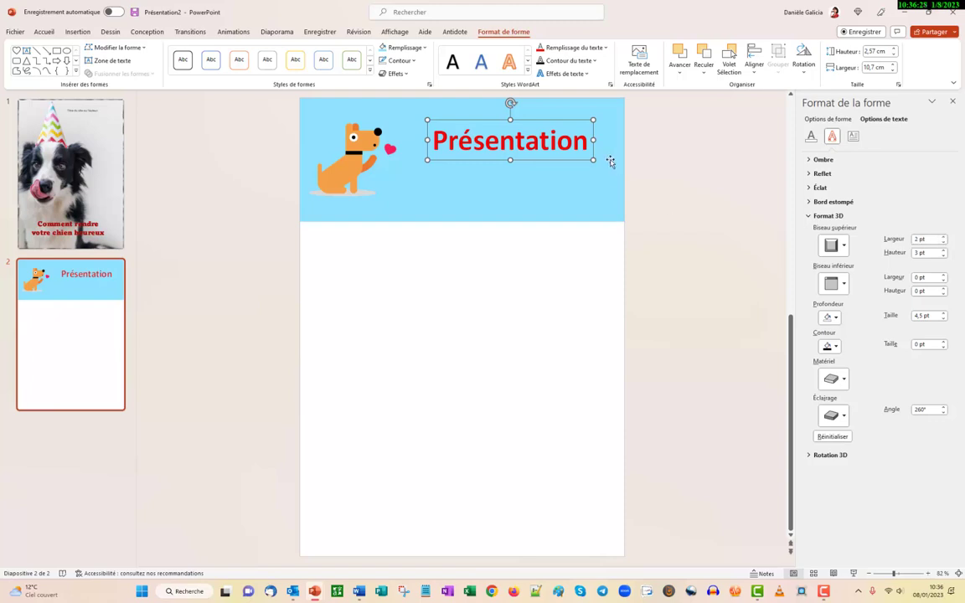
click(944, 237)
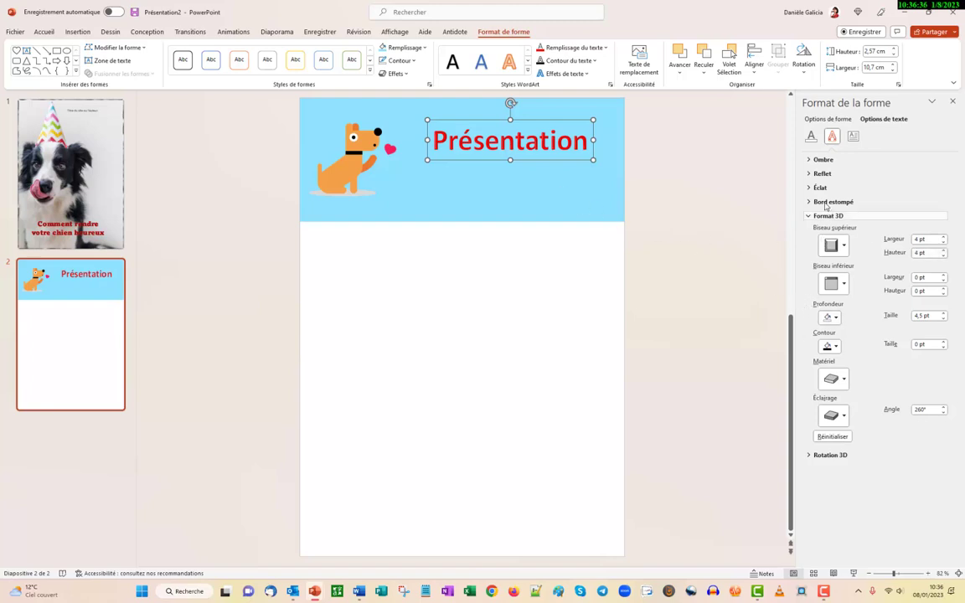
- Apply an outer drop-shadow preset to the Présentation title
click(822, 159)
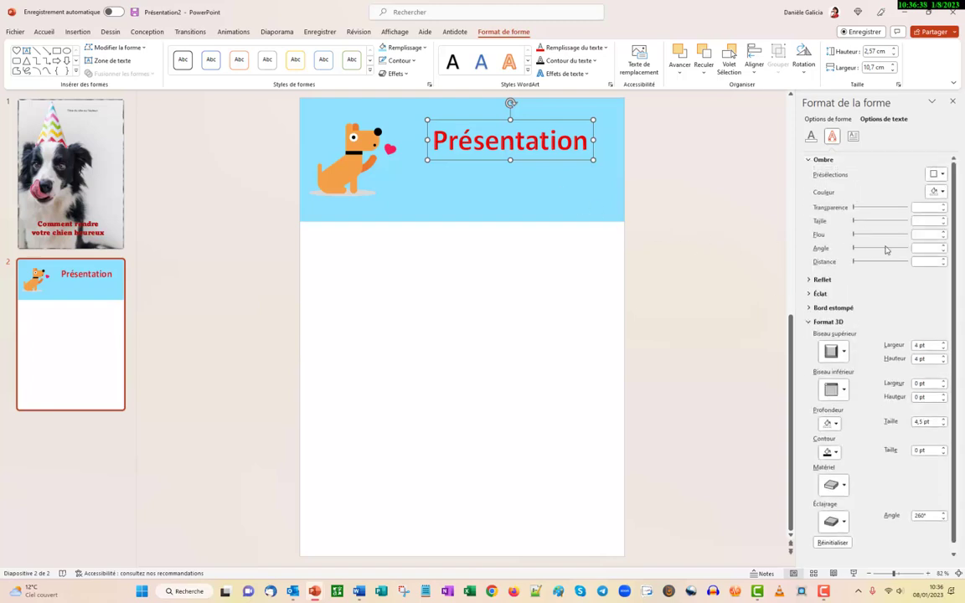
click(941, 175)
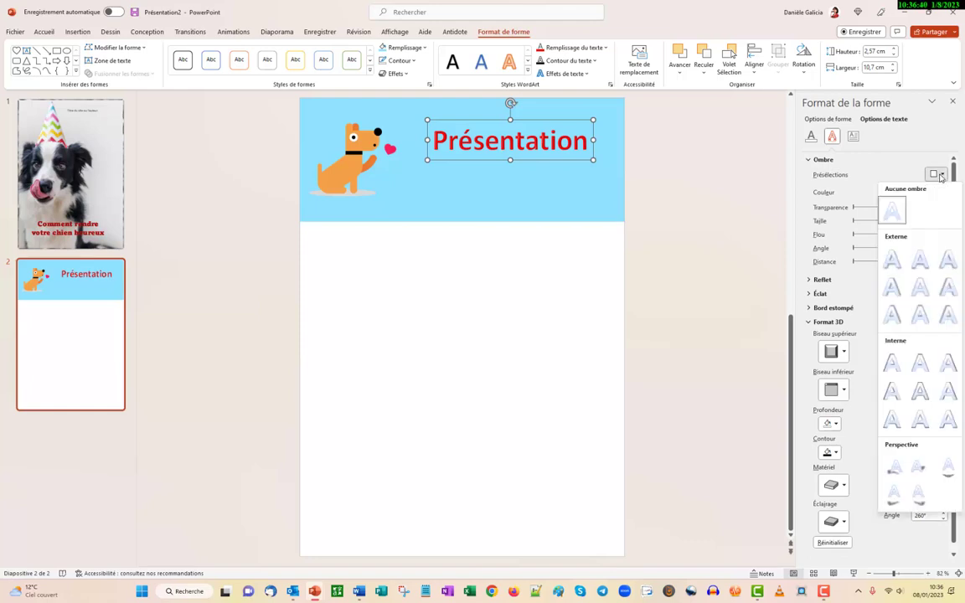
click(926, 318)
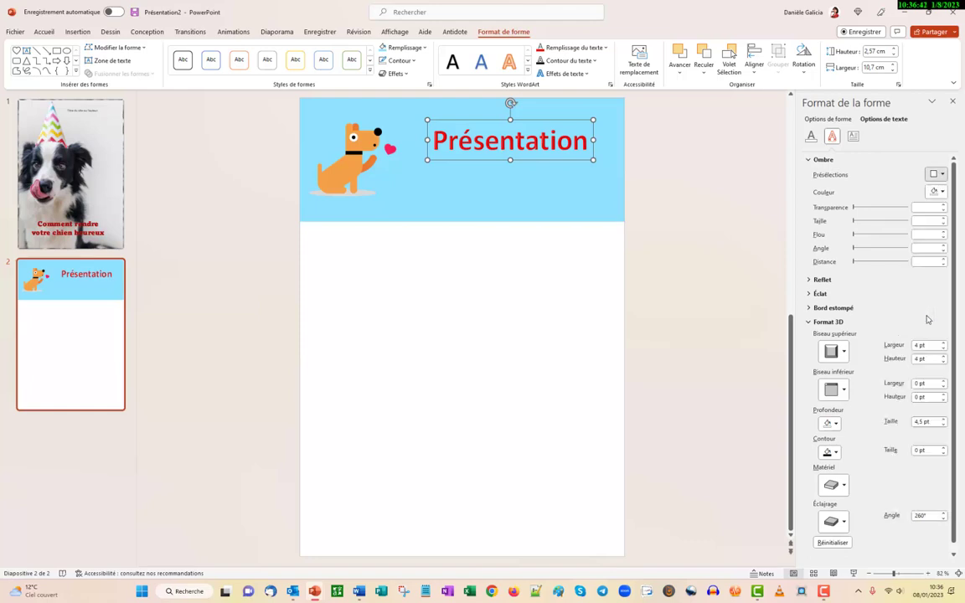
- Shorten the blue banner from the bottom to about 6,81 cm high
click(540, 194)
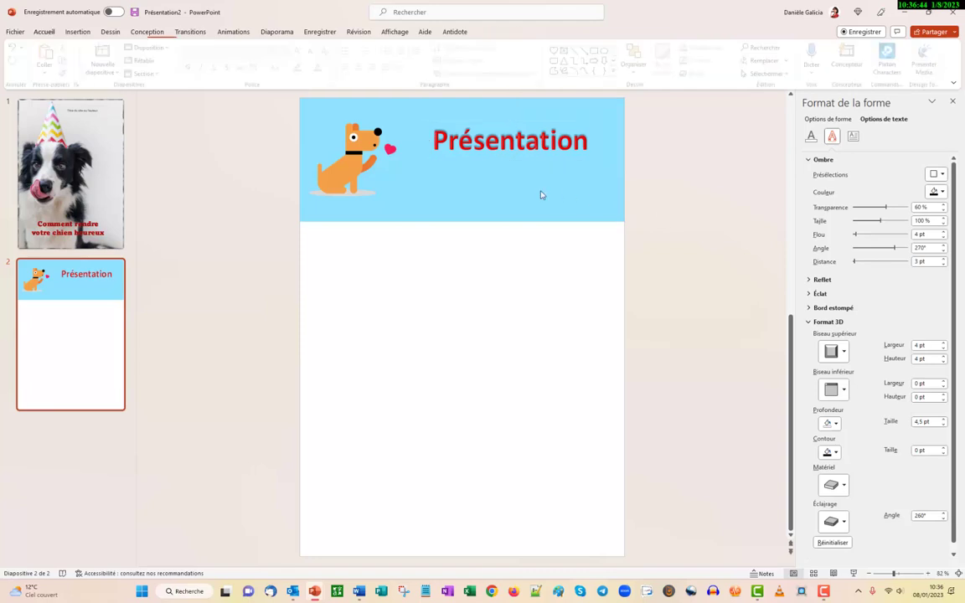
click(495, 122)
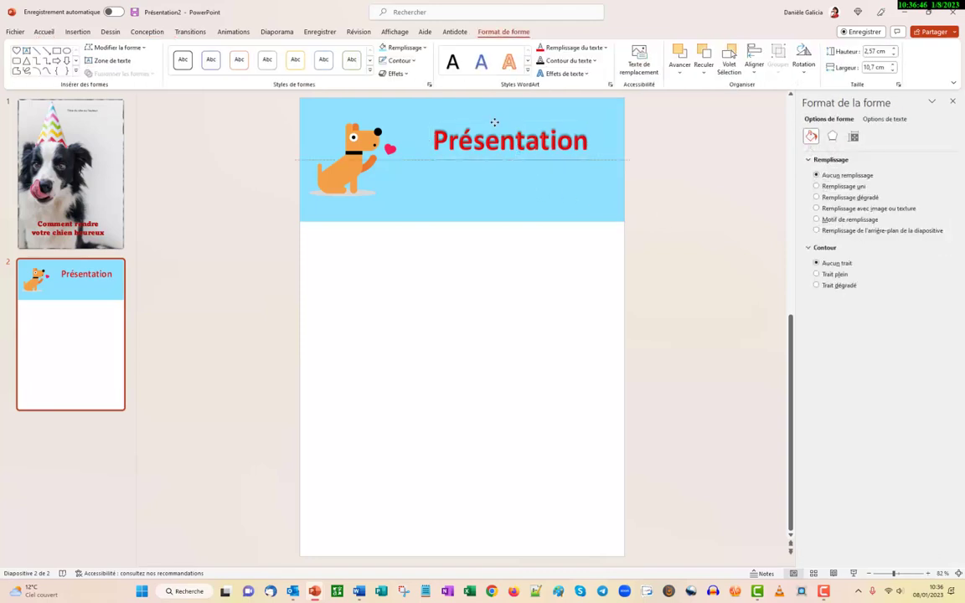
click(479, 192)
drag(462, 226, 463, 206)
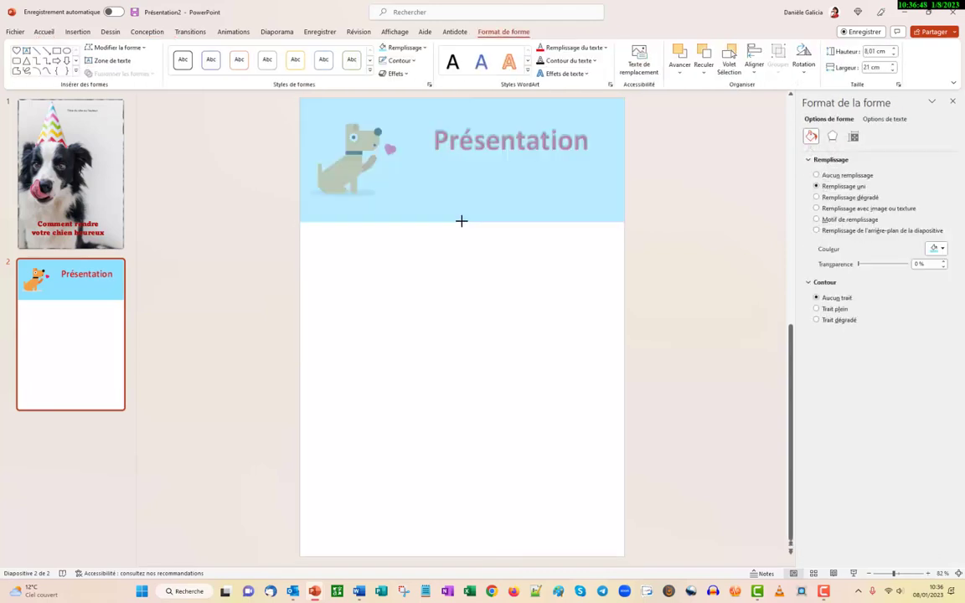
click(561, 179)
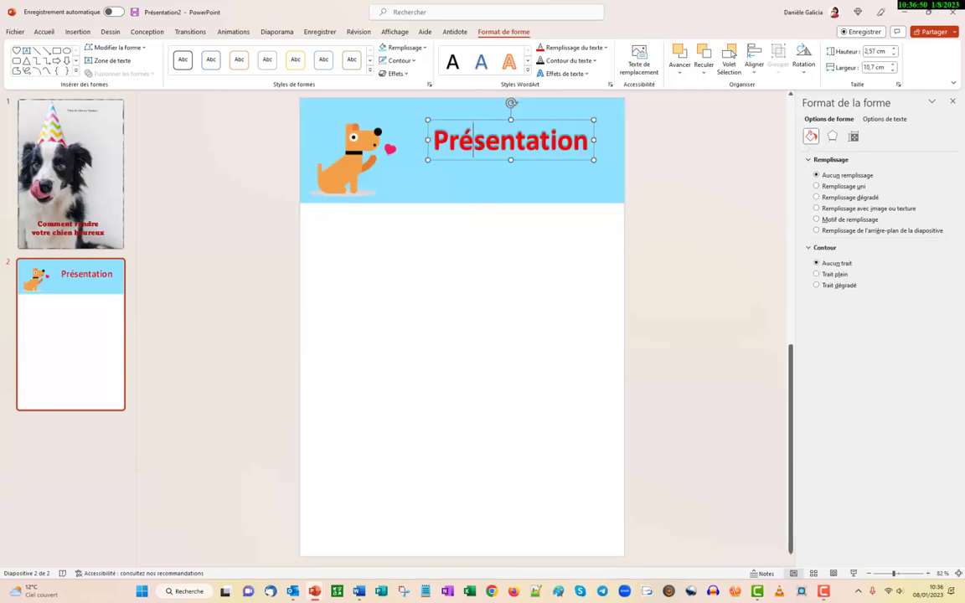
click(586, 196)
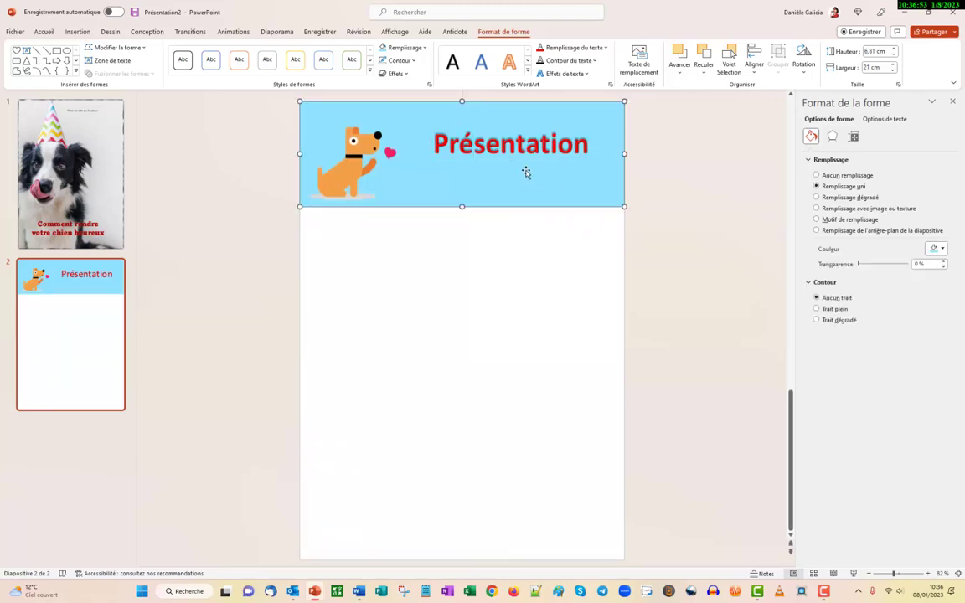
click(496, 326)
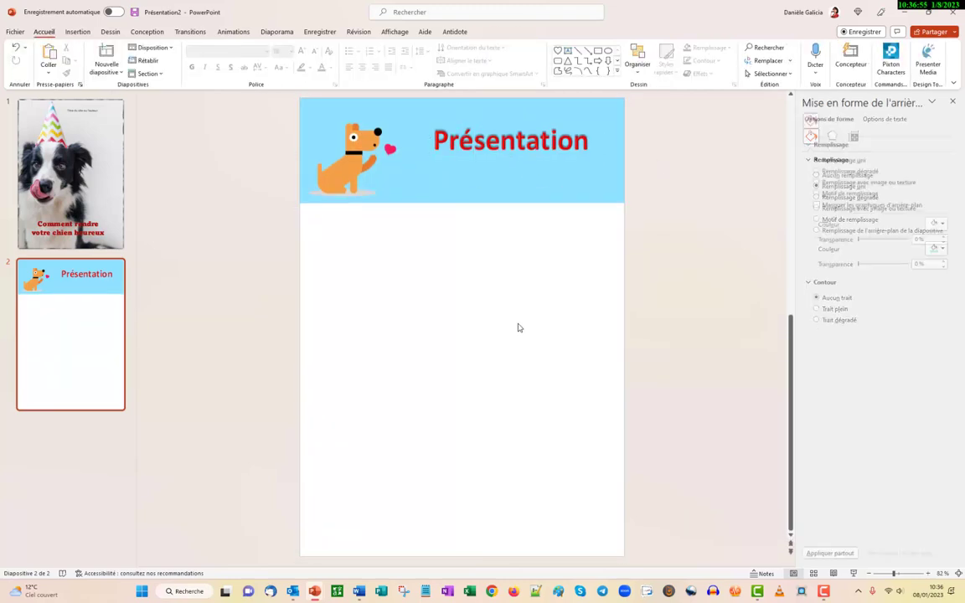
- Nudge the Présentation title slightly right and down beside the dog
drag(475, 118, 479, 124)
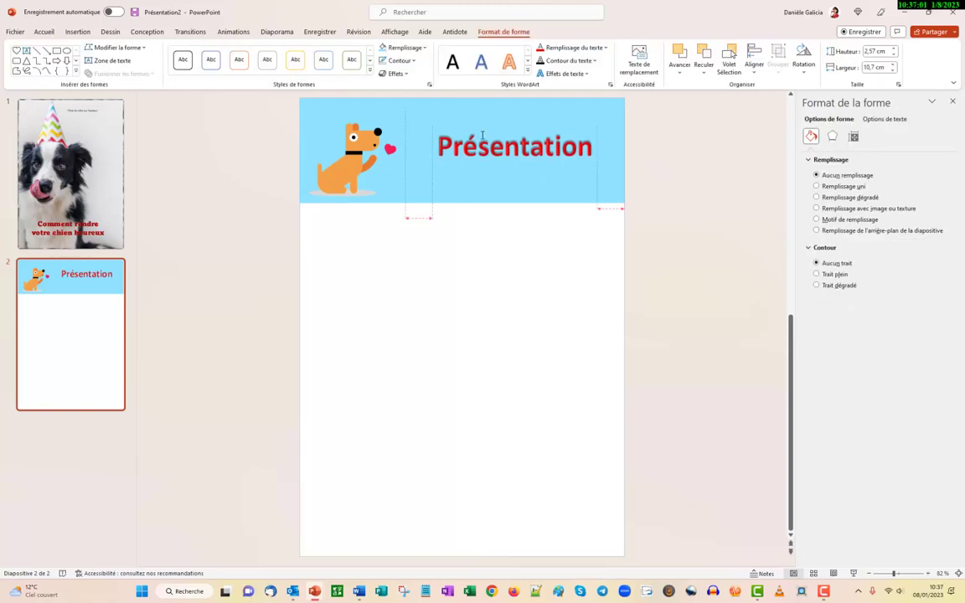
click(466, 357)
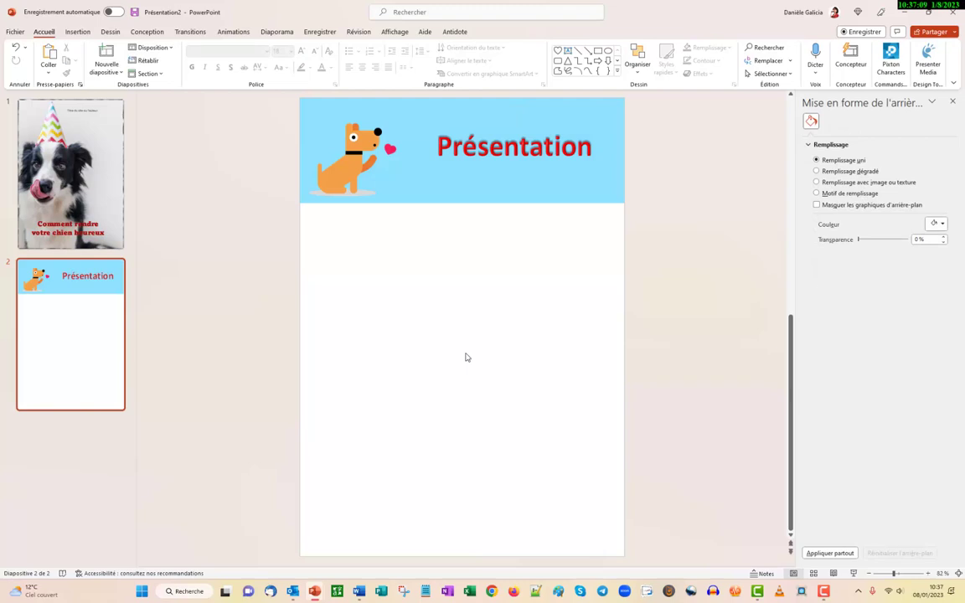
click(77, 32)
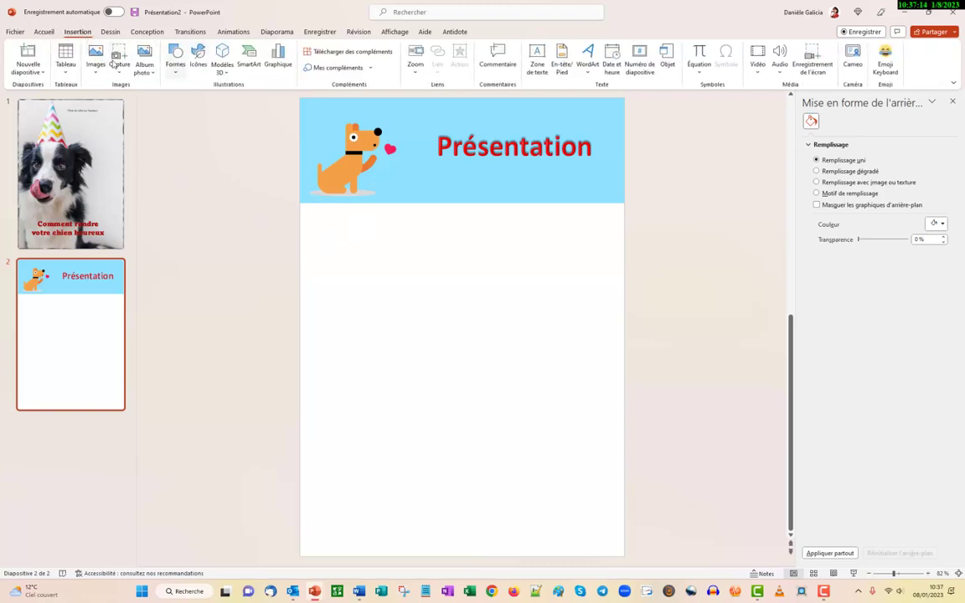
- Draw a blue Pentagone arrow shape on the left of slide 2, just below the banner
click(176, 72)
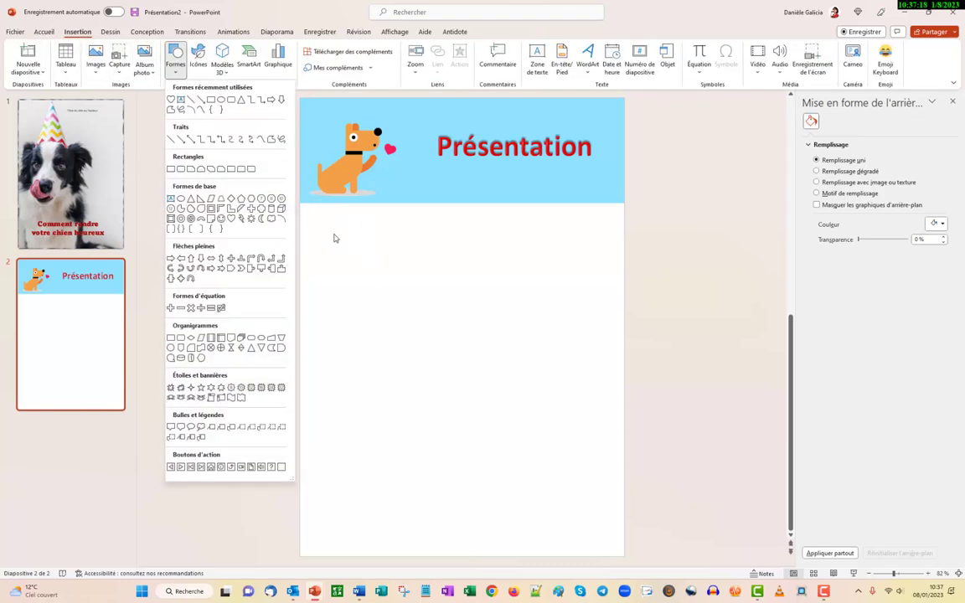
click(231, 268)
drag(312, 328, 453, 375)
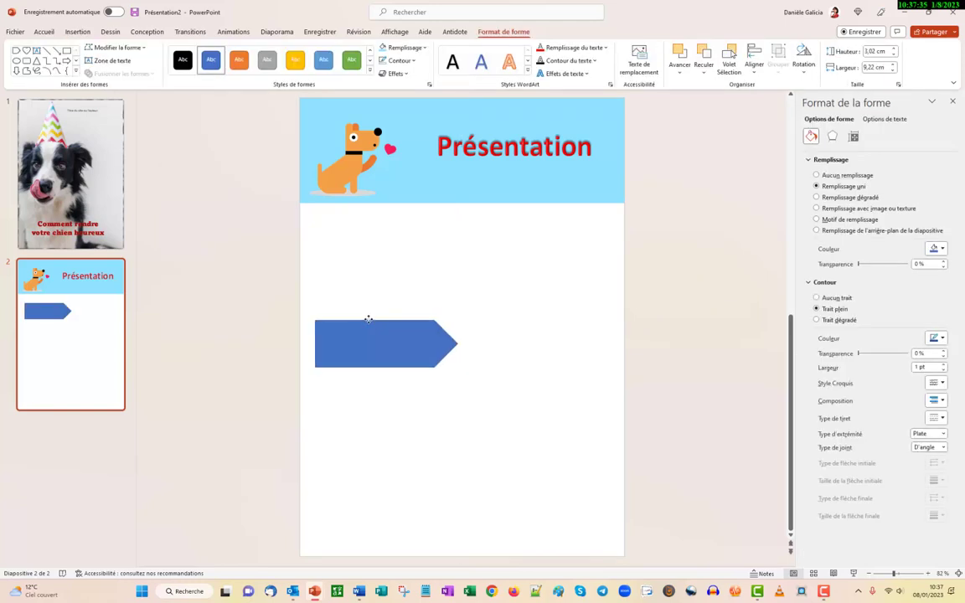
drag(365, 329, 365, 330)
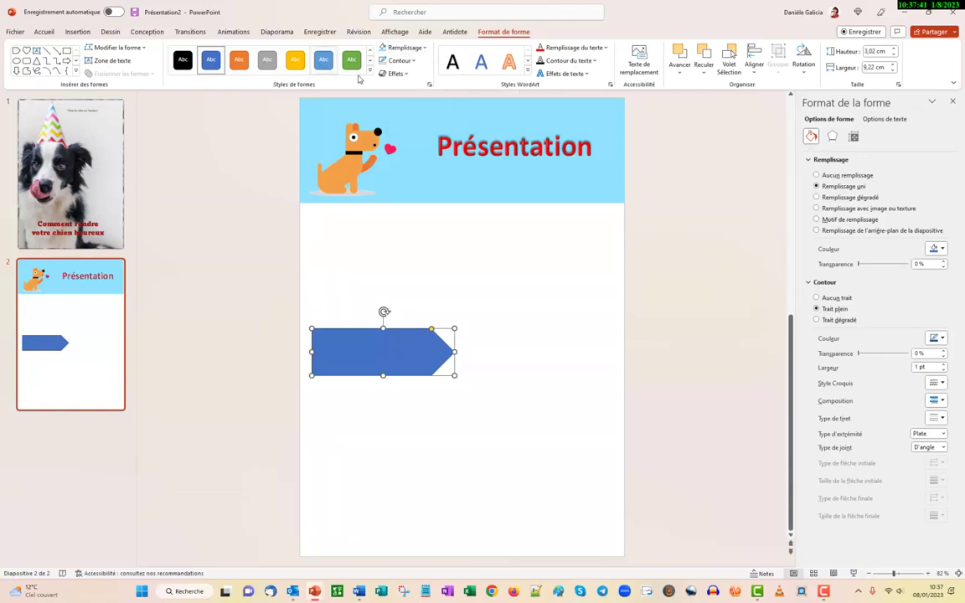
click(367, 270)
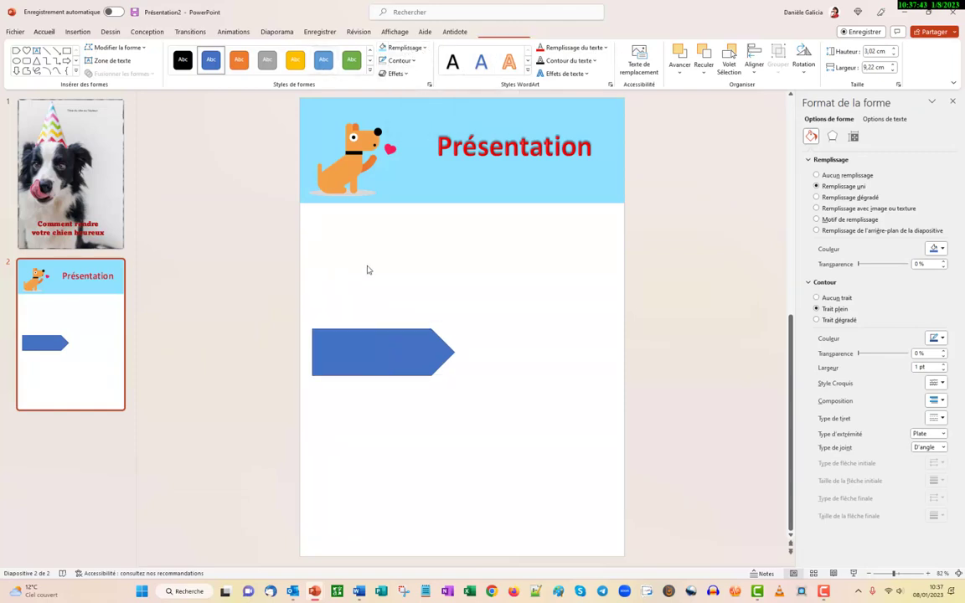
click(410, 347)
- Reshape the arrow's points into a tapered pennant and move it lower on the slide
right_click(409, 346)
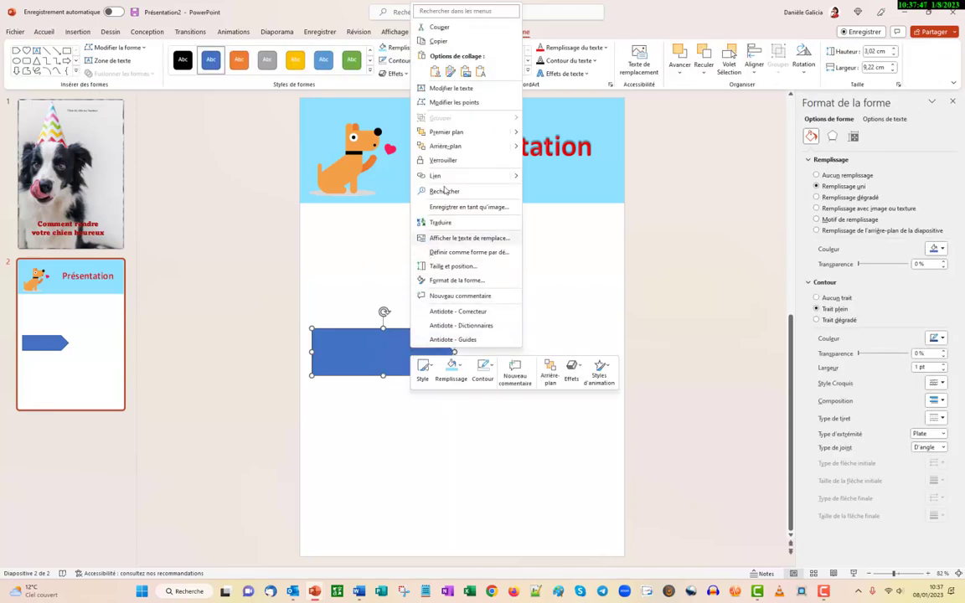
click(448, 102)
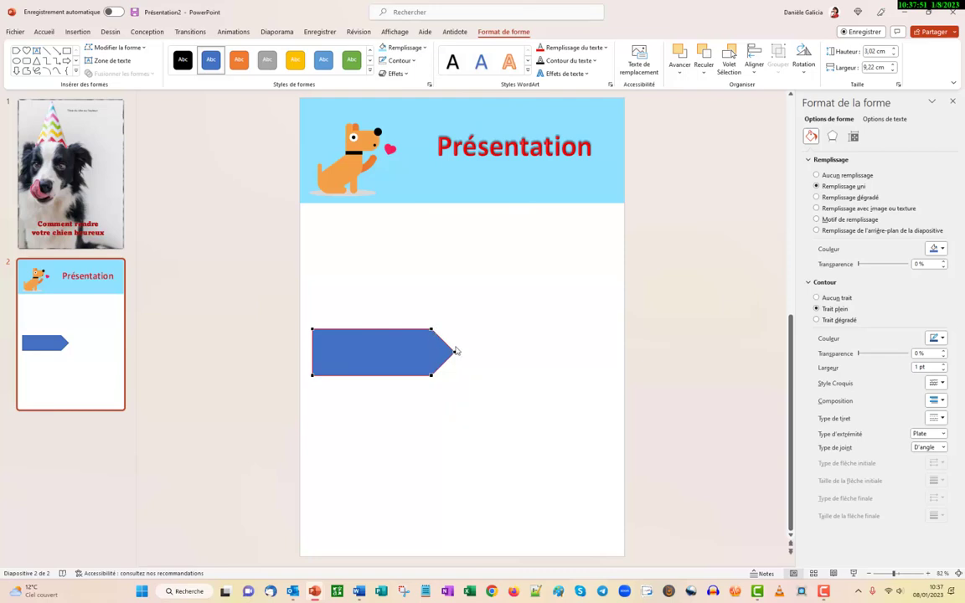
drag(453, 352, 496, 354)
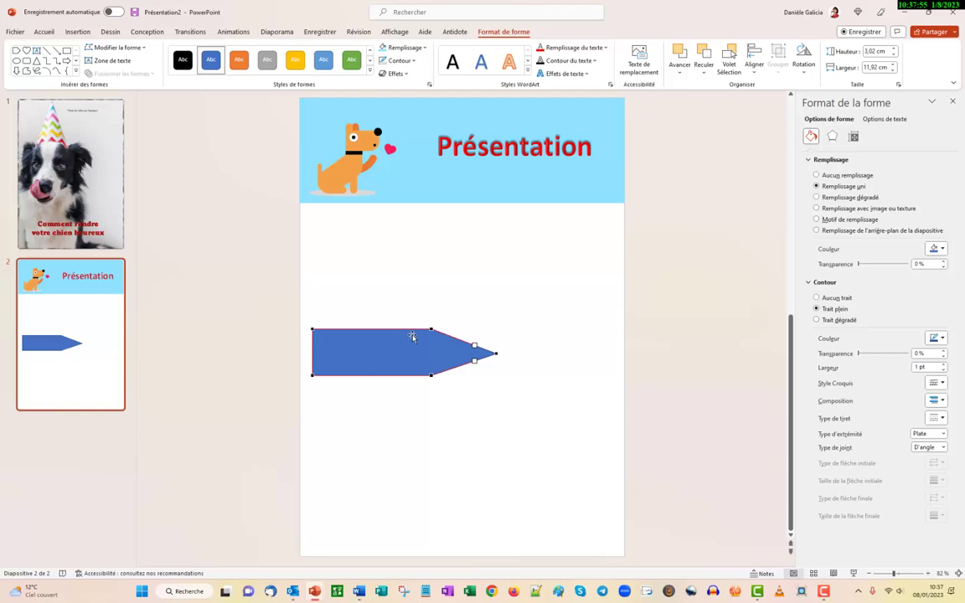
drag(430, 328, 427, 361)
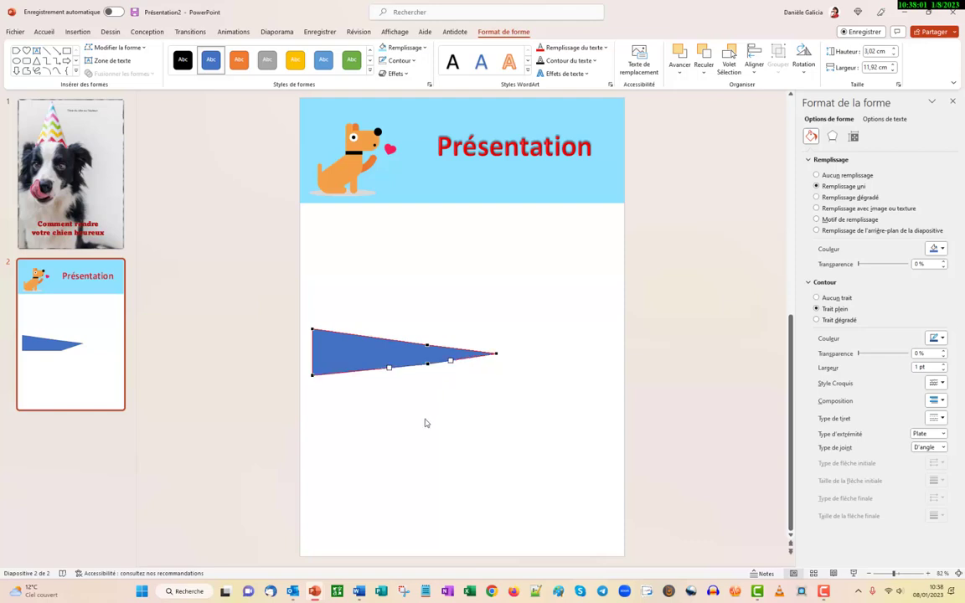
click(340, 419)
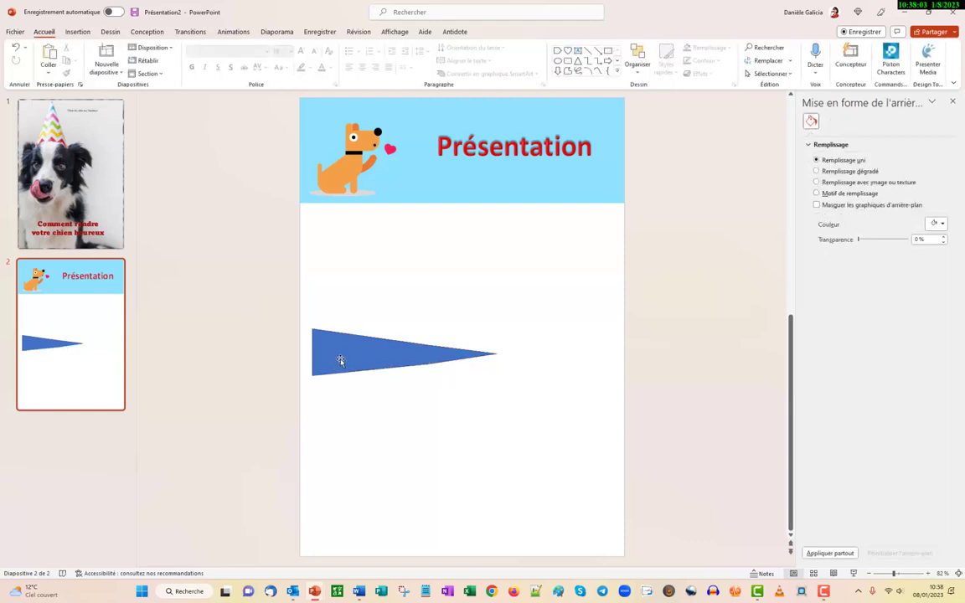
drag(339, 359, 347, 280)
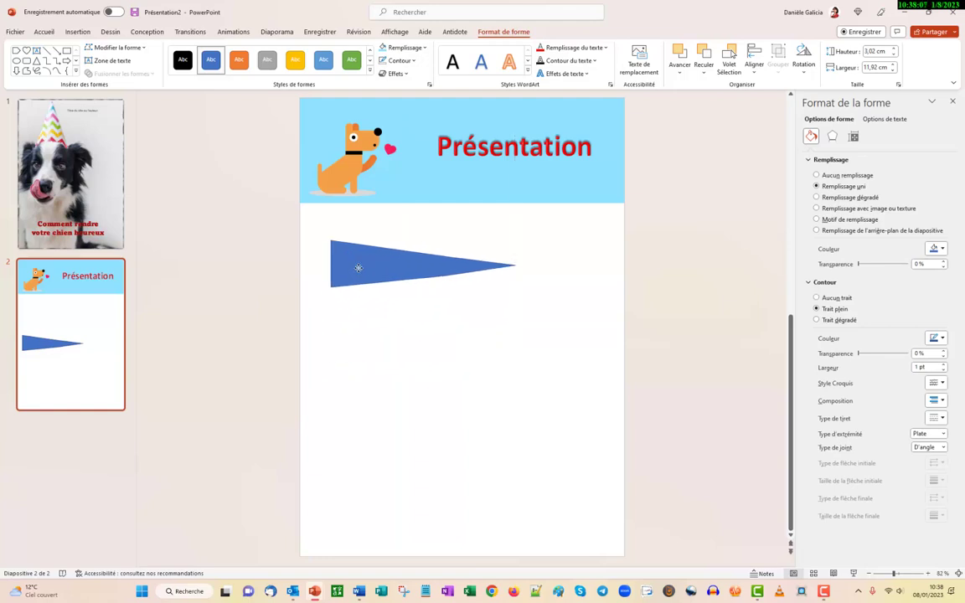
mouse_move(348, 281)
mouse_down()
mouse_move(400, 259)
mouse_move(381, 390)
mouse_up()
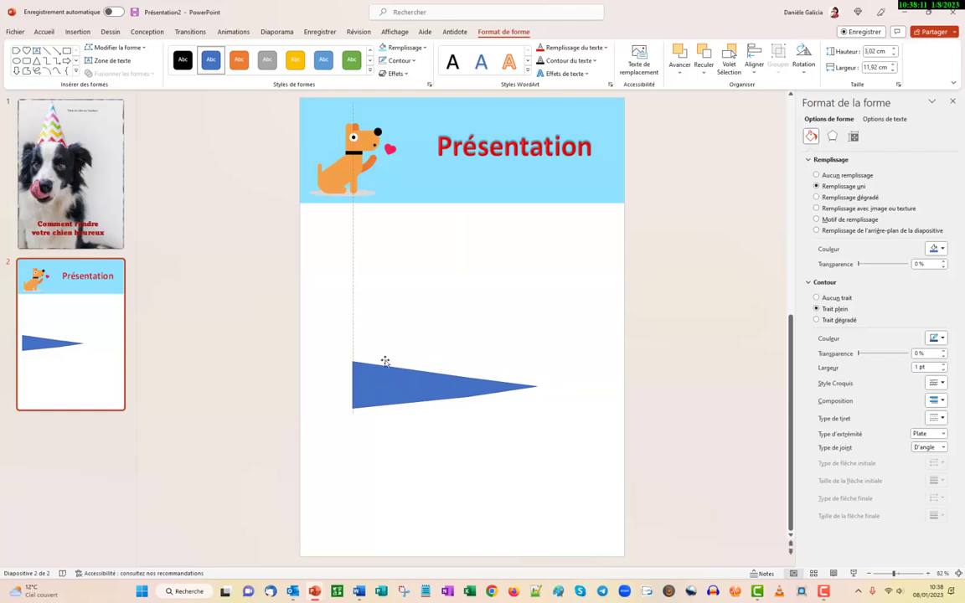
click(394, 265)
- Draw a text box below the header, above the pennant
click(77, 31)
click(536, 61)
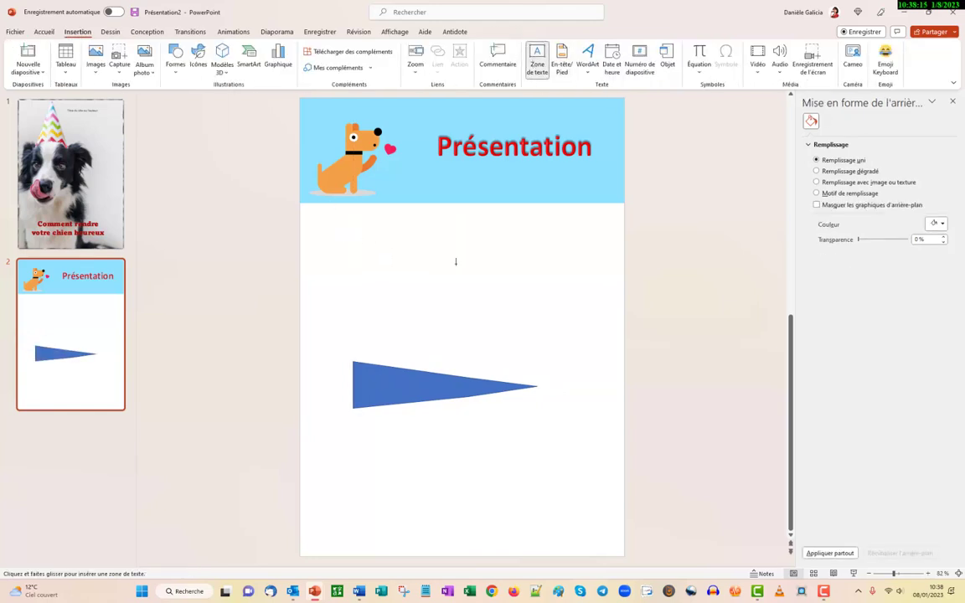
drag(337, 237, 584, 241)
- Type the placeholder lines into the upper text box and nudge it slightly up
text(Ùkmdlmùsmùfdksqùmf M:Jflmdfd?qs!l)
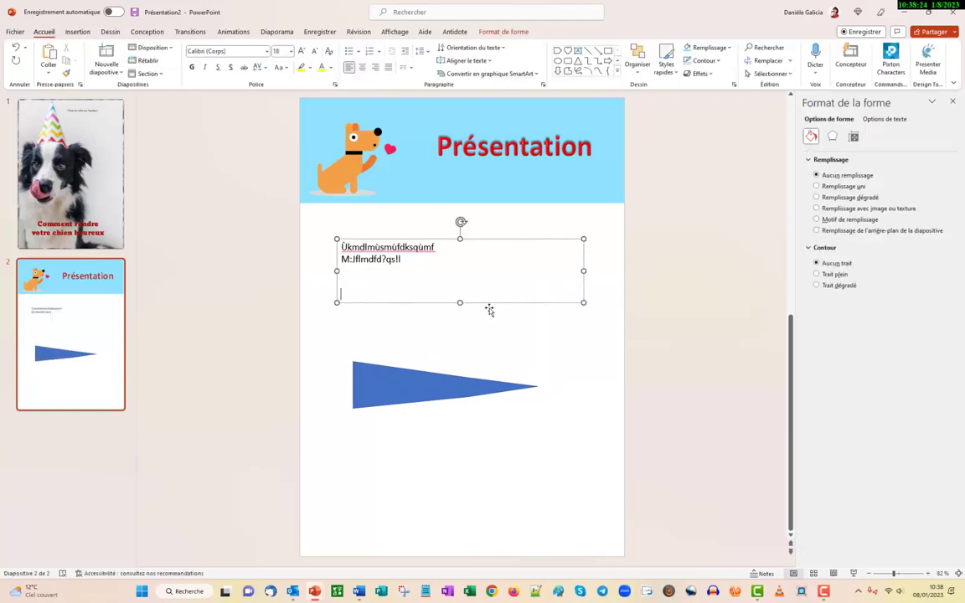
text(   Mdjflmsqù  Ùmljsqmùdqkmùs   mùdskqdml)
drag(444, 241, 443, 234)
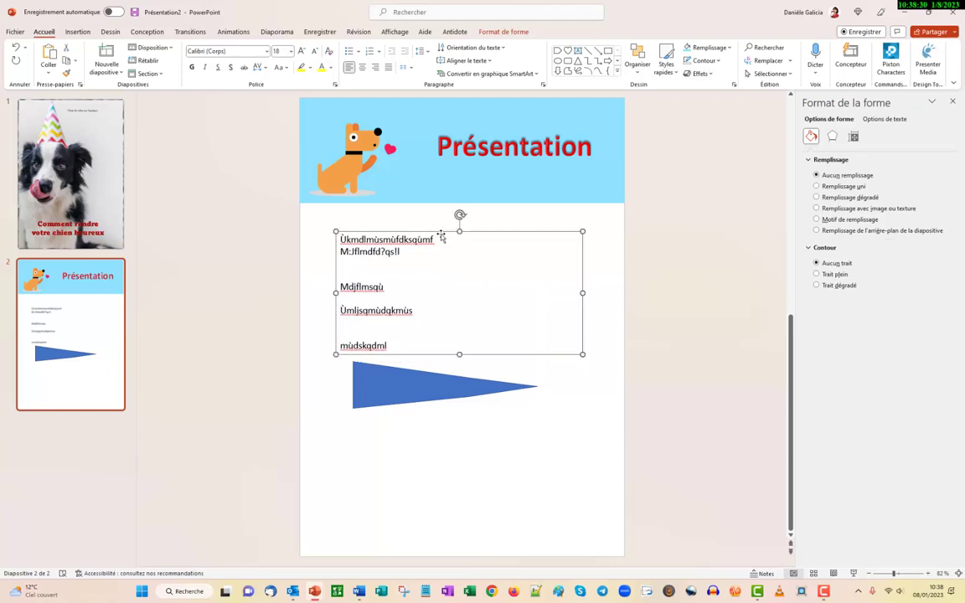
click(407, 261)
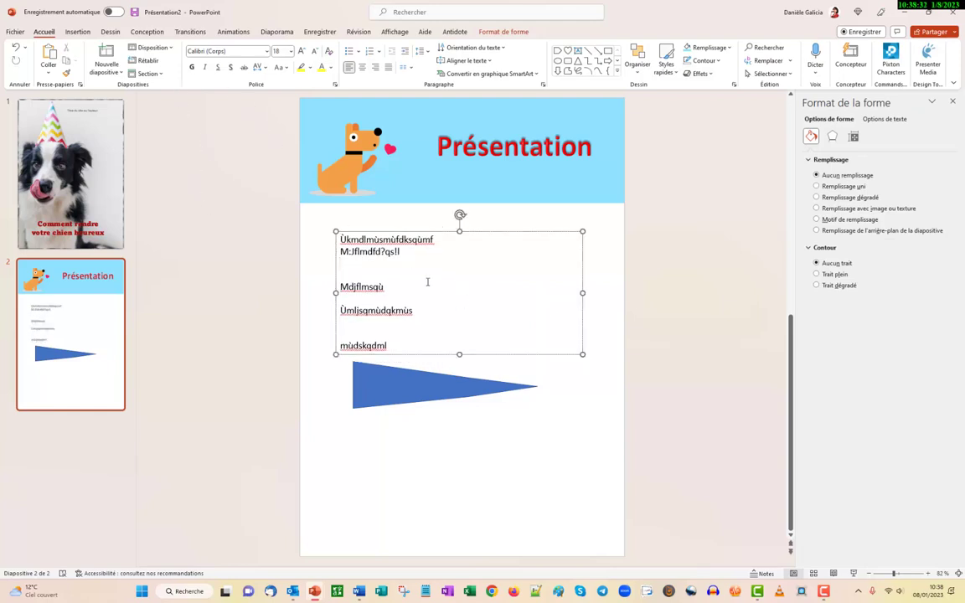
click(420, 497)
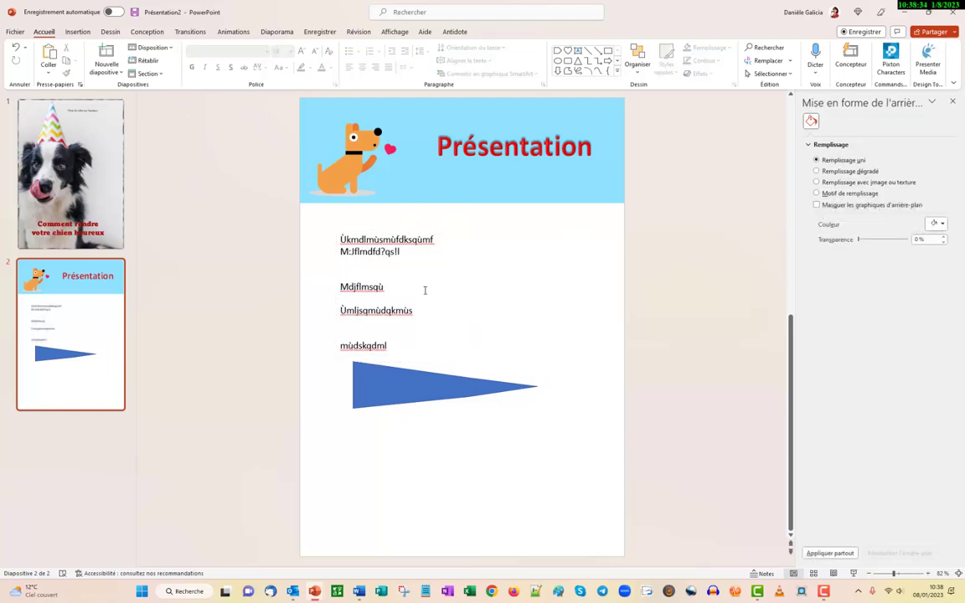
- Draw a second text box below the blue triangle and paste in three lines of text
click(76, 31)
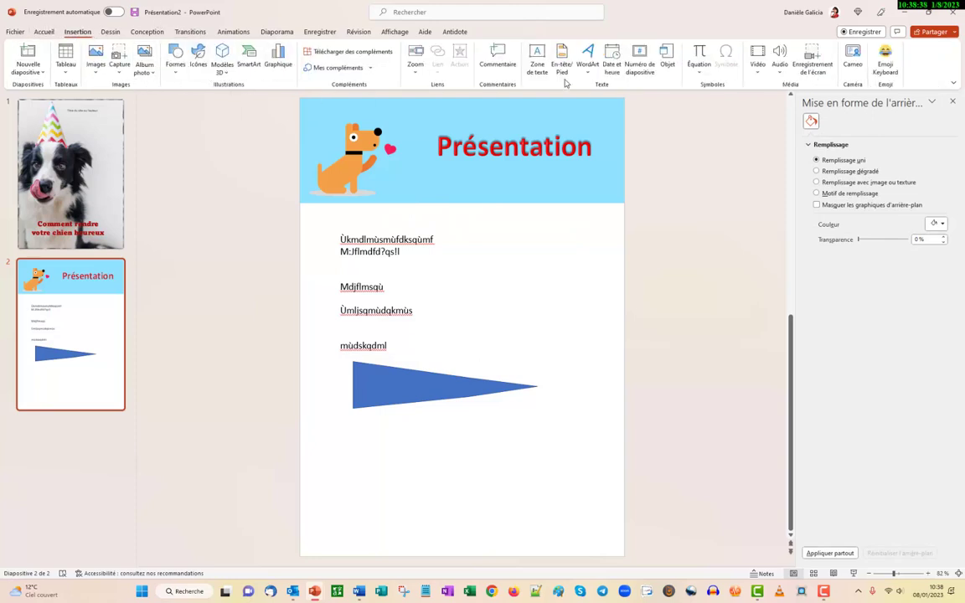
click(536, 63)
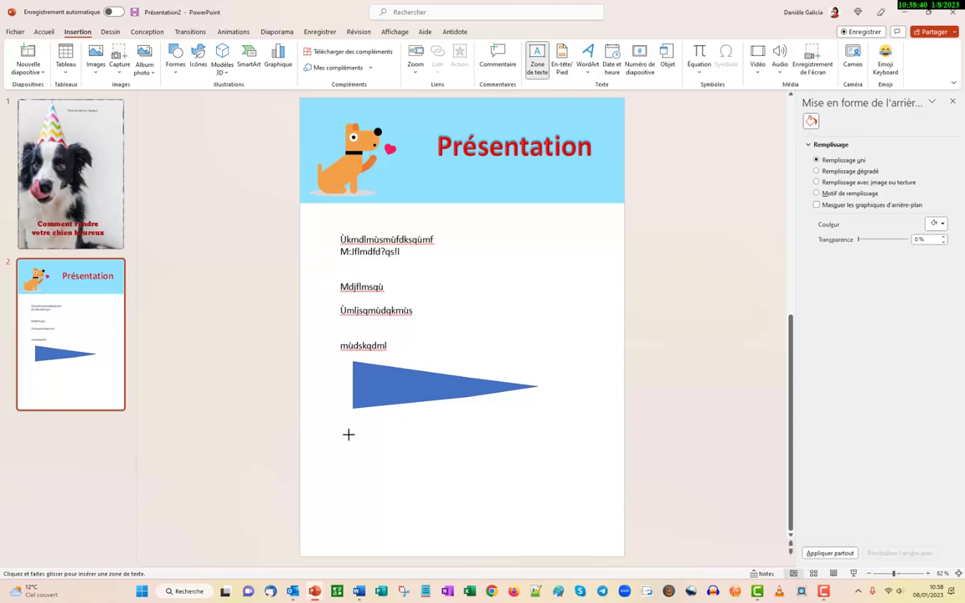
drag(348, 434, 560, 521)
key(ctrl+v)
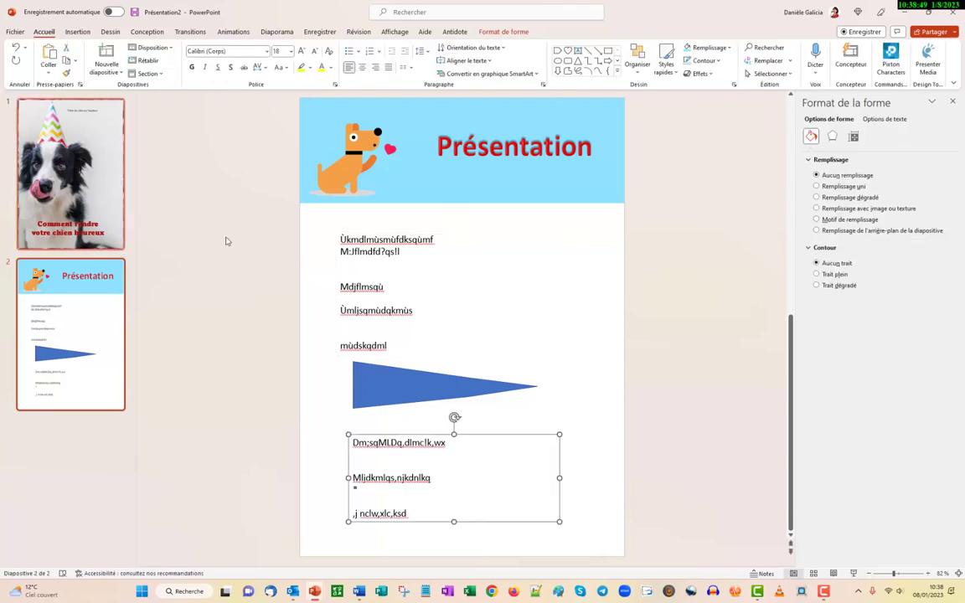
- Insert the orange dog-with-red-ball sticker from the stock Stickers and place it right of the upper text
click(77, 32)
click(95, 65)
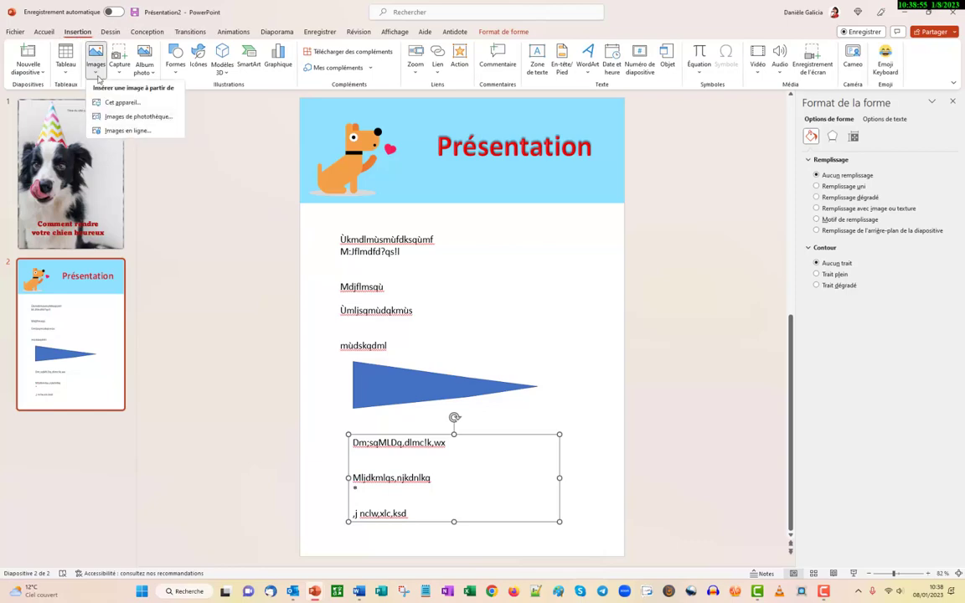
click(115, 116)
click(313, 126)
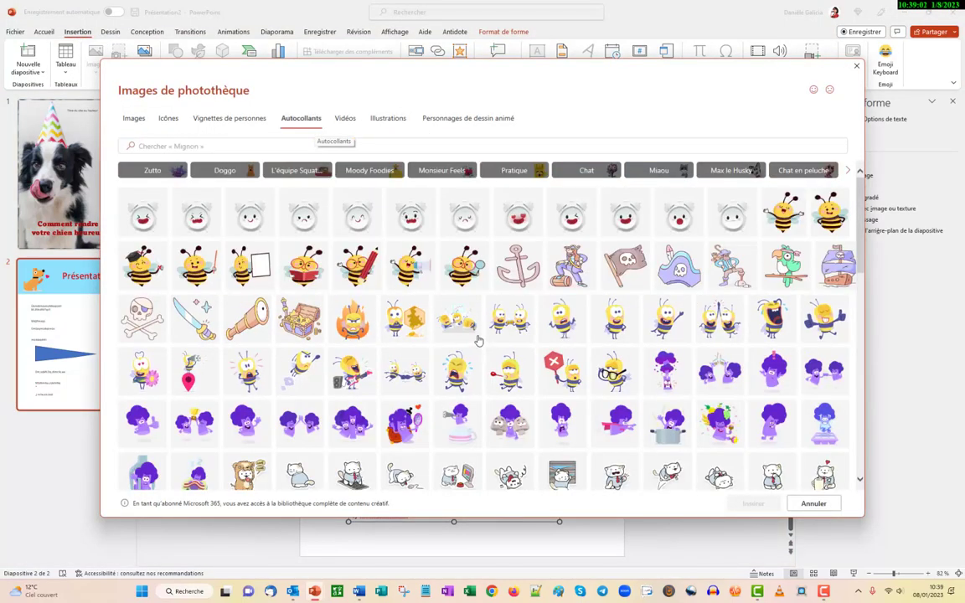
scroll(479, 339, down, 5)
scroll(480, 339, down, 3)
click(657, 201)
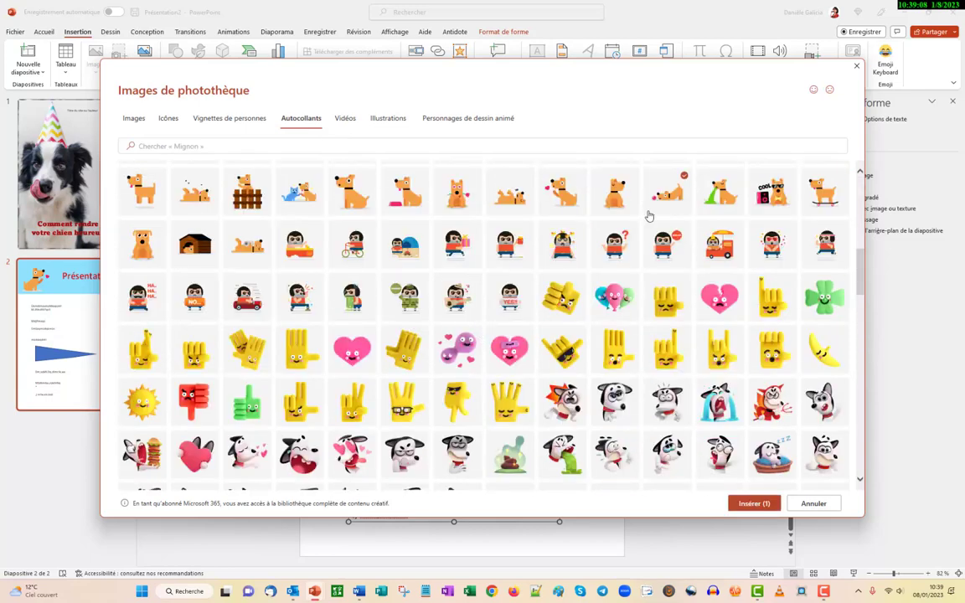
click(752, 504)
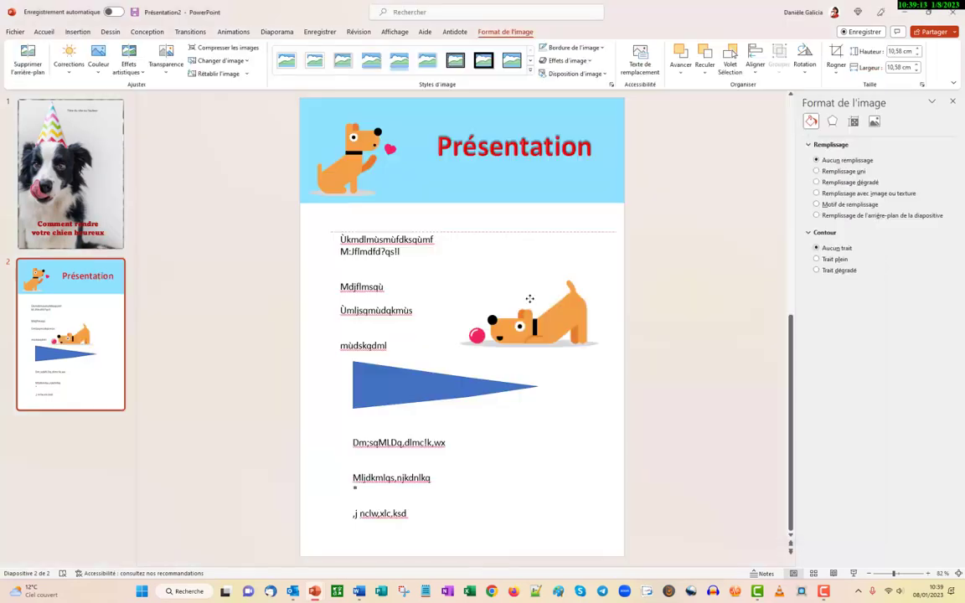
drag(529, 298, 535, 282)
click(524, 505)
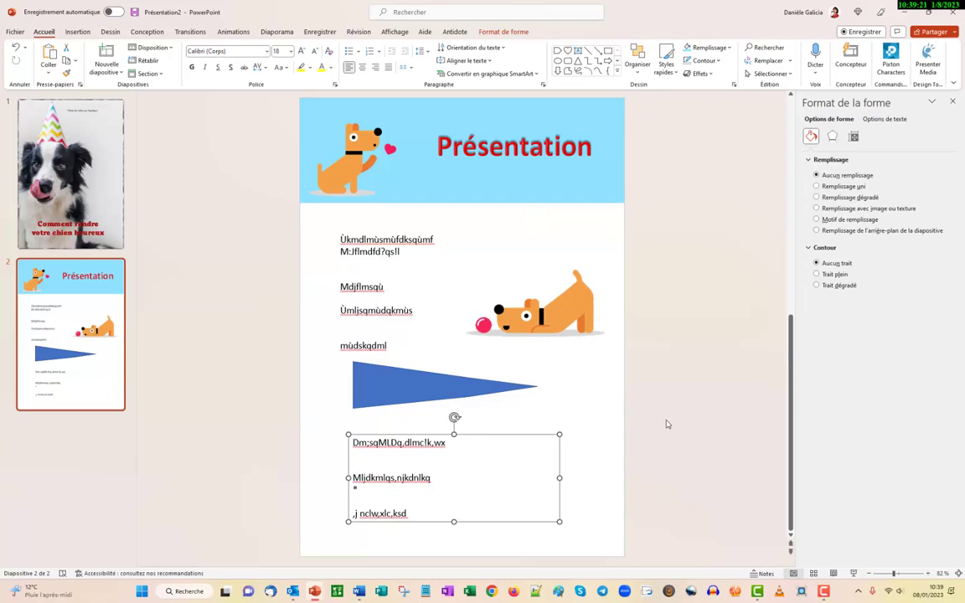
click(577, 473)
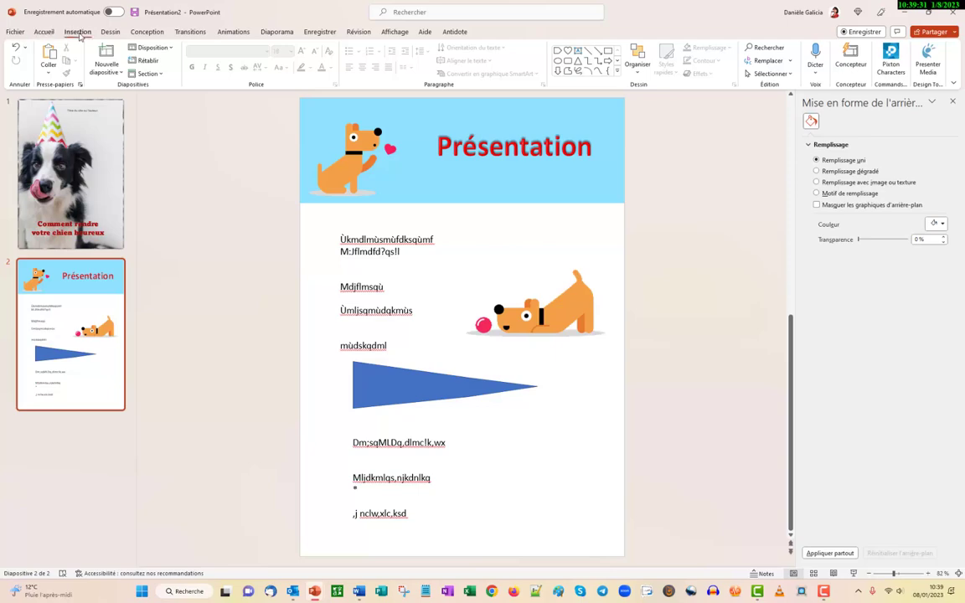
- Insert an online 'Chien' yorkie photo, shrink it and move it to the slide's lower right
click(78, 32)
click(93, 60)
click(122, 117)
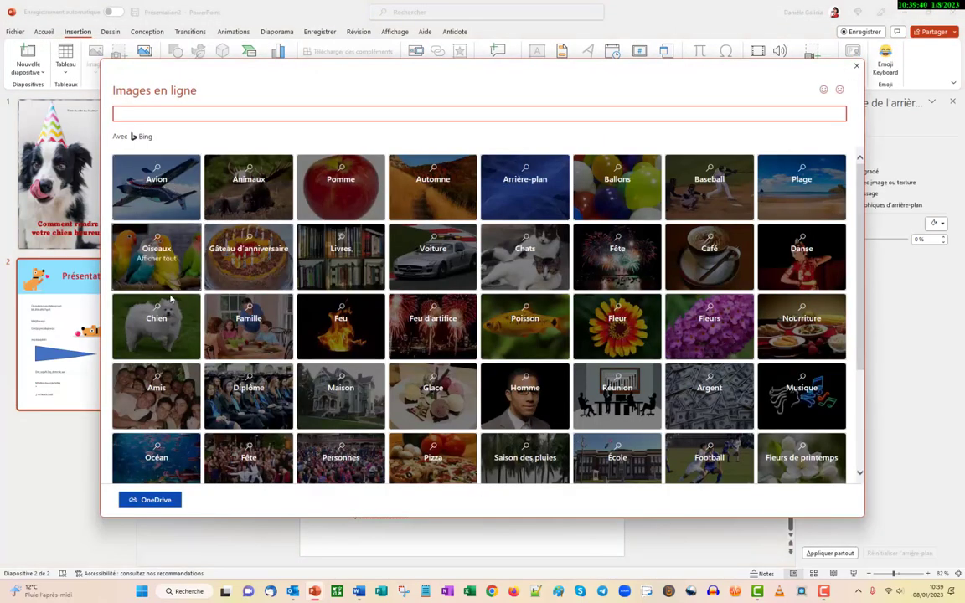
click(143, 326)
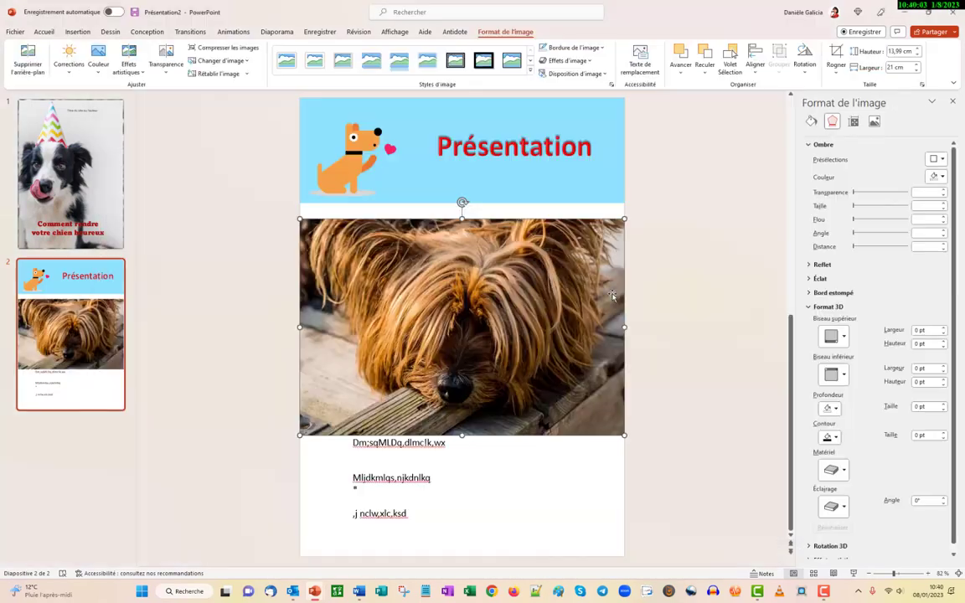
drag(621, 208, 446, 338)
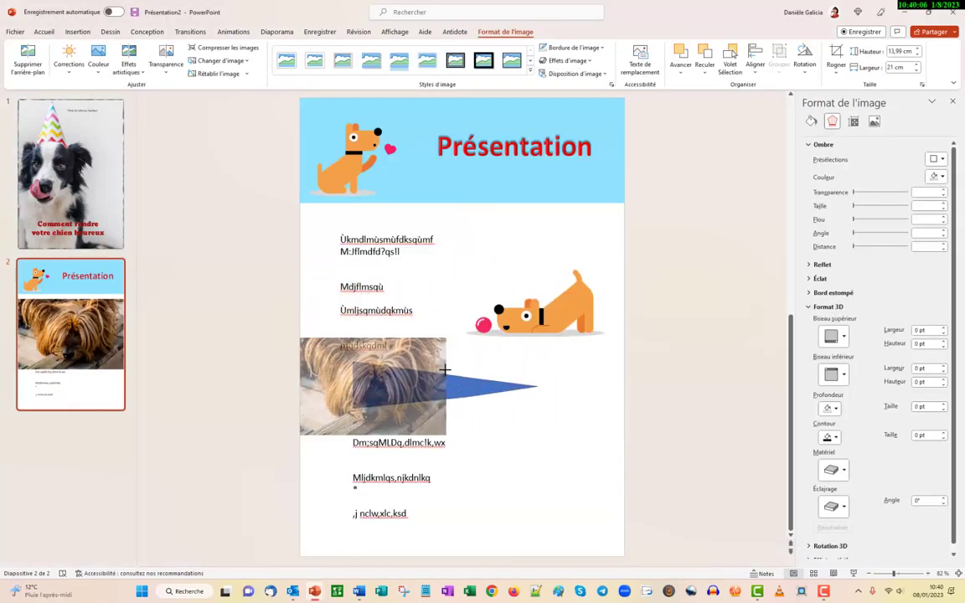
drag(331, 387, 493, 489)
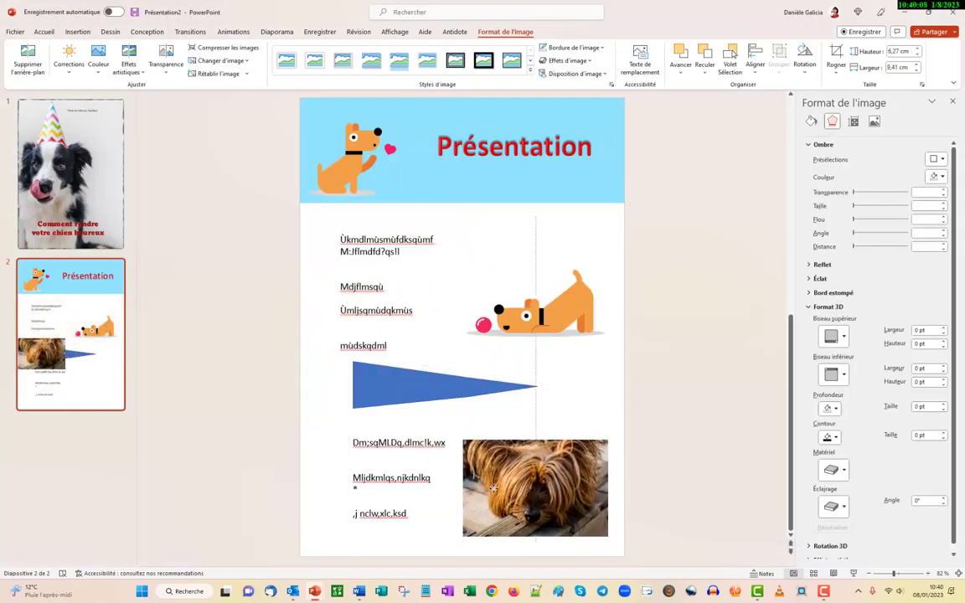
click(717, 444)
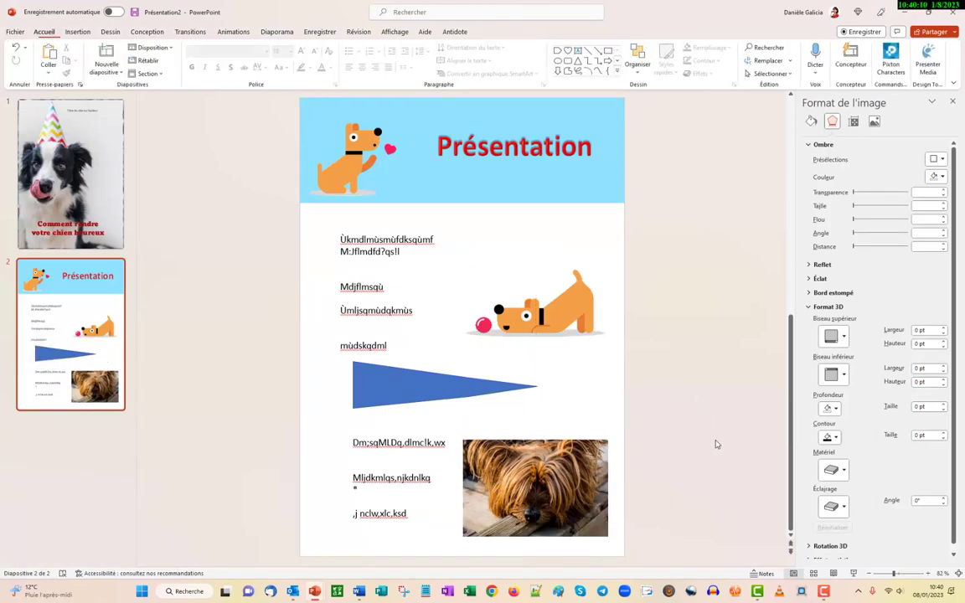
click(573, 493)
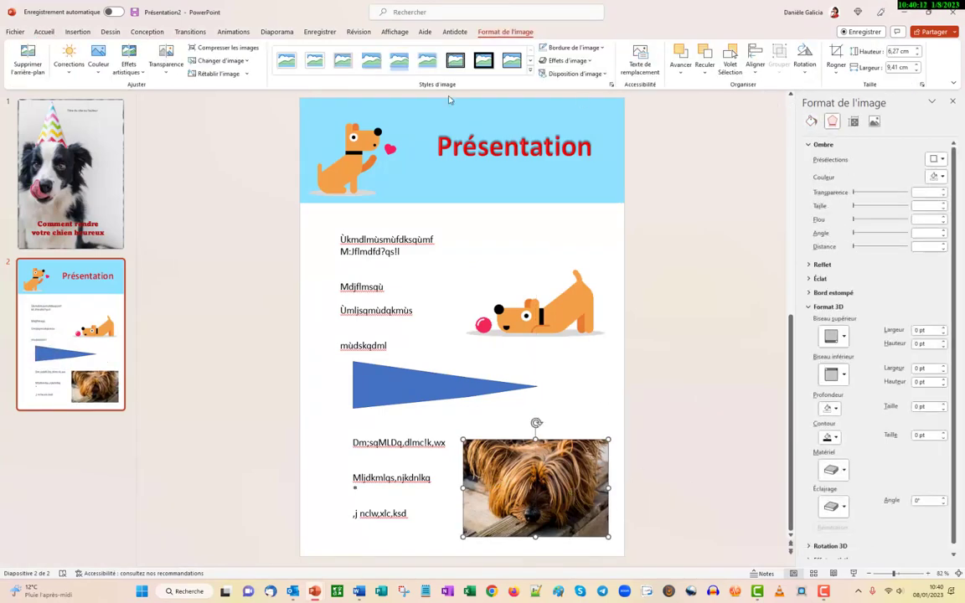
- Apply the tilted 'Perspective en relief' picture style to the yorkie photo
click(515, 63)
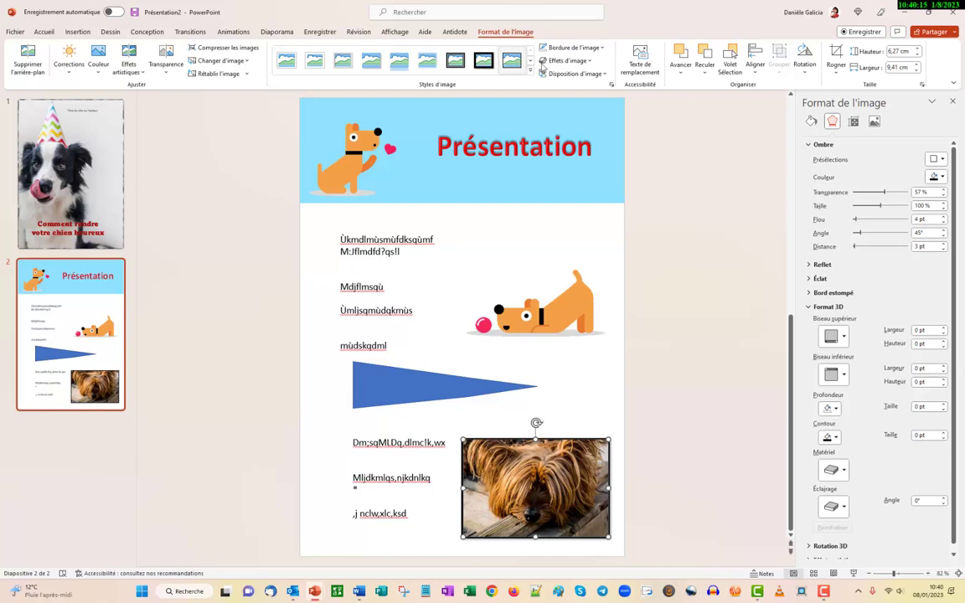
click(529, 74)
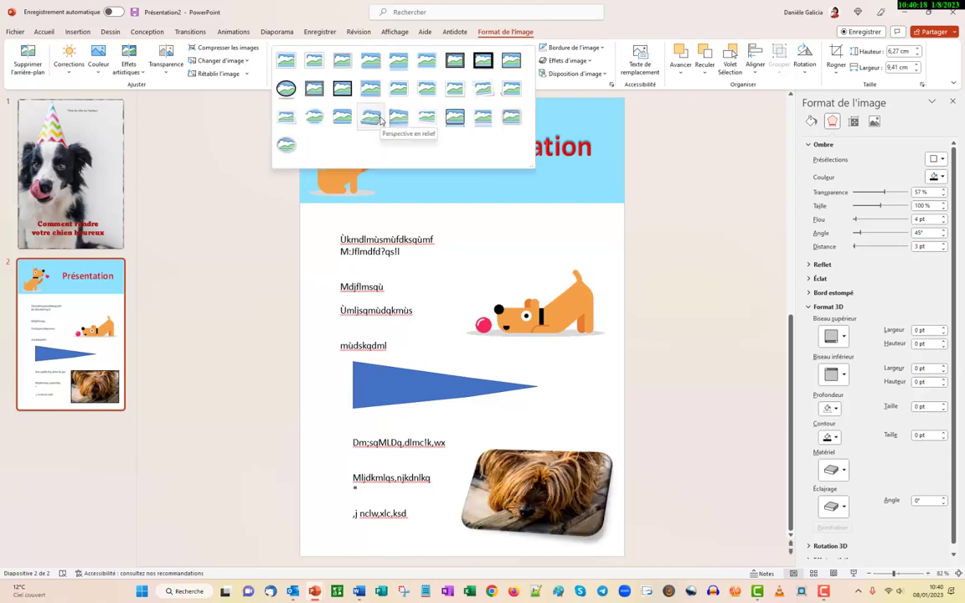
key(Escape)
click(656, 274)
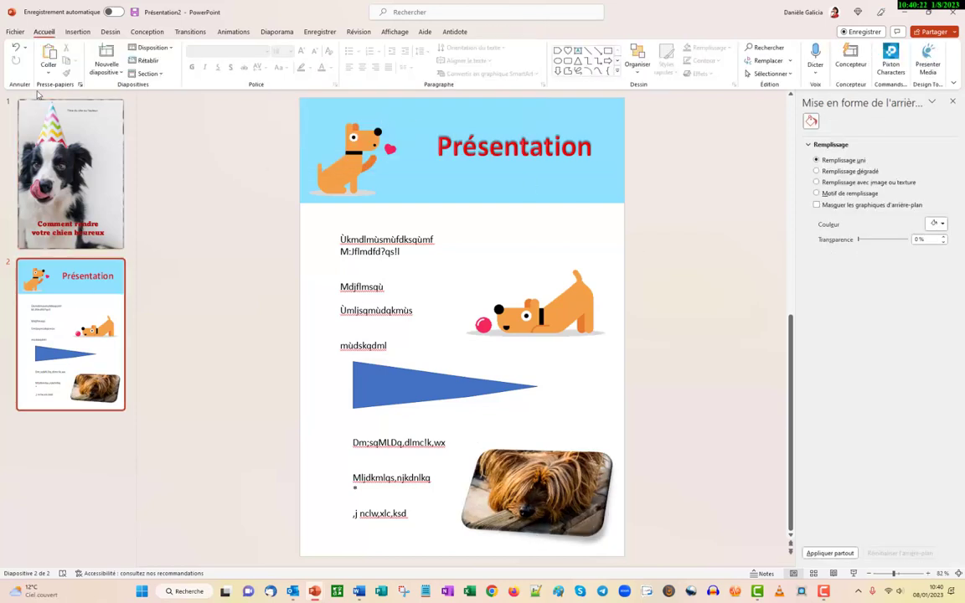
click(82, 30)
- Duplicate slide 2 as slide 3 and move its upper text box to the right
right_click(66, 283)
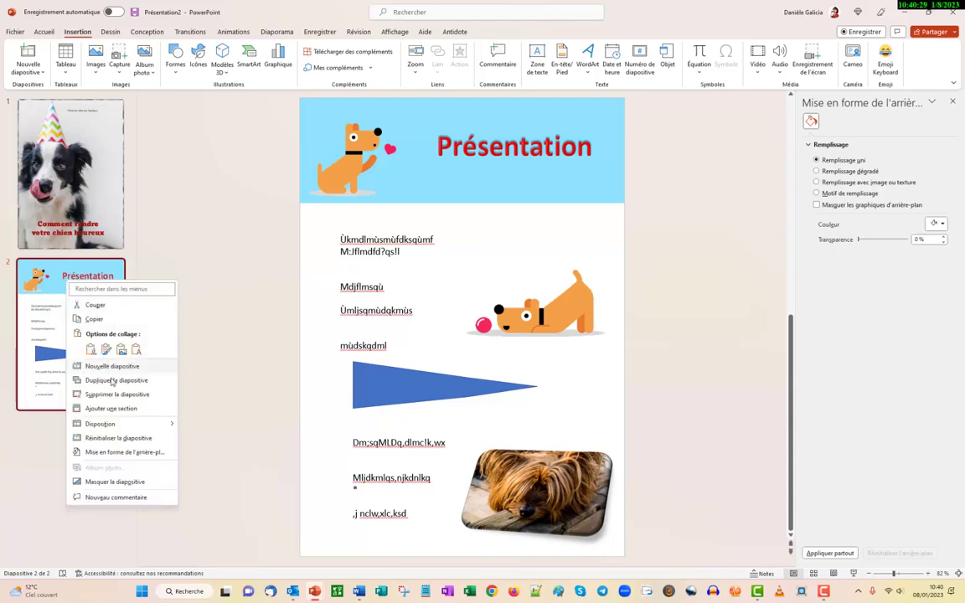
click(84, 380)
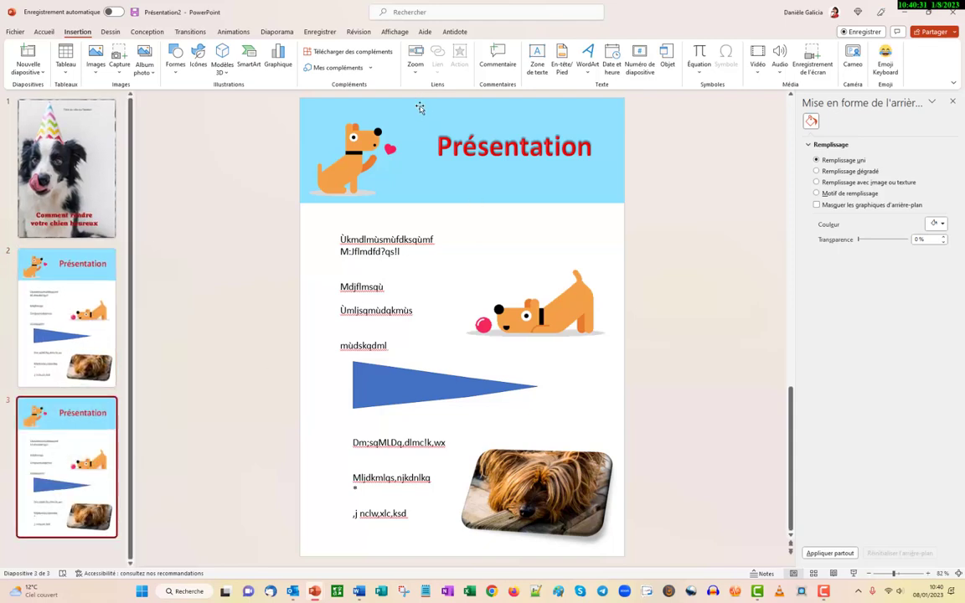
click(431, 231)
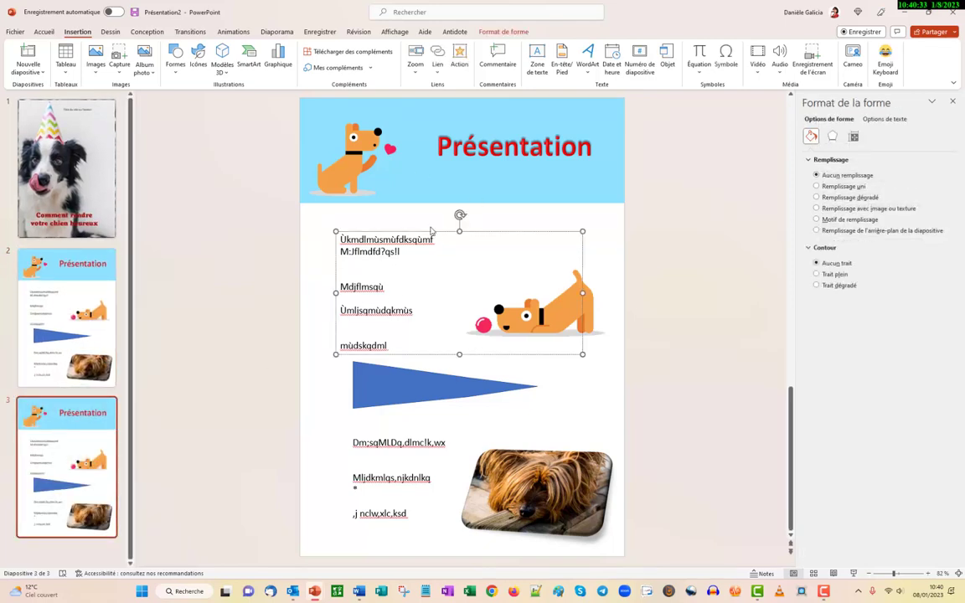
drag(434, 235, 628, 239)
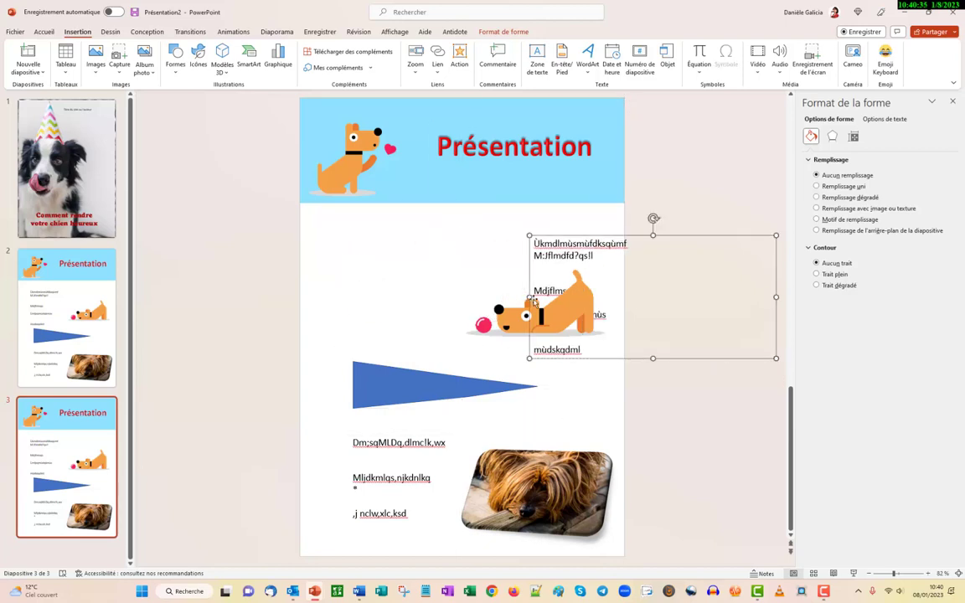
- Move the ball dog sticker to the left and flip it horizontally to face right
click(492, 318)
drag(492, 318, 350, 308)
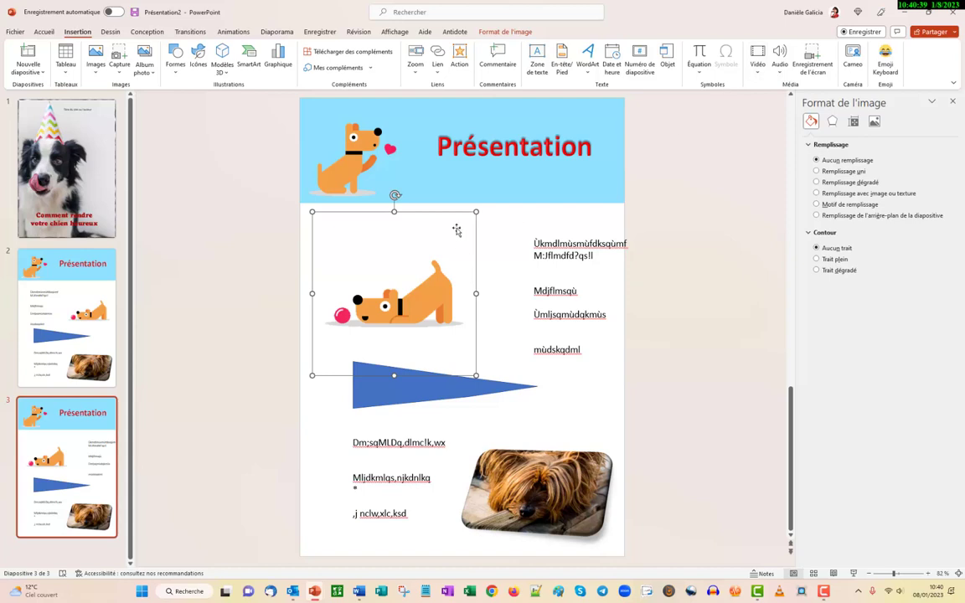
click(506, 31)
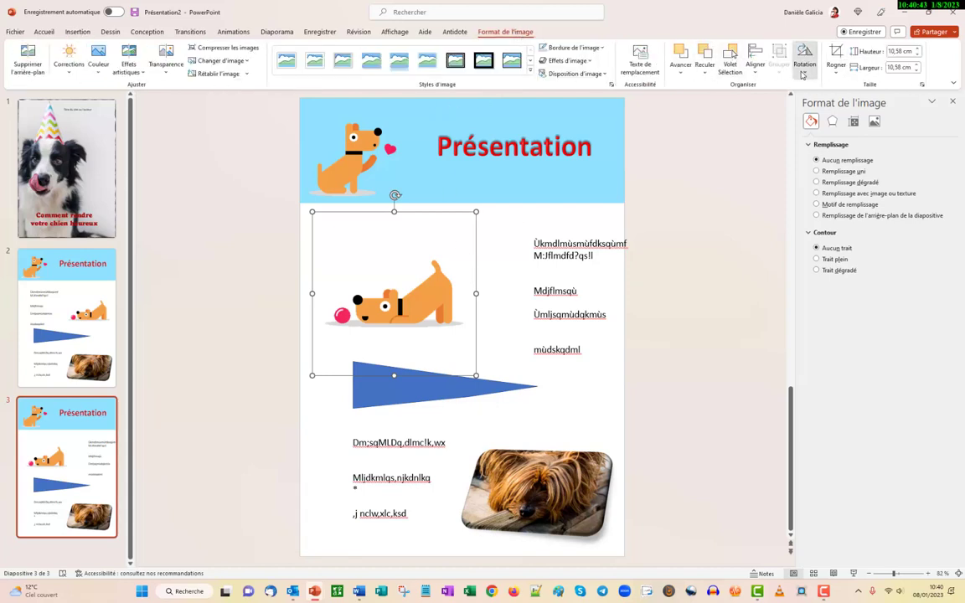
click(804, 61)
click(853, 130)
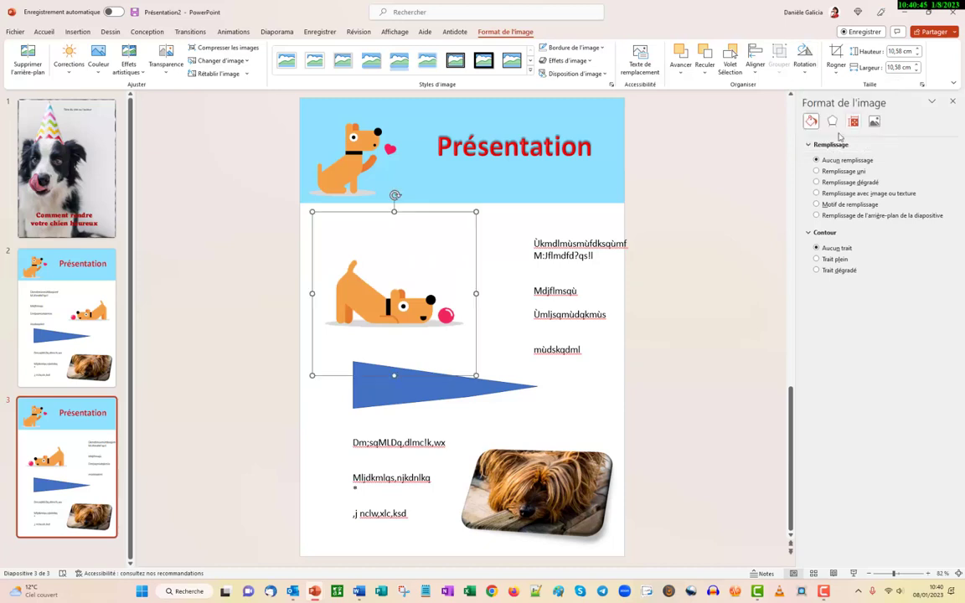
- Pull the text block left beside the dog, narrow it, and delete the blue triangle
click(556, 315)
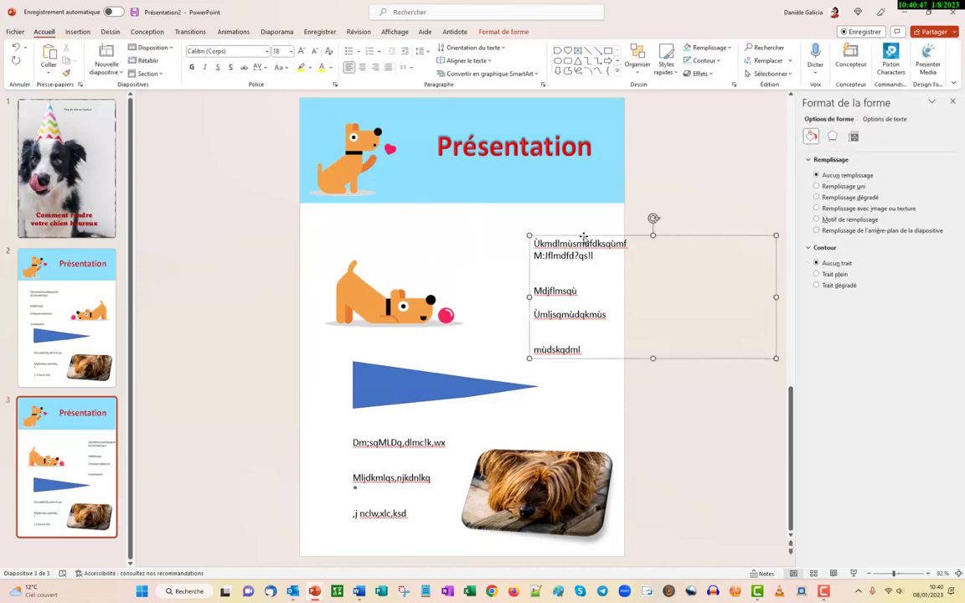
drag(583, 238, 518, 242)
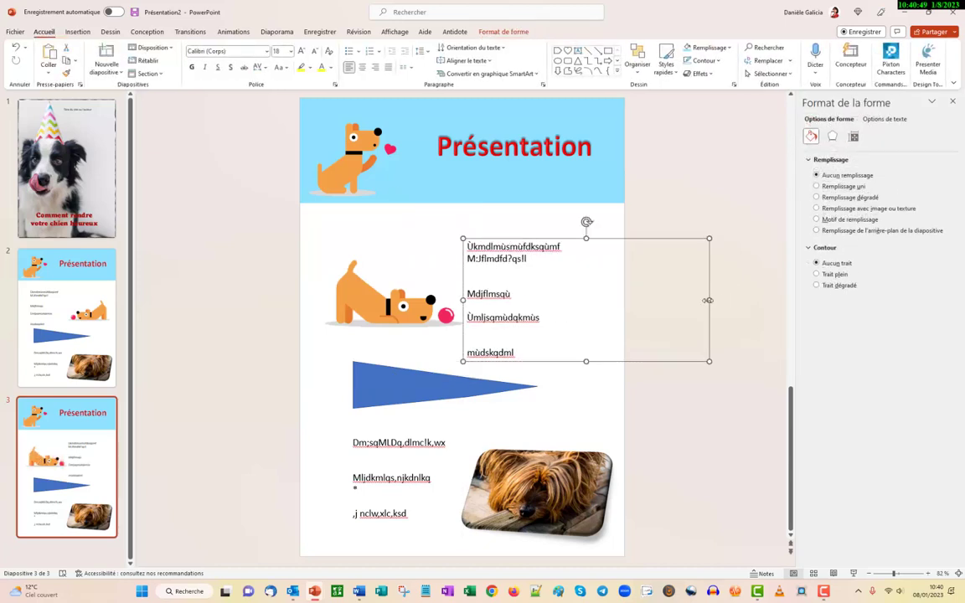
drag(707, 299, 571, 301)
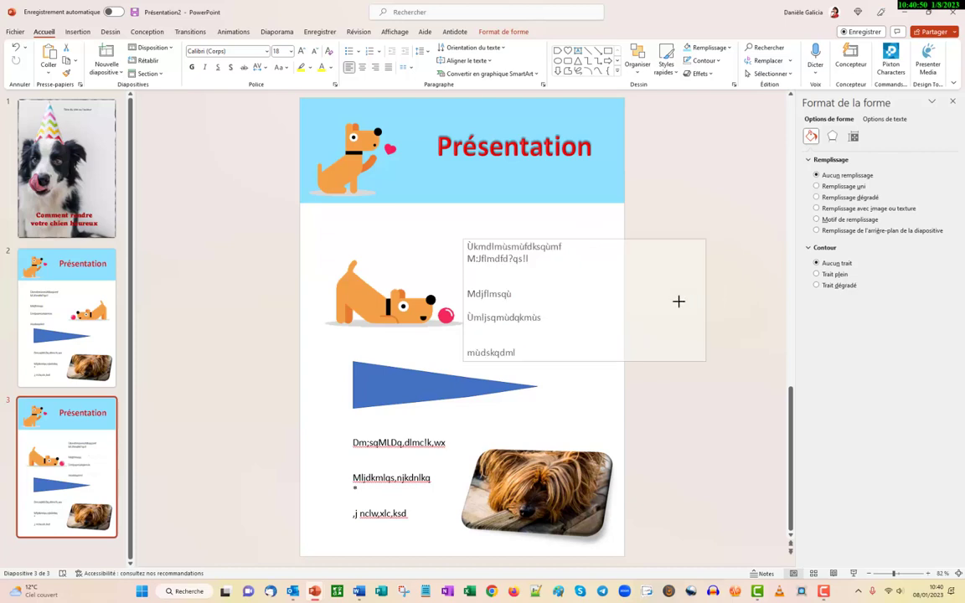
click(411, 396)
key(Delete)
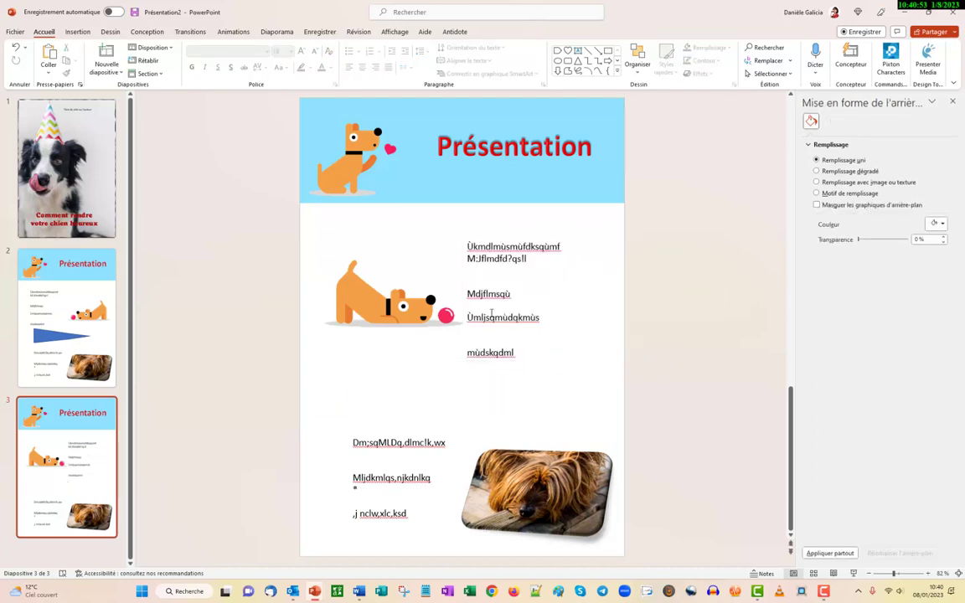
- Add two new lines, 'dddd' and 'ddd', at the end of the right text box
click(492, 317)
click(528, 405)
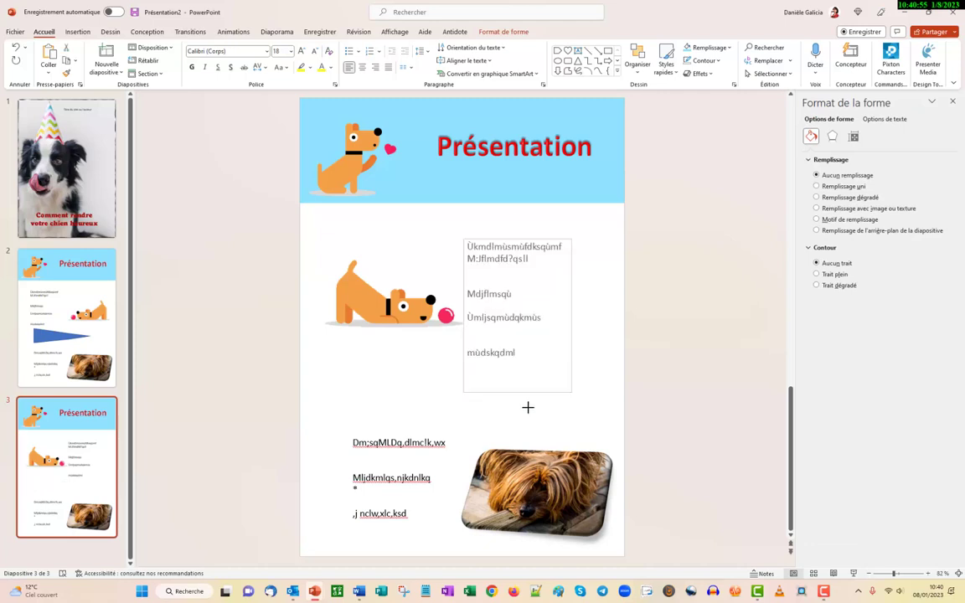
click(516, 358)
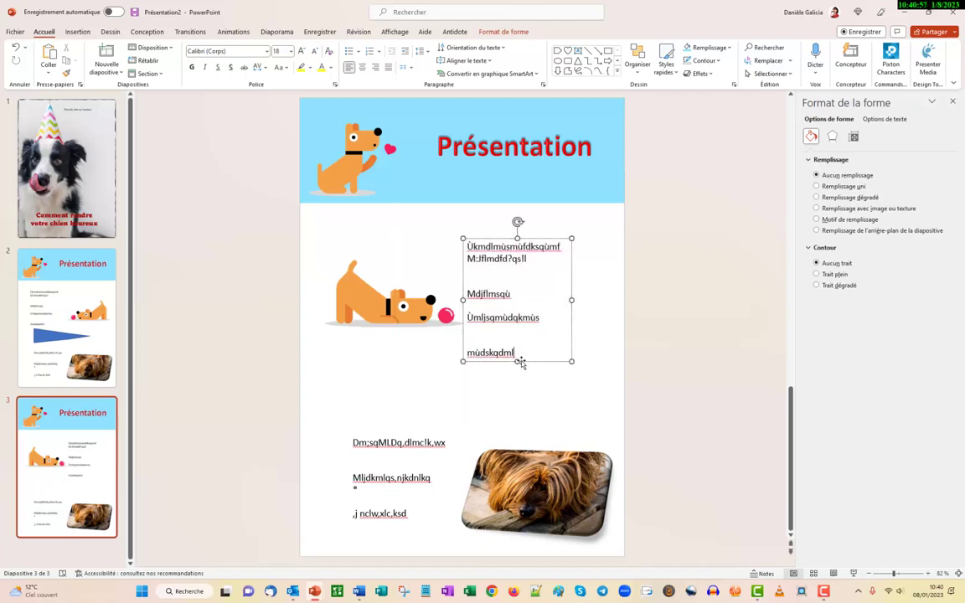
key(Return)
key(Return)
key(Return)
text(dddd)
key(Return)
key(Return)
key(Return)
text(ddd)
- Delete the Yorkshire photo and the lower-left text block from slide 3
click(378, 442)
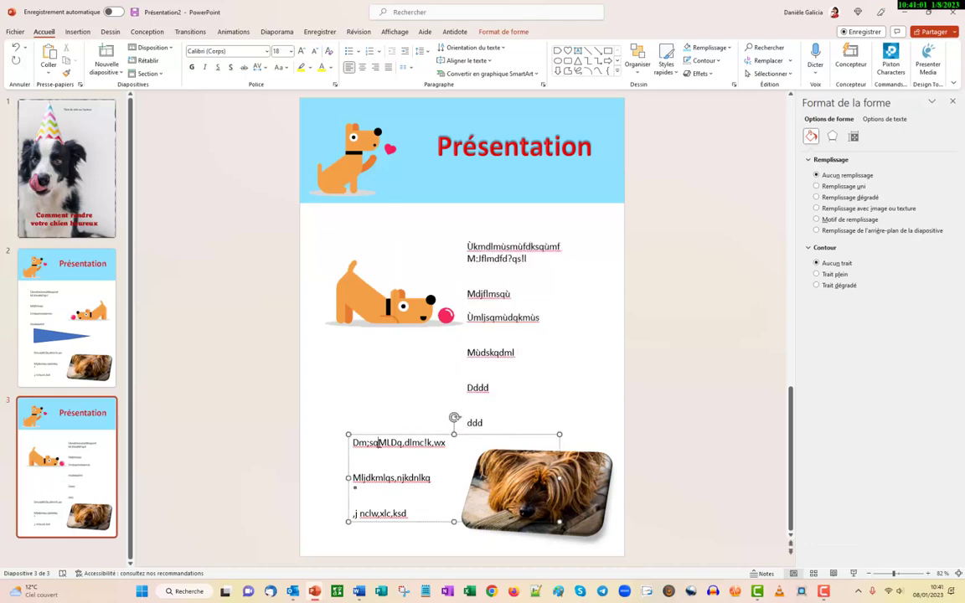
click(606, 500)
key(Delete)
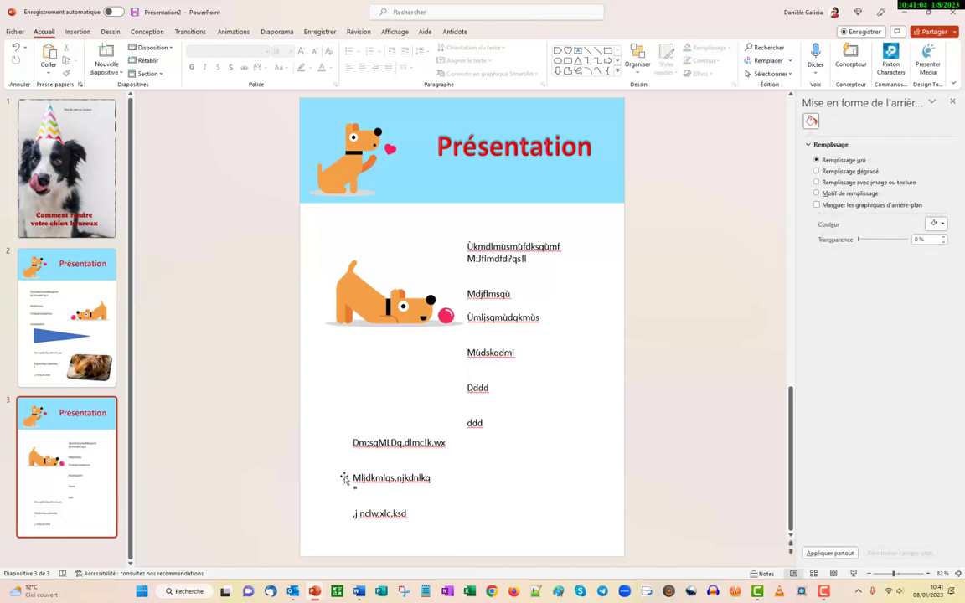
click(344, 477)
text(Dm;sqMLDq,dlmc!k,wx)
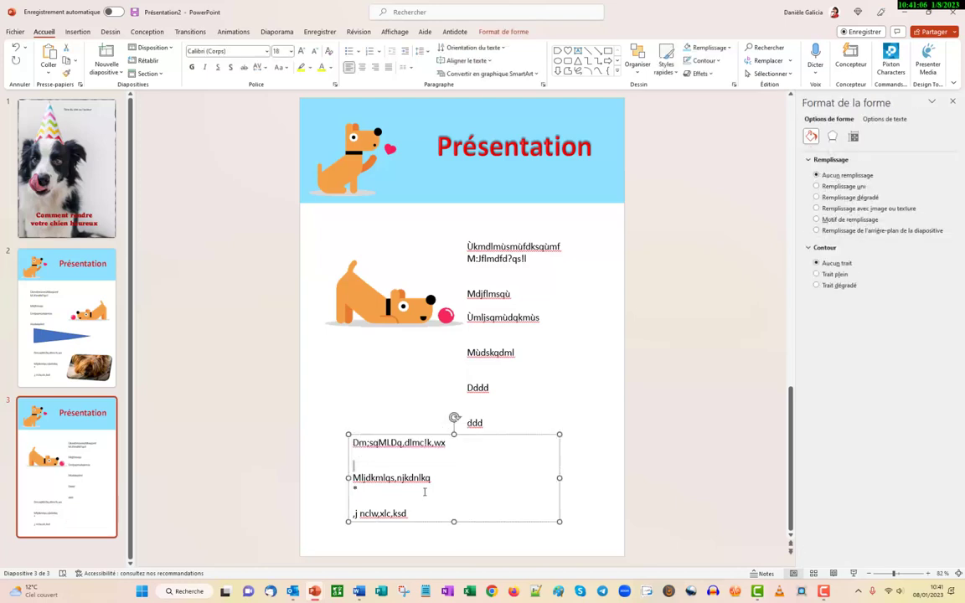
key(Delete)
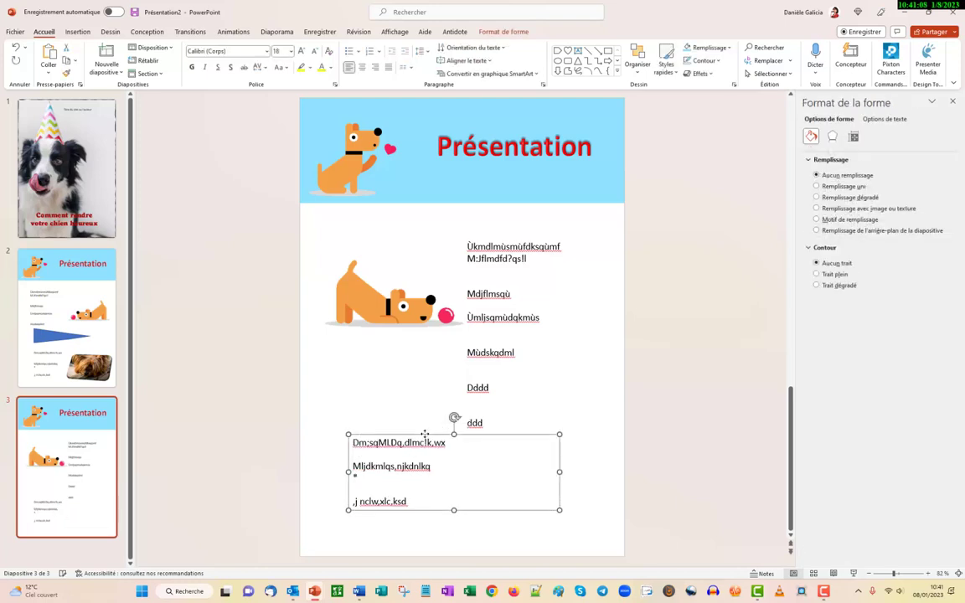
key(Delete)
click(354, 289)
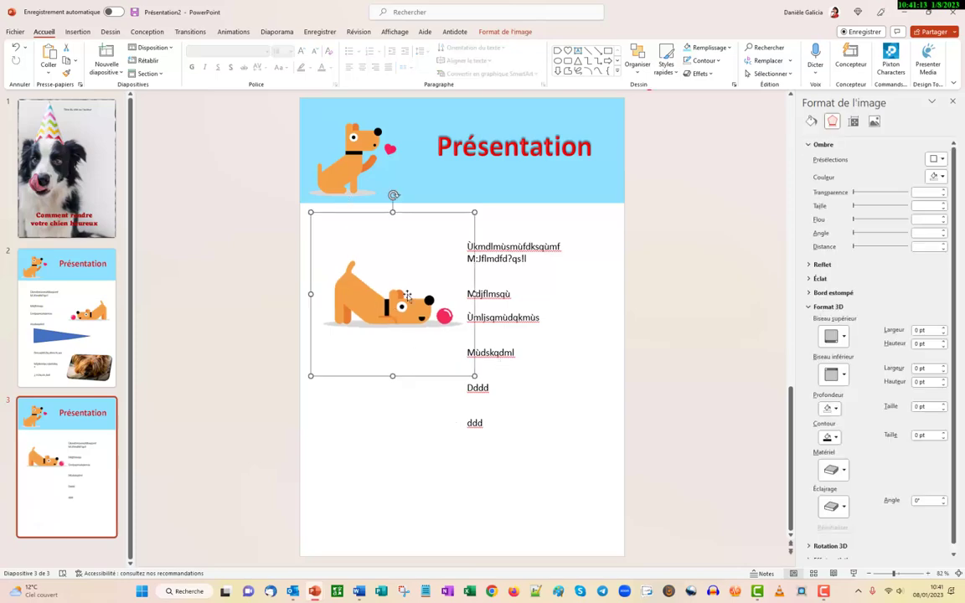
click(408, 485)
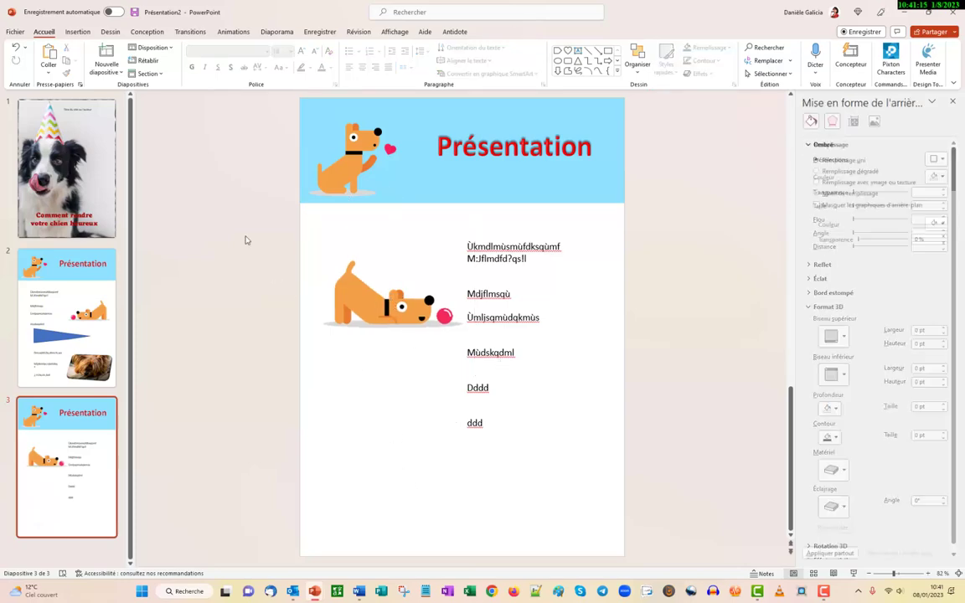
- Open the stock image library via Insertion > Images > Images de photothèque
click(77, 32)
click(95, 62)
click(126, 114)
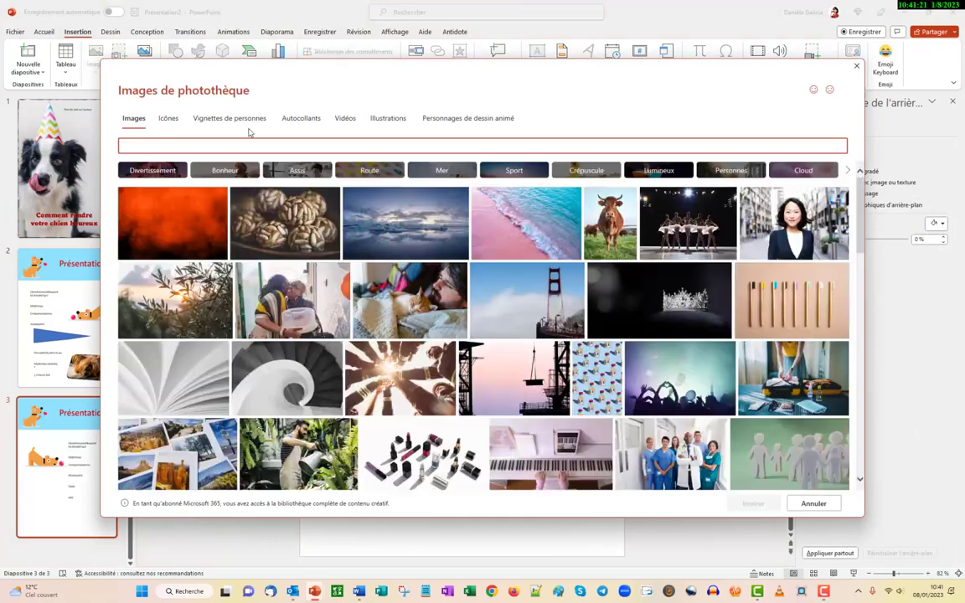
- Search the stock images for 'chien' and insert the photo of the dog in a grey costume
click(170, 147)
text(chien)
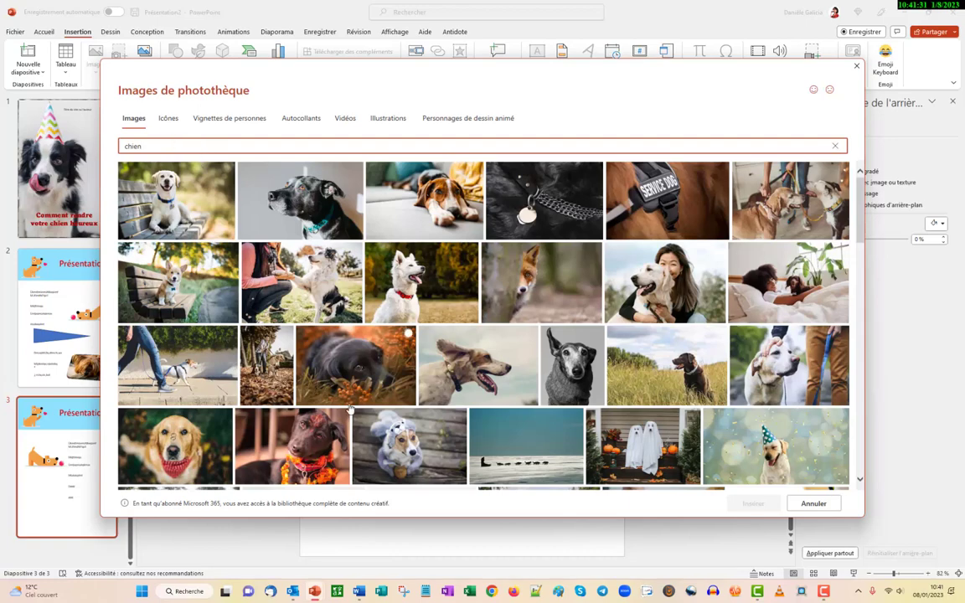
scroll(419, 419, down, 2)
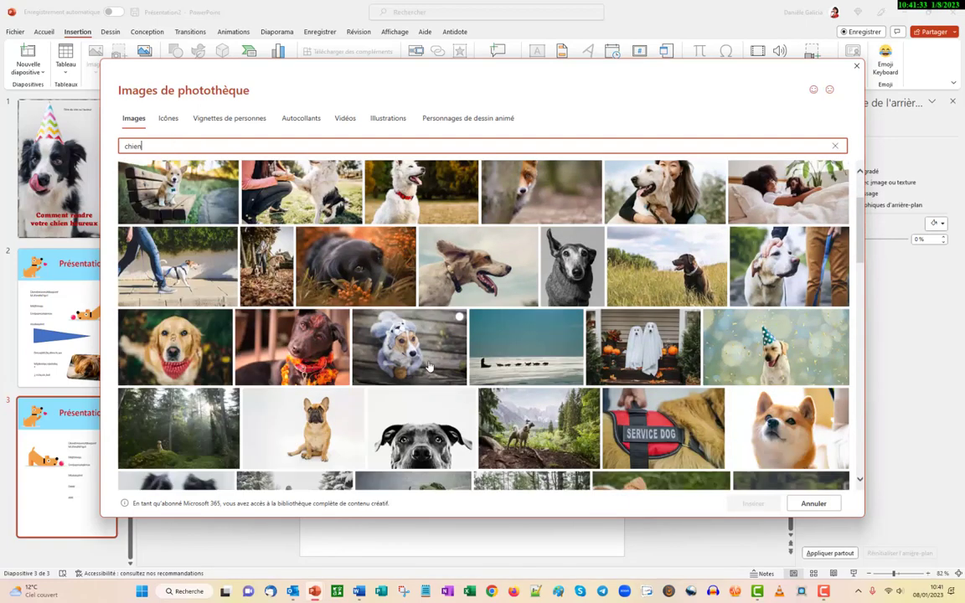
click(427, 352)
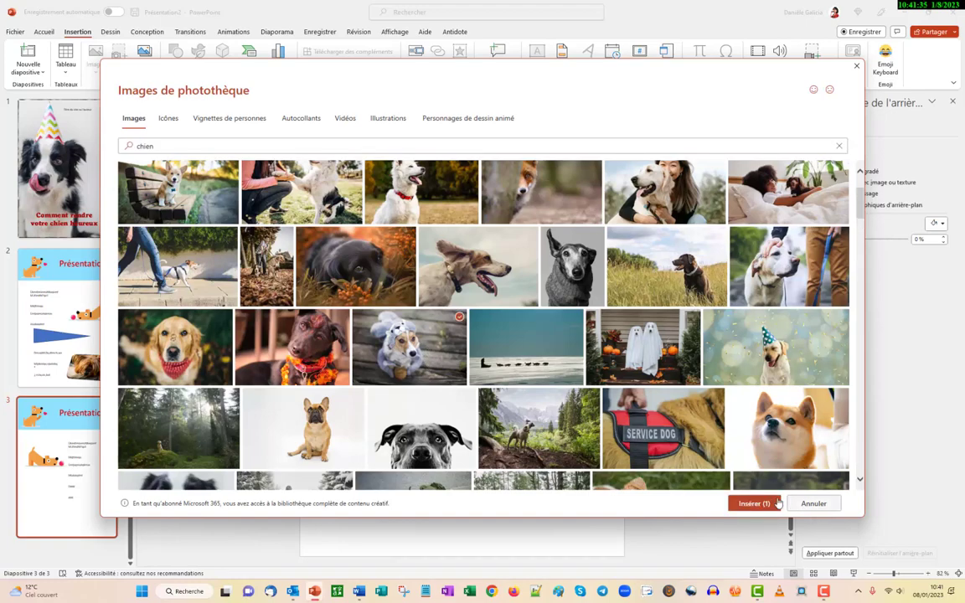
click(751, 503)
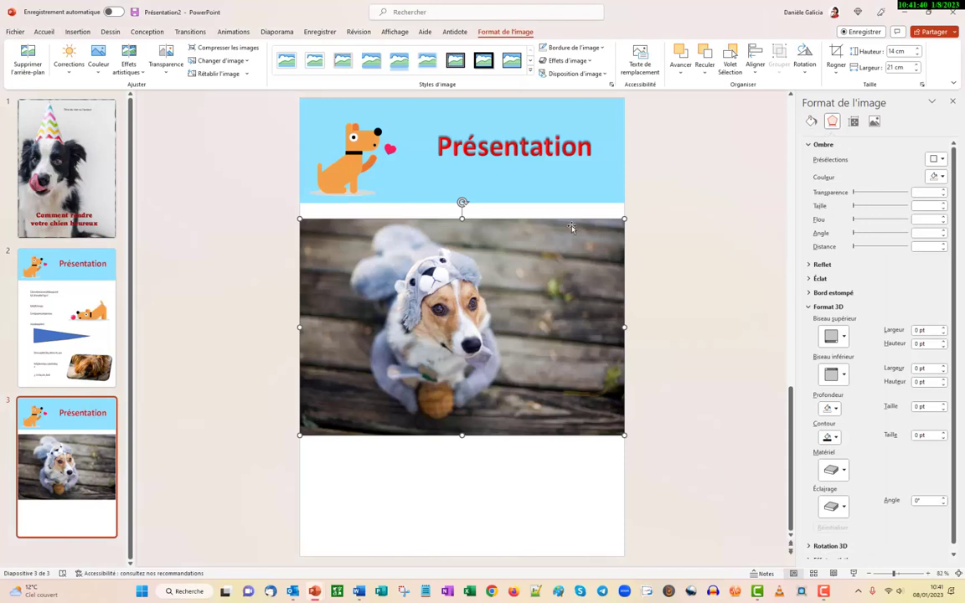
- Move the dog photo below the text, crop its left and right sides, and shrink it
drag(533, 264, 533, 401)
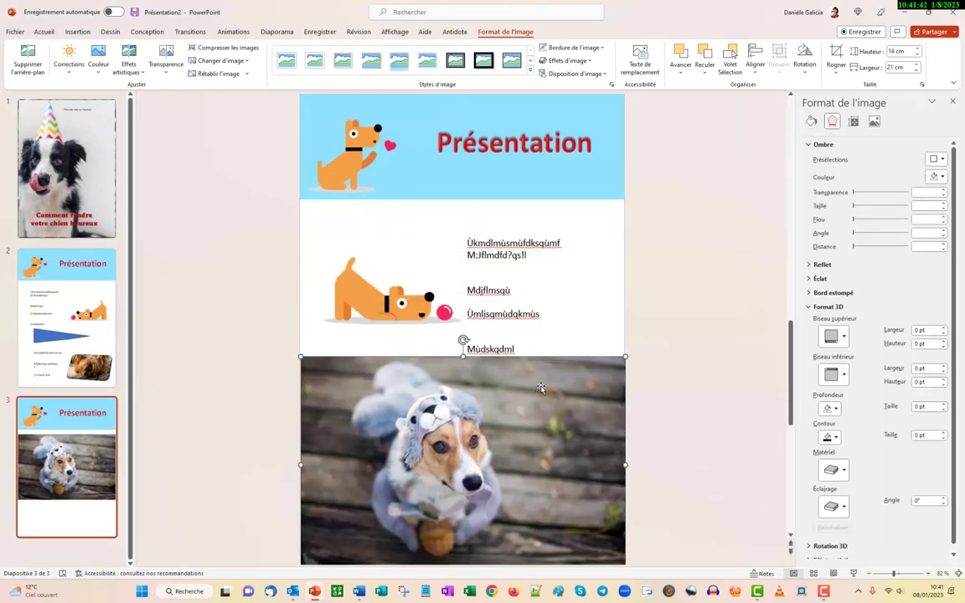
click(835, 57)
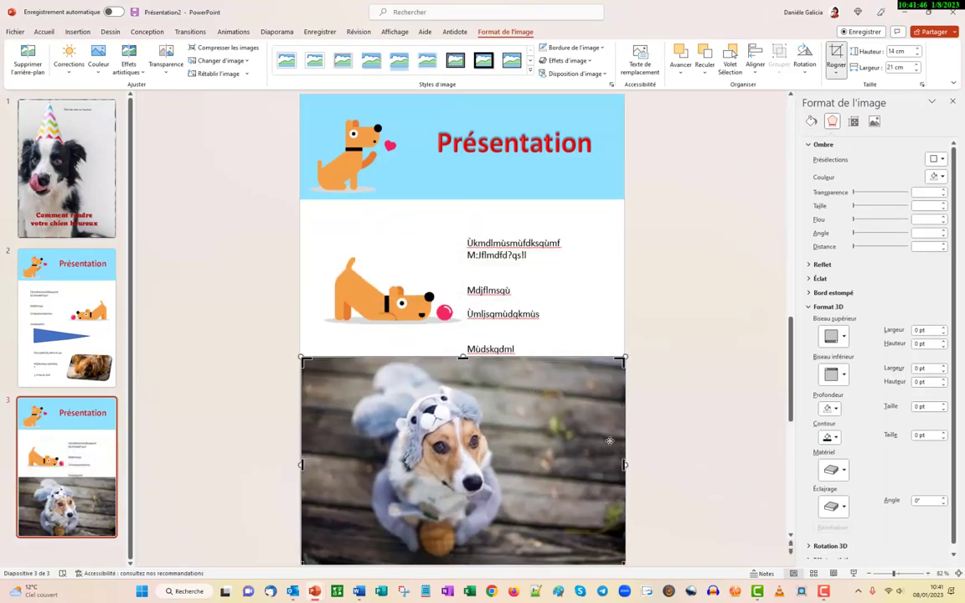
drag(624, 463, 533, 461)
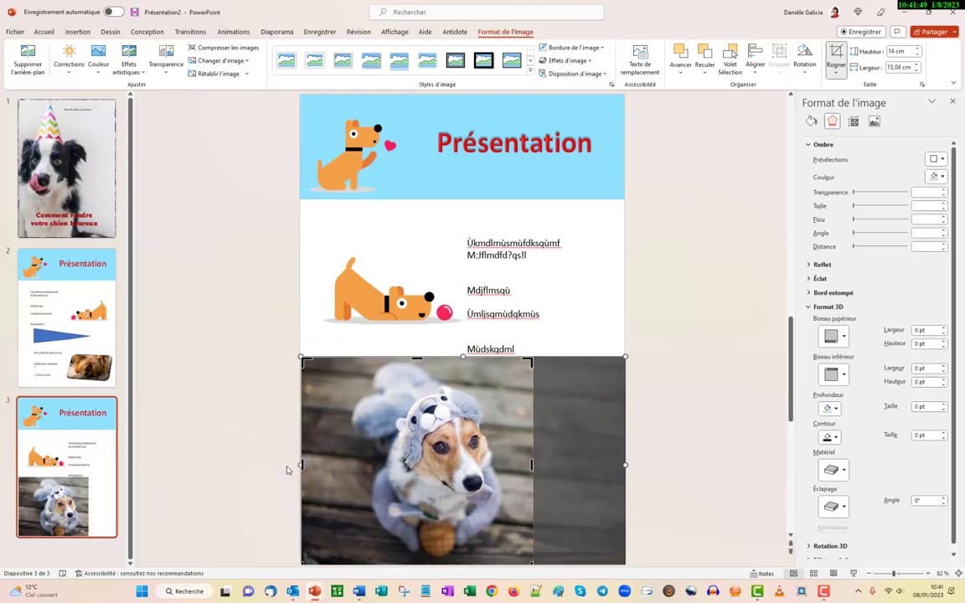
drag(301, 465, 333, 458)
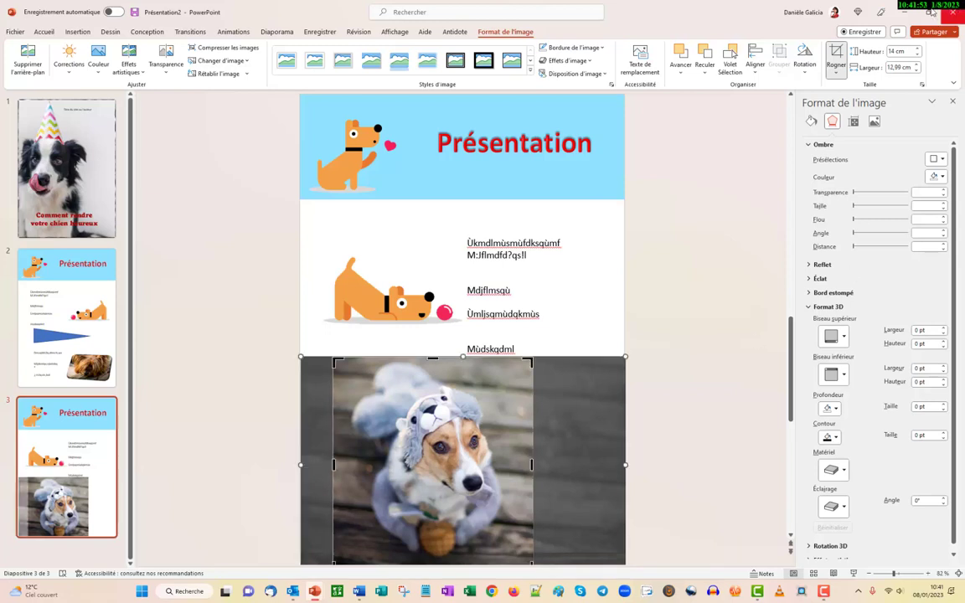
key(Escape)
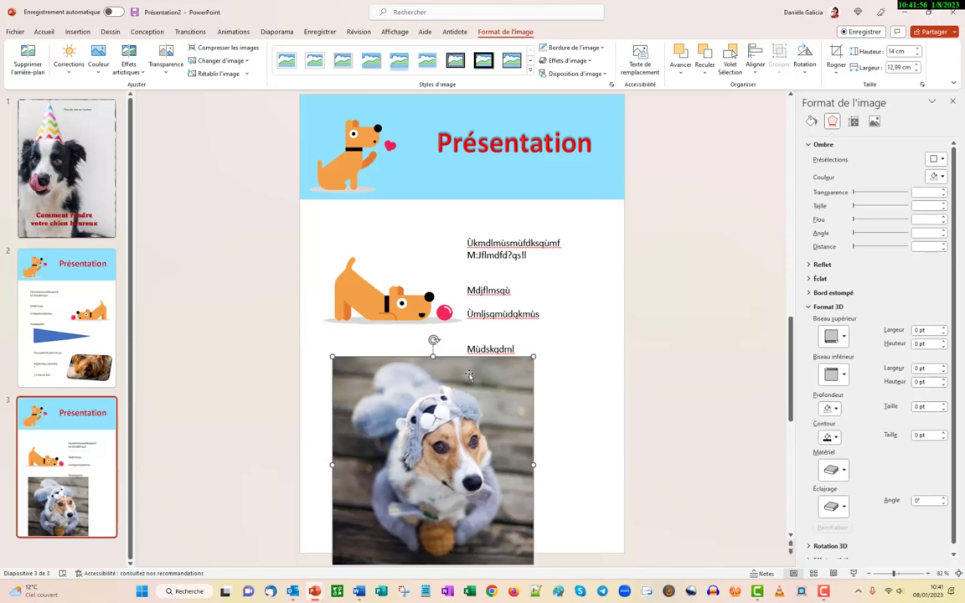
drag(526, 362, 467, 426)
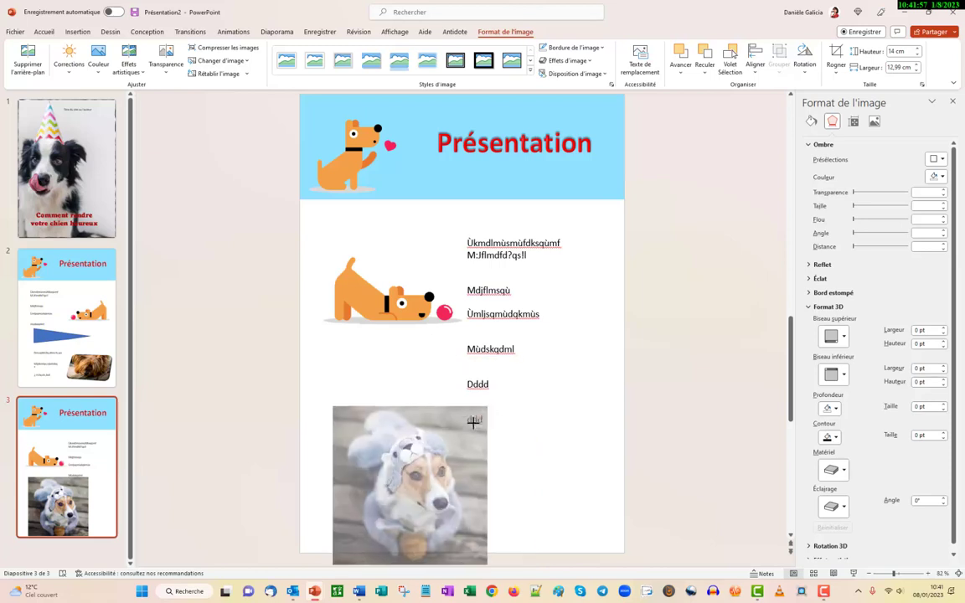
mouse_move(422, 480)
mouse_down()
mouse_move(455, 471)
mouse_move(461, 457)
mouse_up()
- Undo the stray text edit and give the photo the soft-edged oval picture style
click(468, 372)
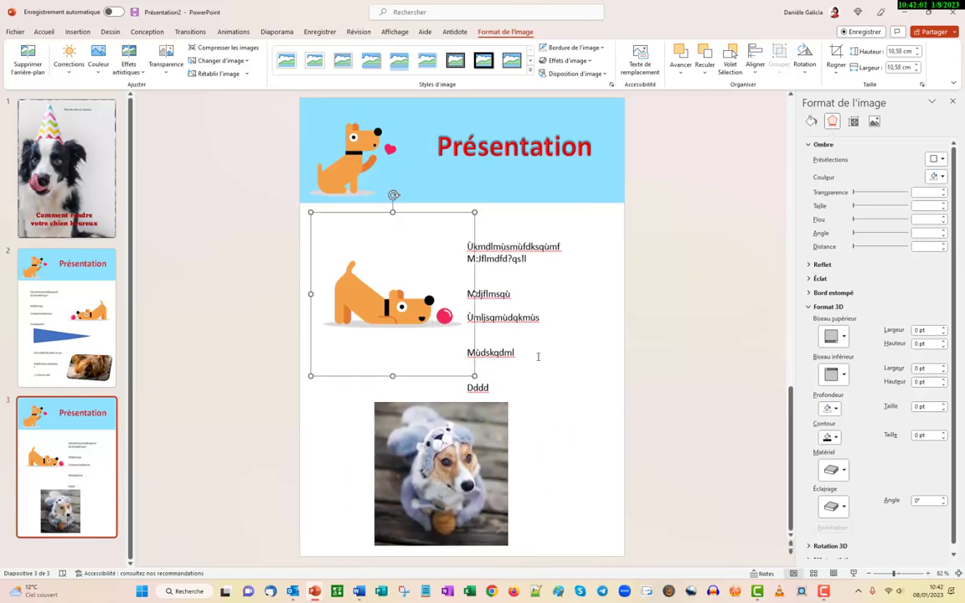
click(518, 350)
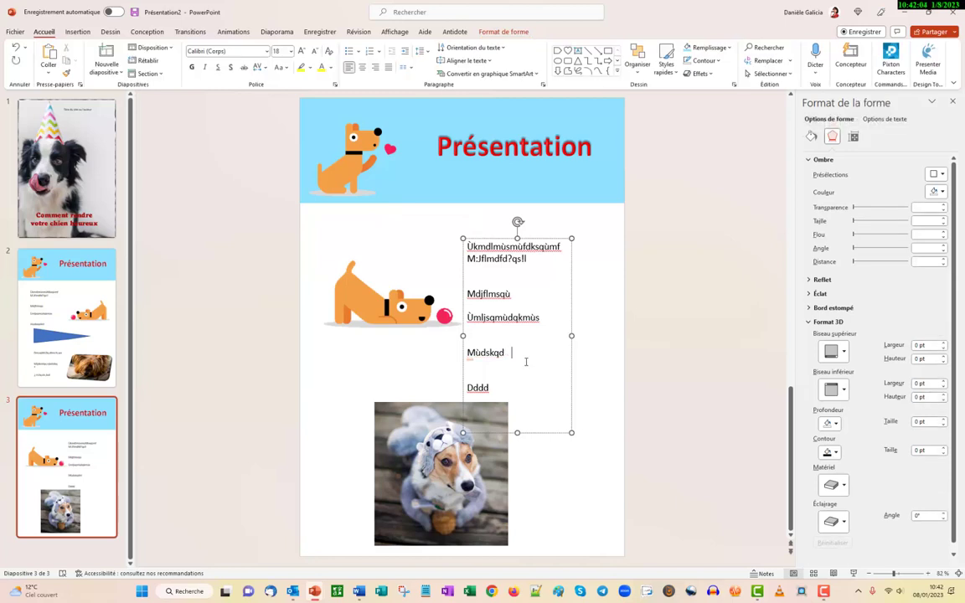
key(ctrl+z)
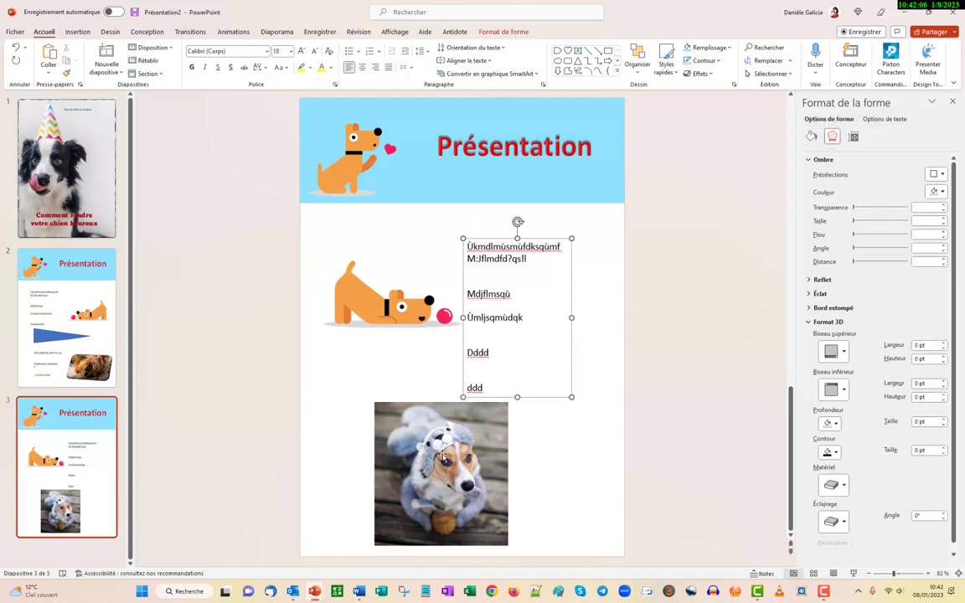
click(444, 456)
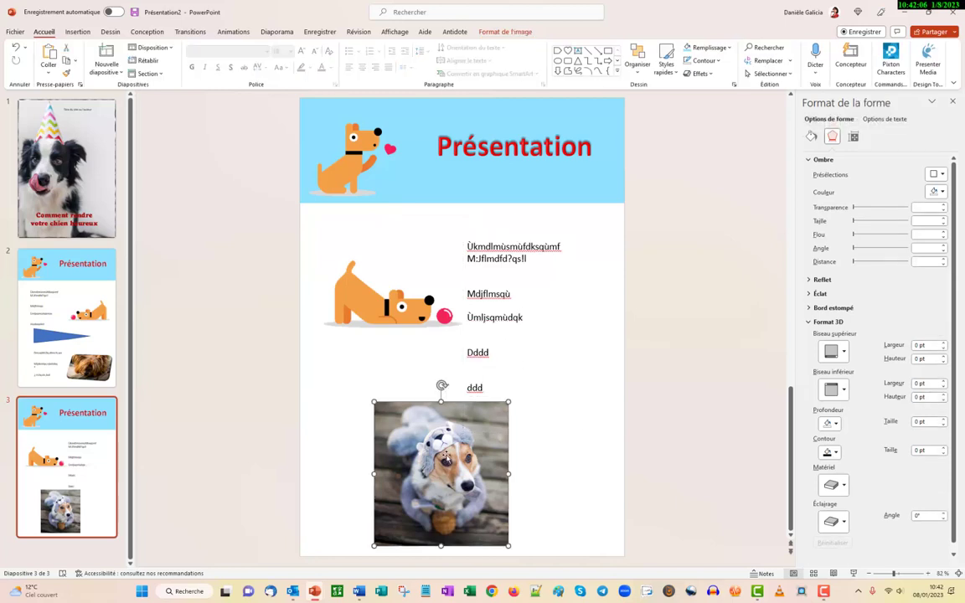
click(502, 31)
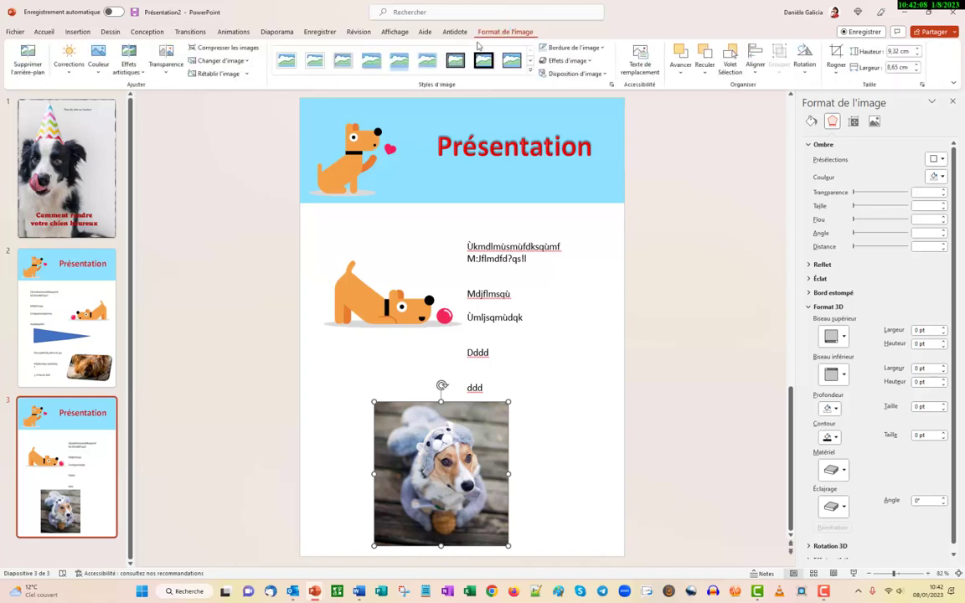
click(530, 73)
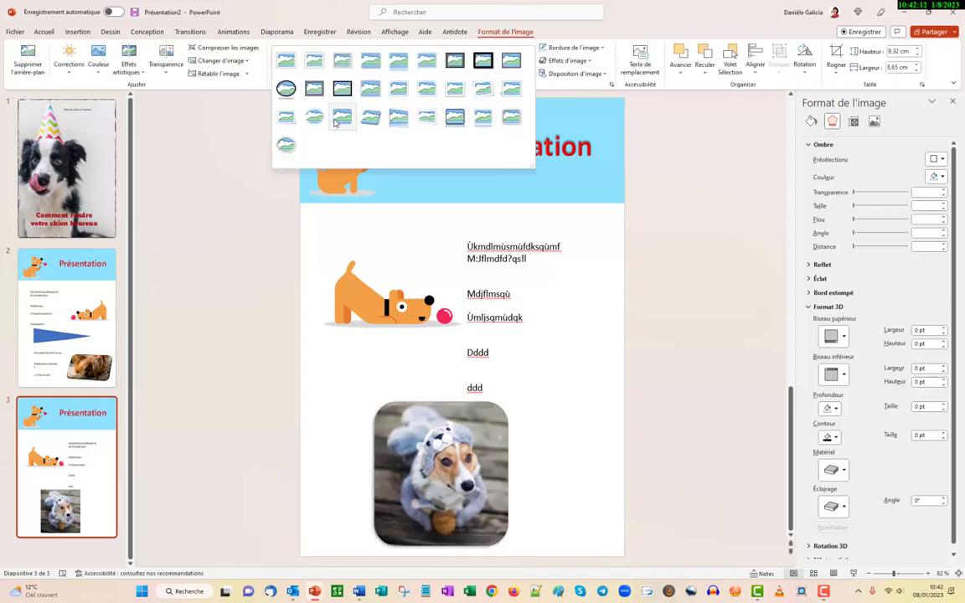
click(286, 144)
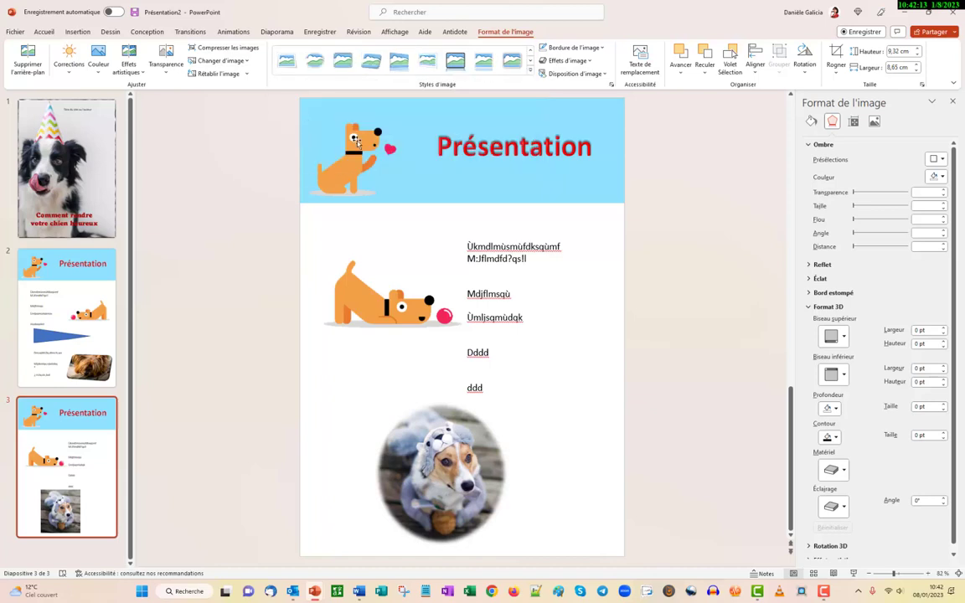
- Move the oval photo to the lower right and shift the text lines up
click(450, 490)
drag(452, 484, 559, 485)
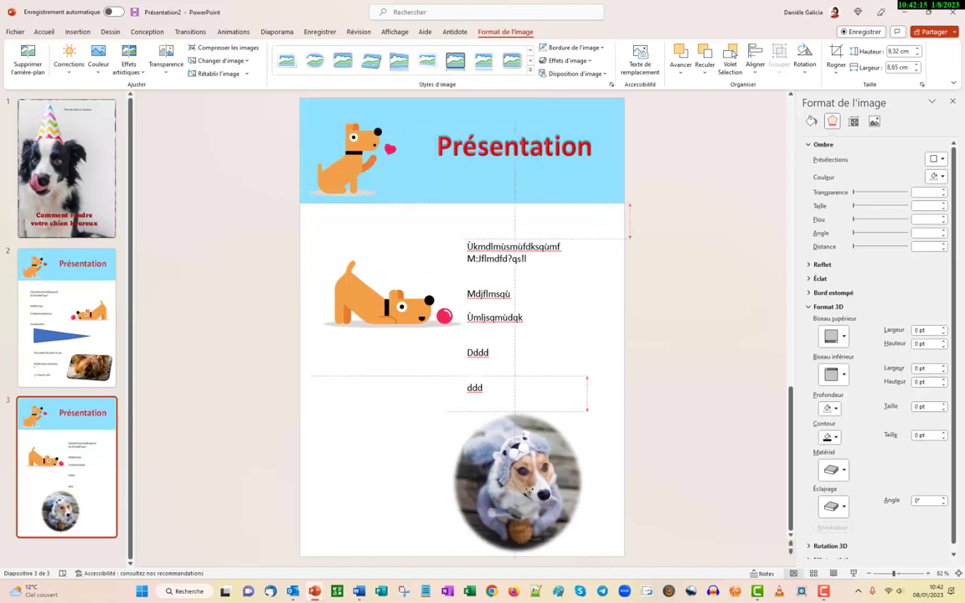
click(502, 432)
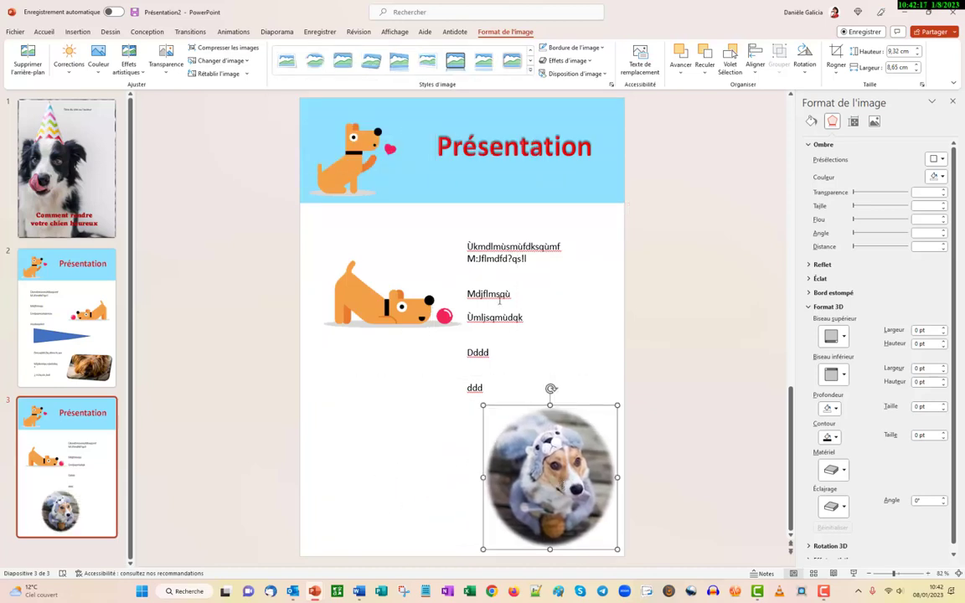
click(496, 240)
drag(496, 241, 501, 218)
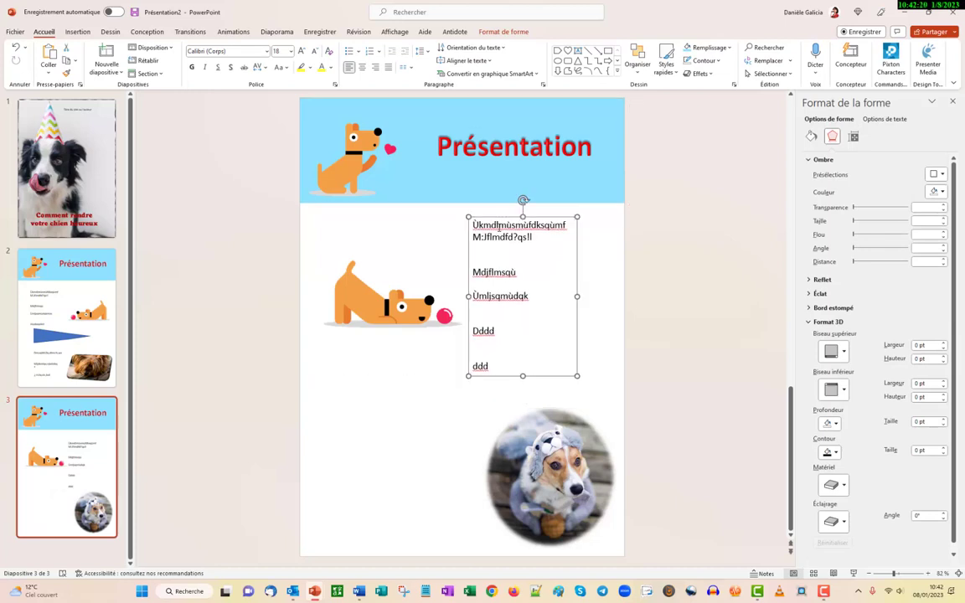
click(379, 509)
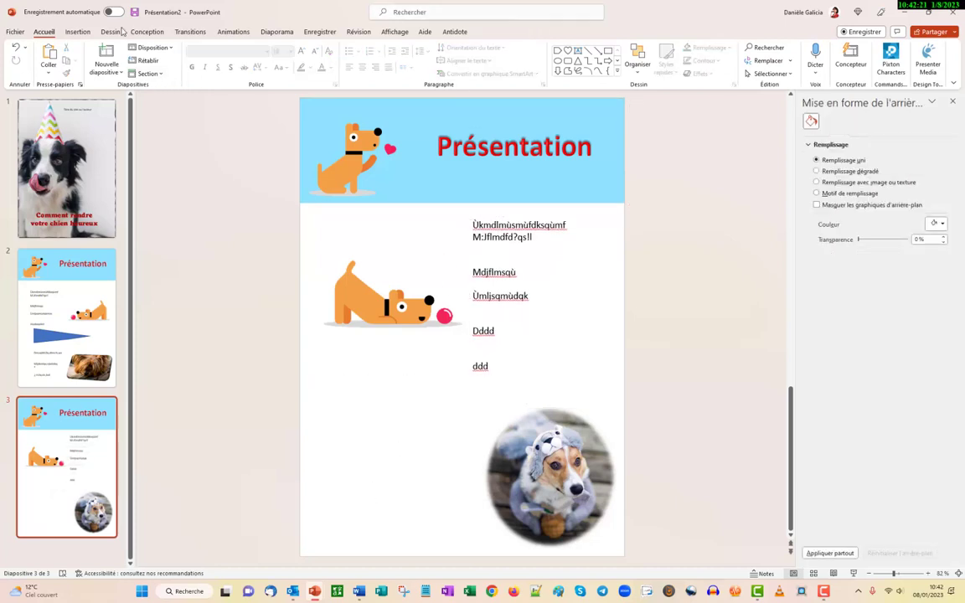
click(77, 32)
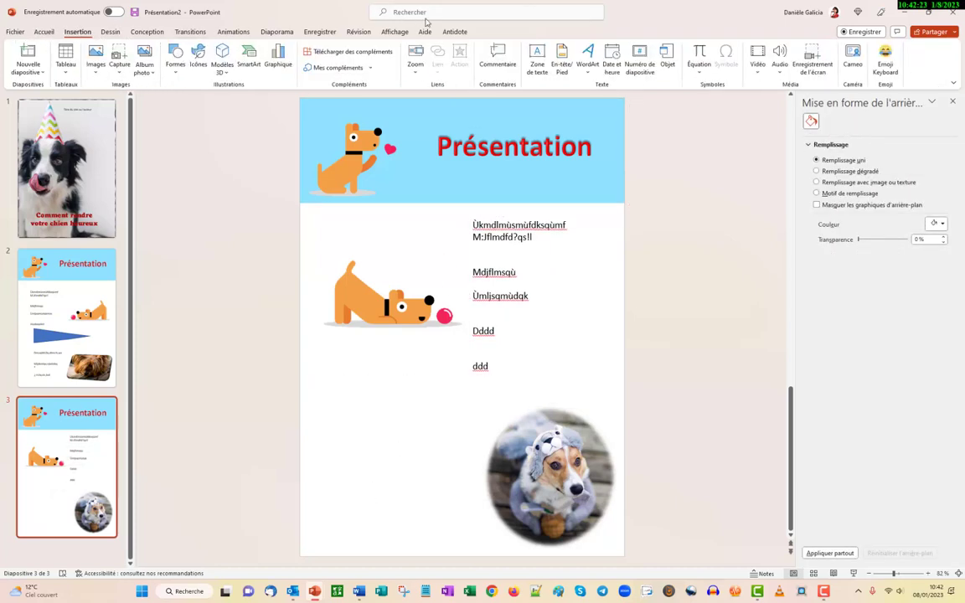
- Draw a text box under the playing-dog sticker and paste the prepared lines into it
click(536, 60)
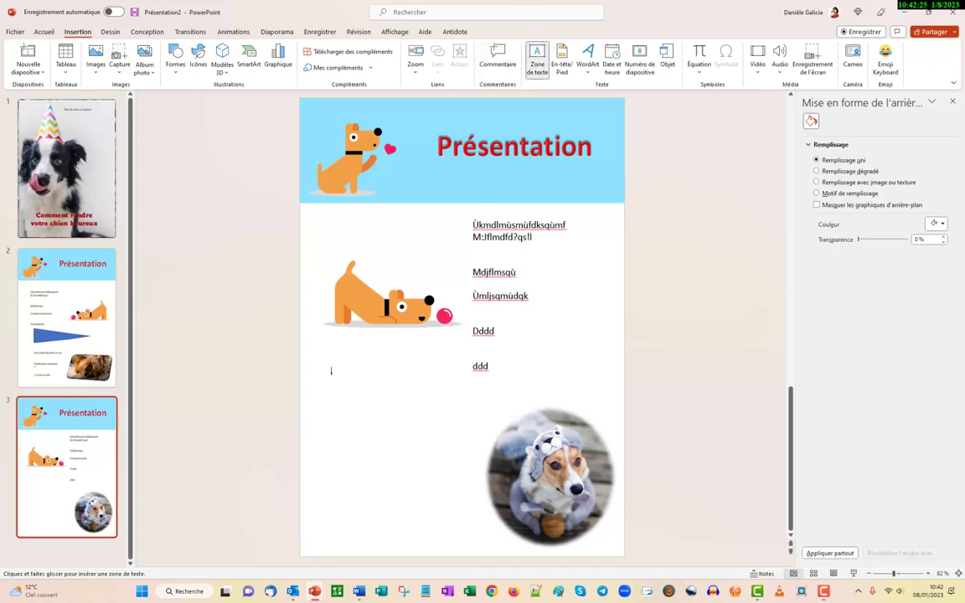
drag(360, 359, 454, 534)
key(ctrl+v)
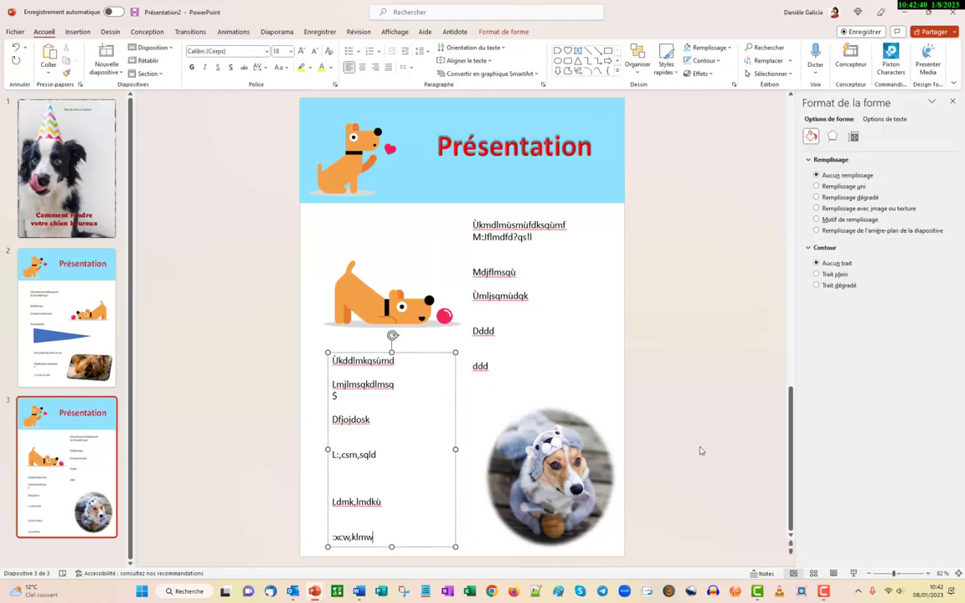
click(668, 367)
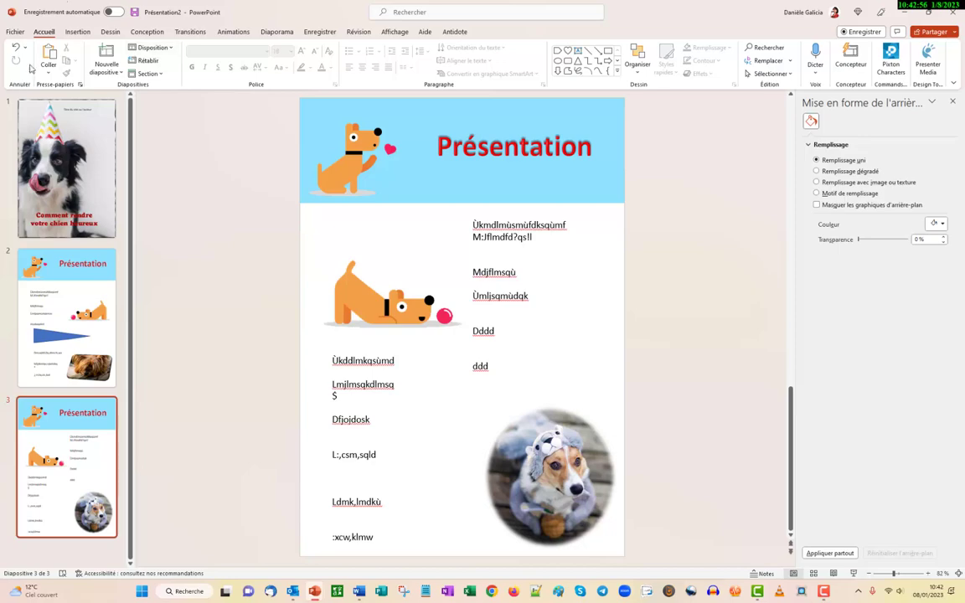
click(15, 31)
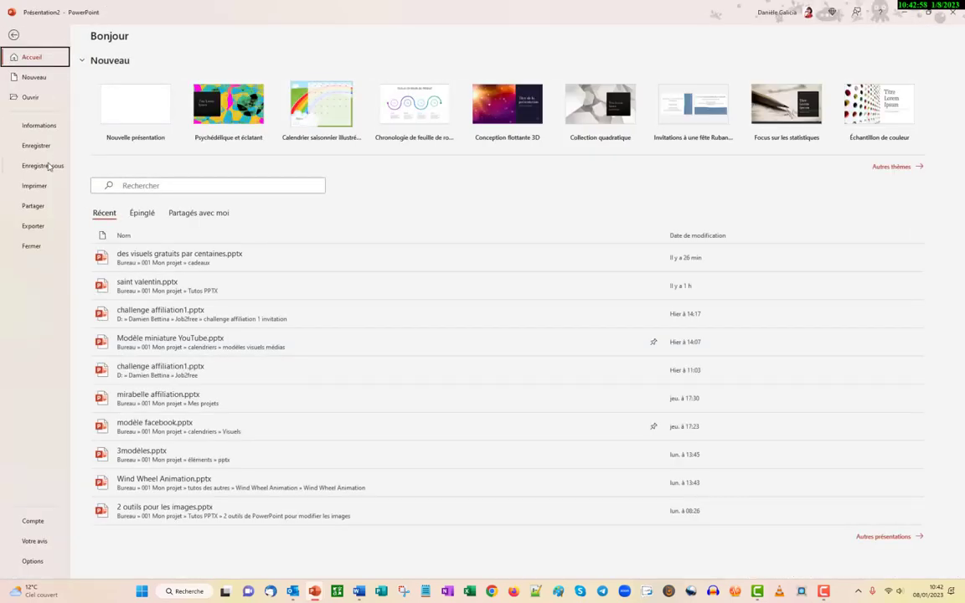
- Save the deck as faire un ebook.pptx, then save a PDF copy of it
click(43, 165)
click(644, 88)
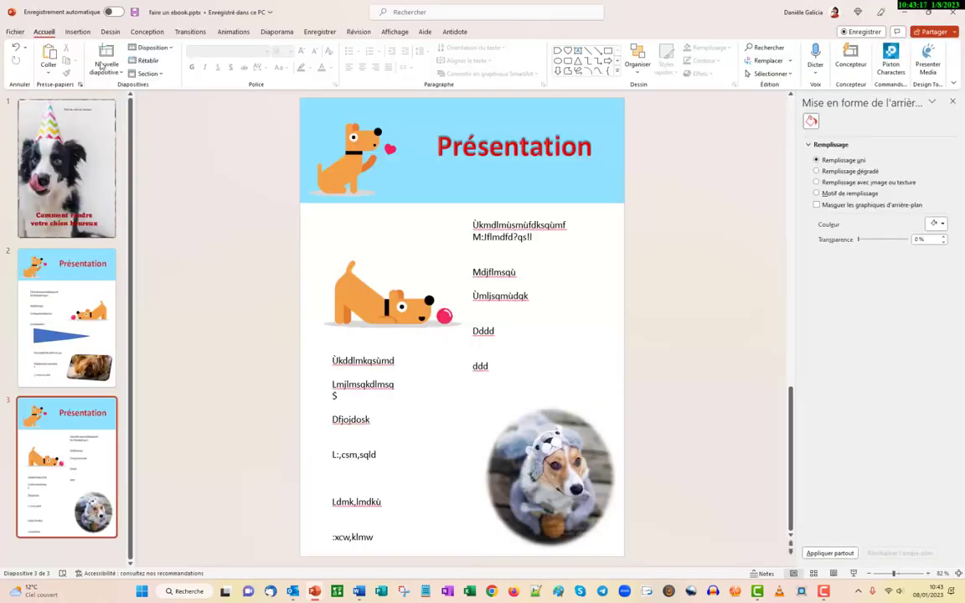
click(16, 34)
click(35, 166)
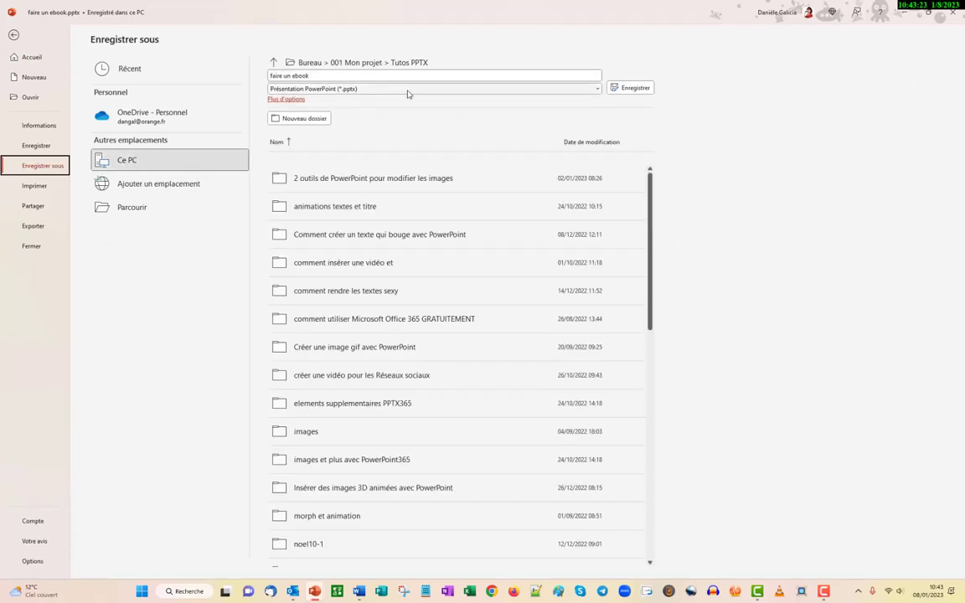
click(408, 89)
click(280, 127)
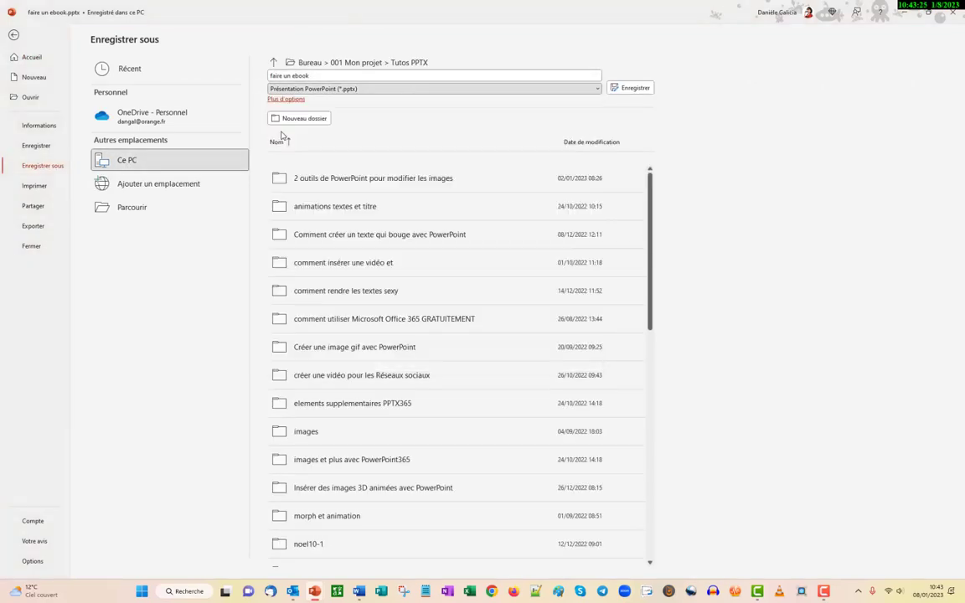
click(631, 88)
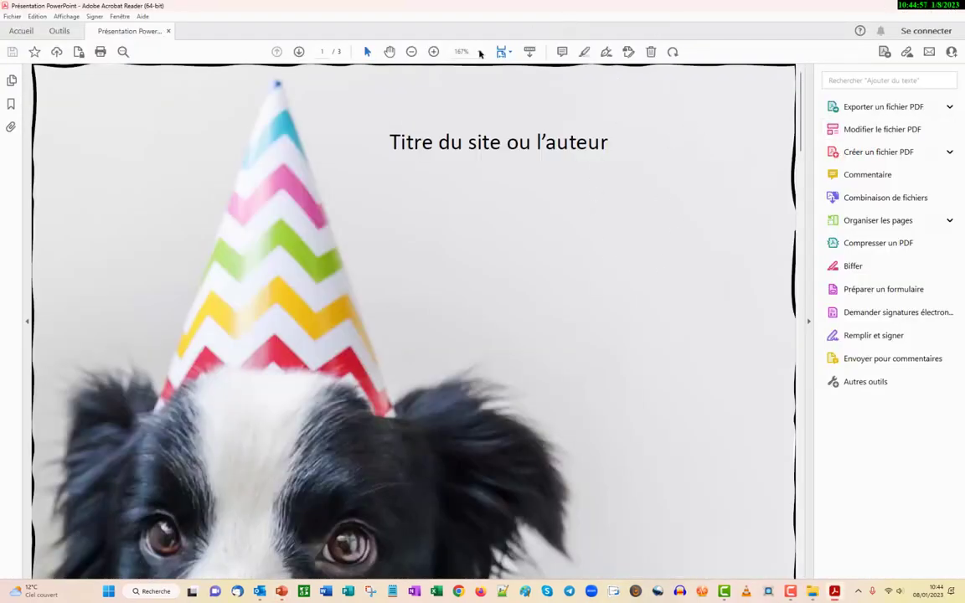
- Zoom the PDF out to 66.7% and scroll down through pages 1 to 3
click(411, 52)
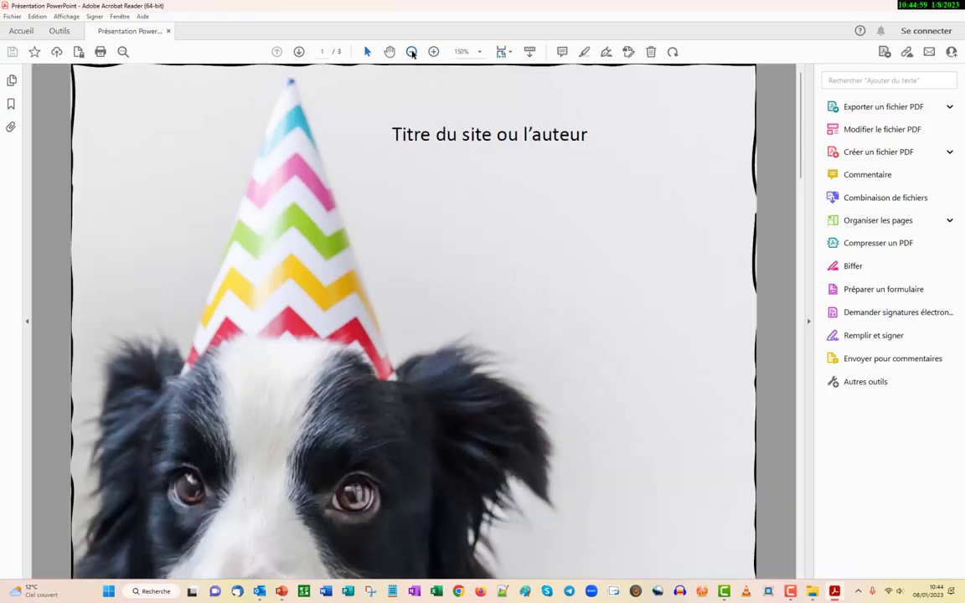
click(411, 52)
click(411, 52)
click(411, 52)
click(411, 52)
scroll(468, 164, down, 2)
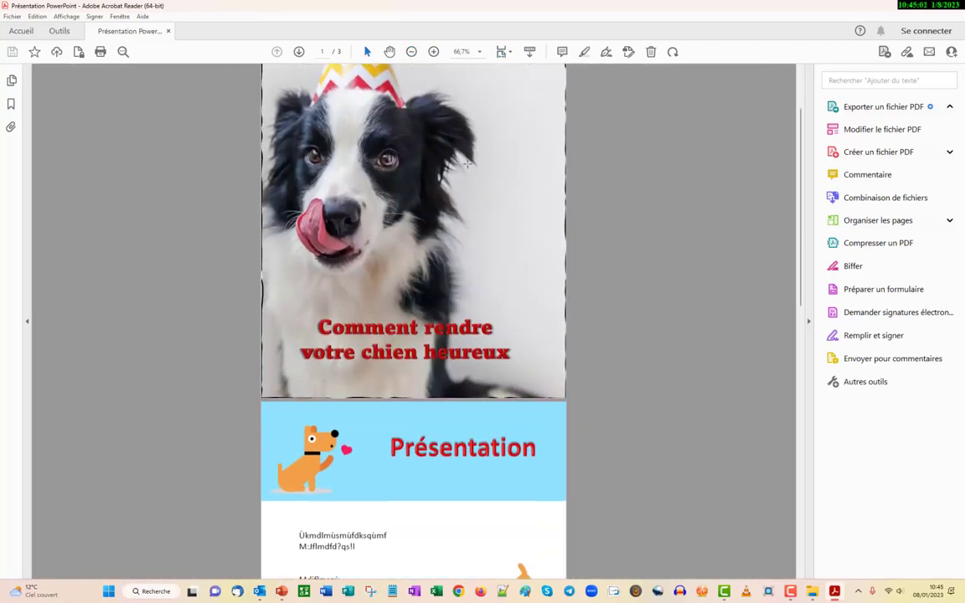
scroll(467, 164, down, 2)
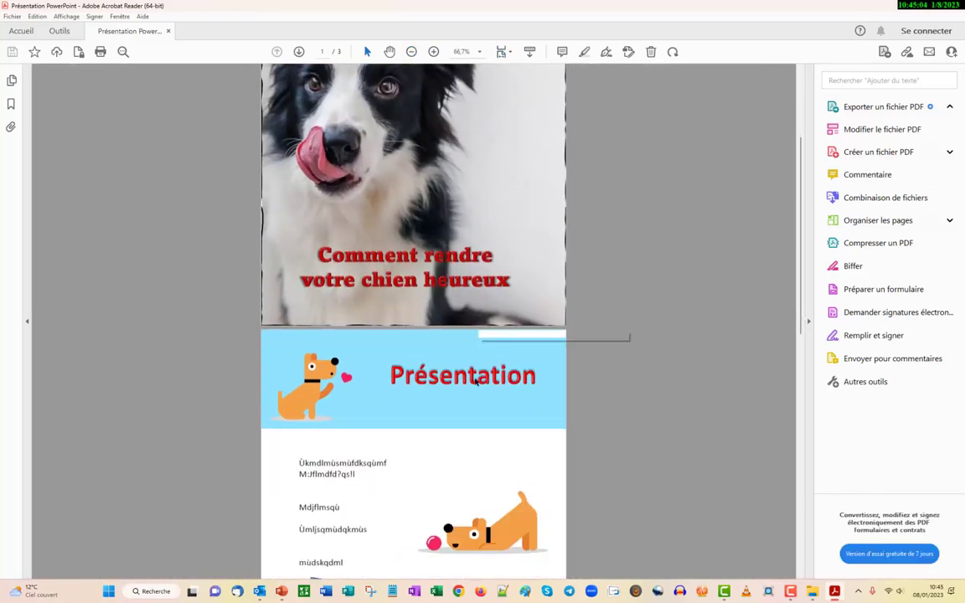
scroll(498, 294, down, 8)
scroll(478, 301, down, 2)
scroll(459, 306, down, 3)
scroll(459, 307, down, 2)
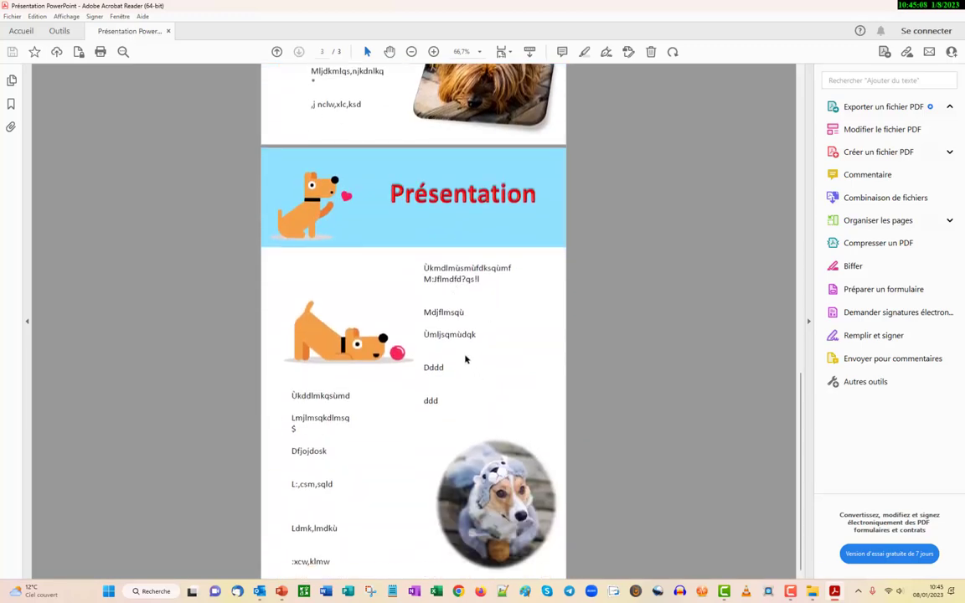
- Scroll back to the top and expand the Exporter un fichier PDF options
scroll(502, 306, up, 4)
scroll(652, 280, up, 3)
scroll(536, 251, up, 1)
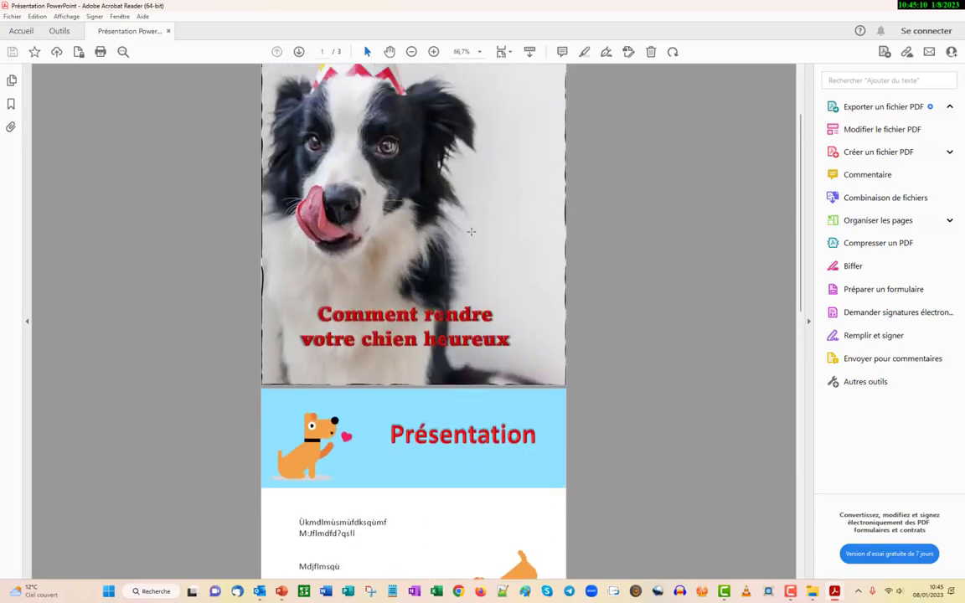
scroll(471, 231, up, 2)
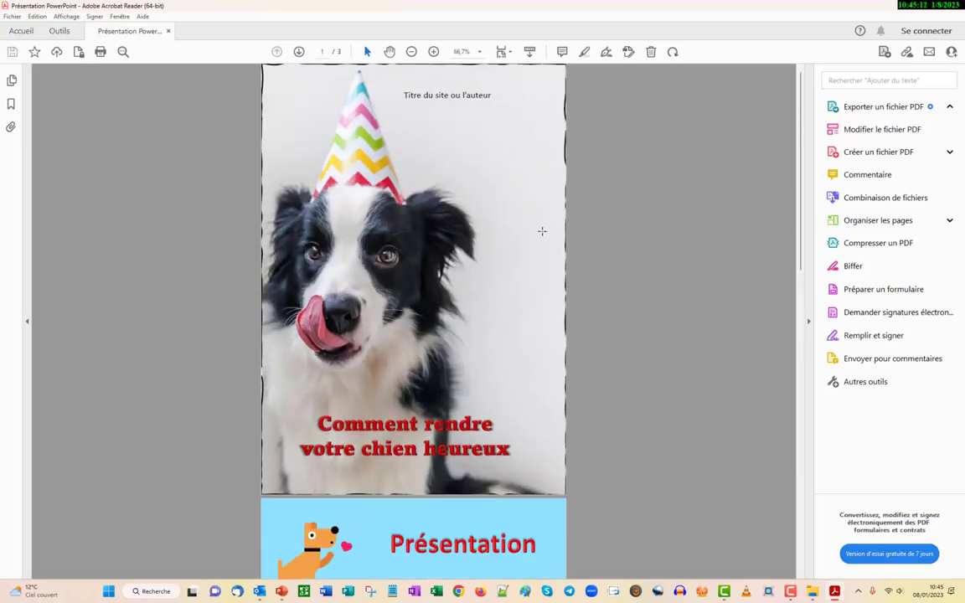
click(833, 108)
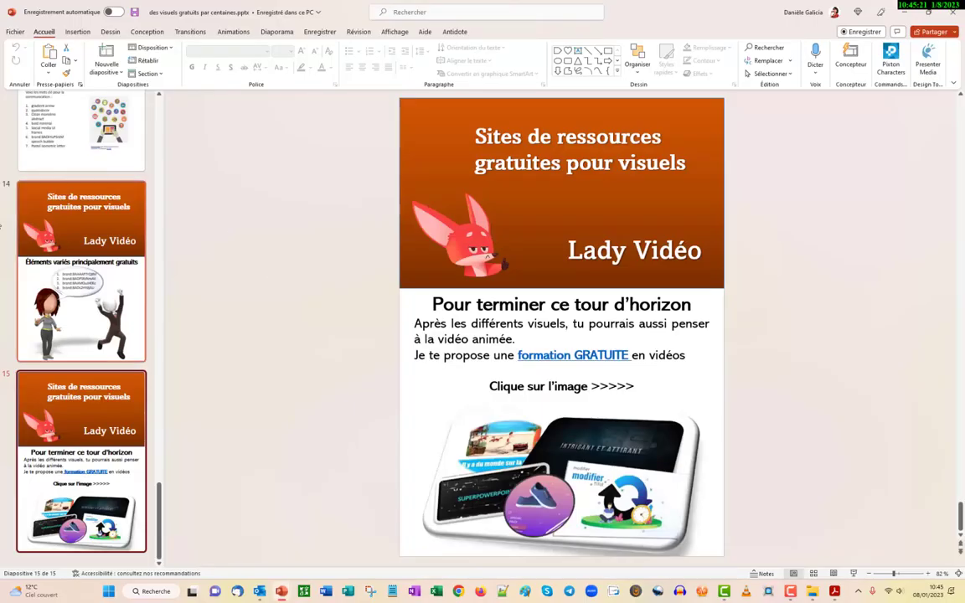
scroll(76, 183, up, 5)
- Show slide 11, 'Les fonds', with its twelve background search keywords
scroll(76, 183, up, 5)
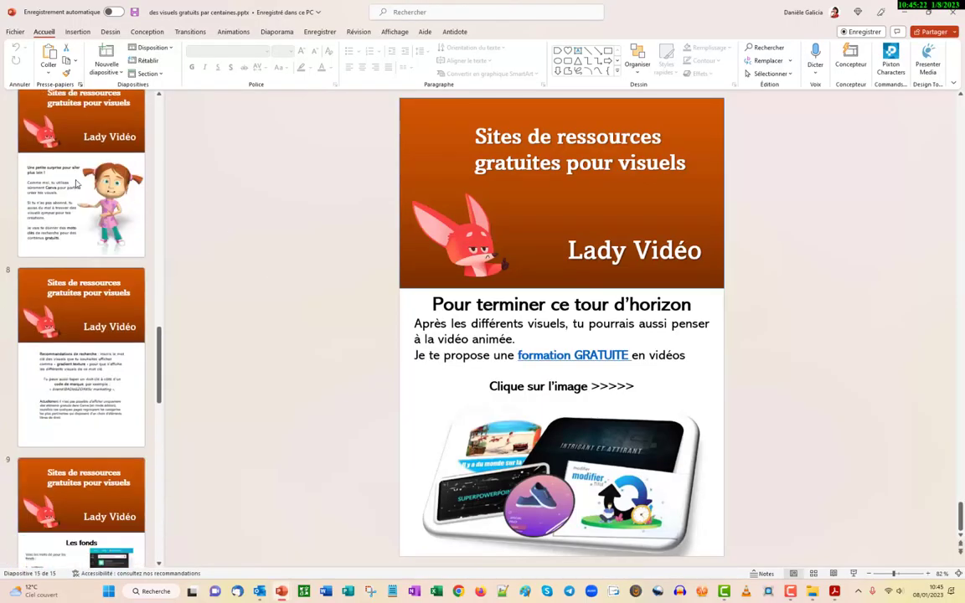
scroll(75, 183, down, 5)
click(61, 173)
scroll(60, 173, up, 5)
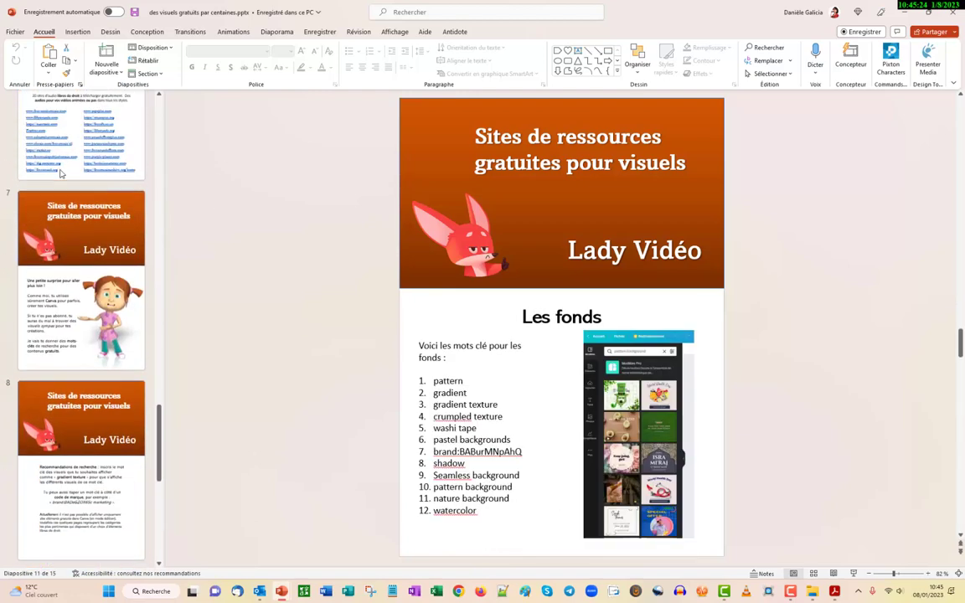
scroll(61, 173, up, 5)
scroll(61, 173, up, 5)
scroll(60, 173, up, 5)
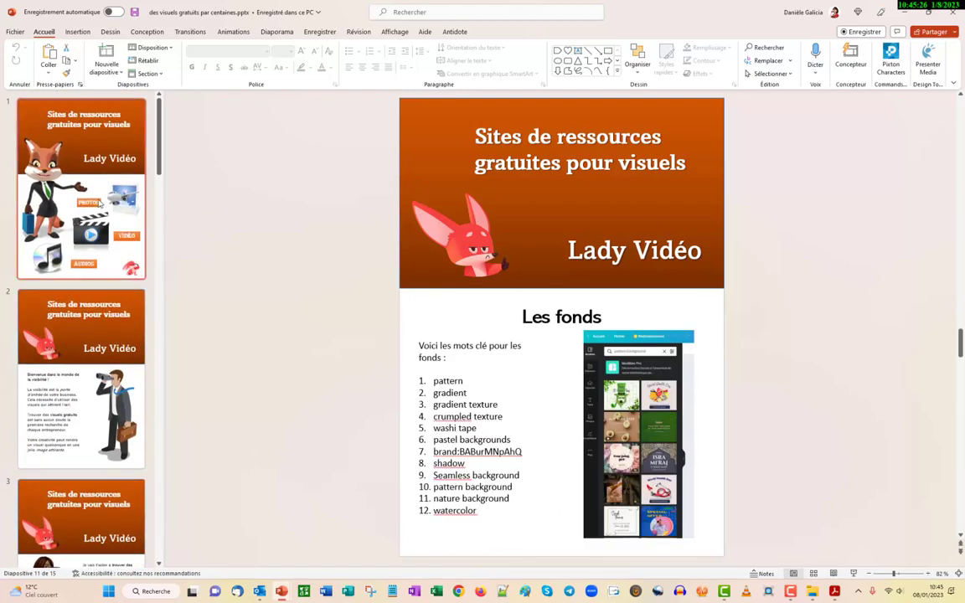